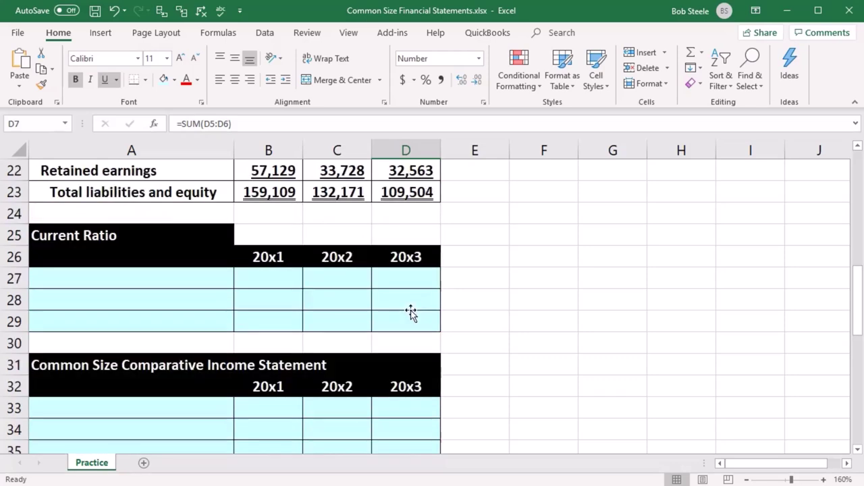
Review the income statement data, from sales to net income, and its 20x1, 20x2 and 20x3 column headings.
{"action": "left_click", "coordinate": [408, 313]}
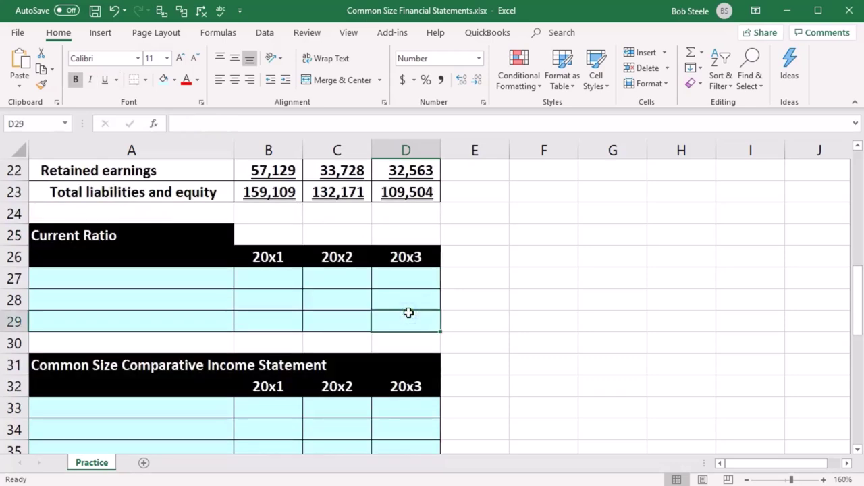
{"action": "scroll", "coordinate": [409, 312], "scroll_direction": "up", "scroll_amount": 7}
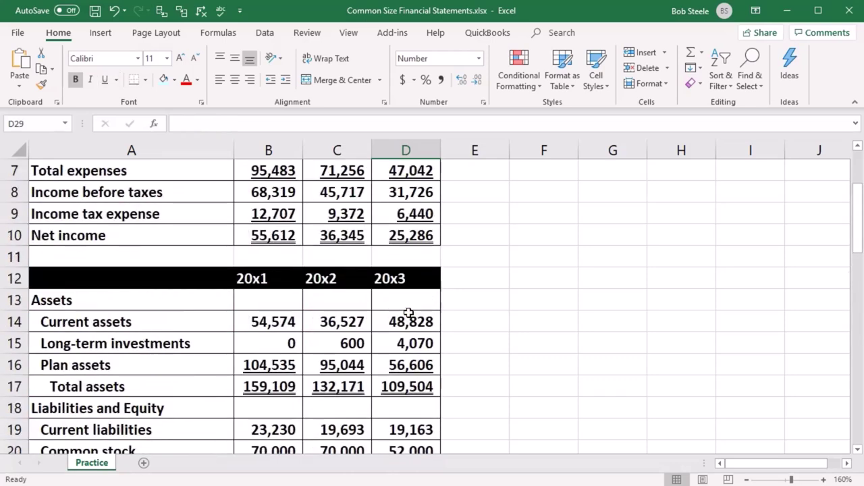
{"action": "left_click", "coordinate": [204, 242]}
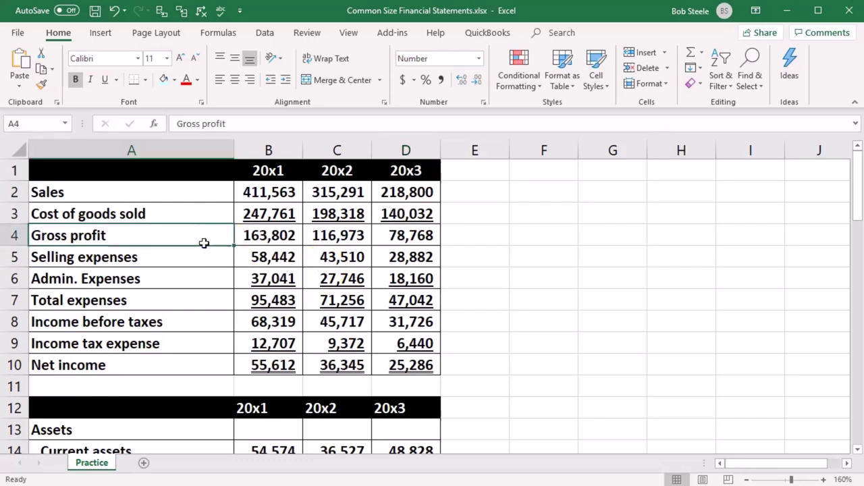
{"action": "left_click", "coordinate": [144, 191]}
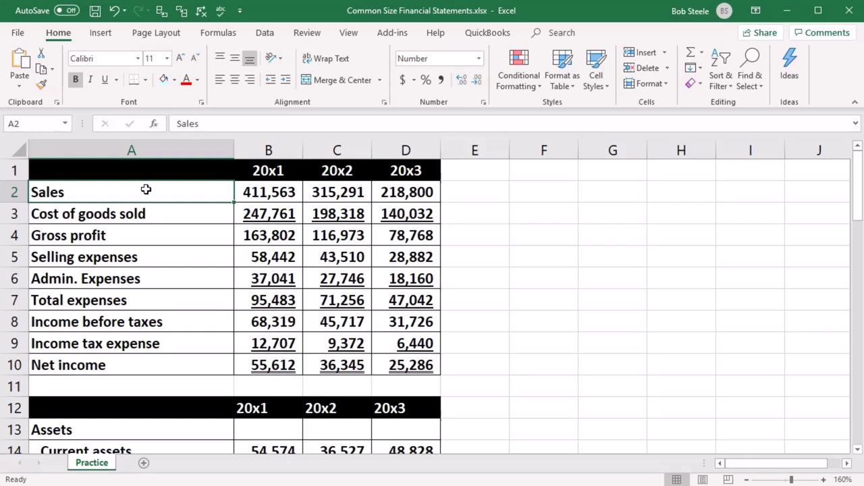
{"action": "key", "text": "Right"}
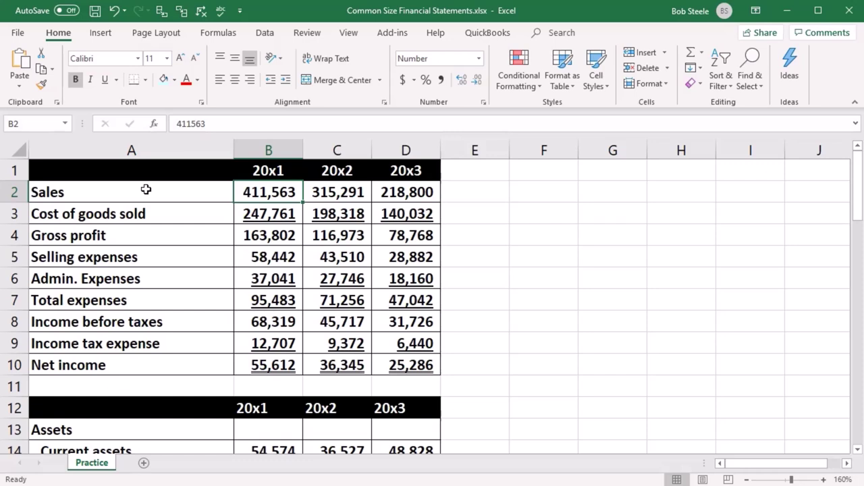
{"action": "left_click", "coordinate": [160, 248]}
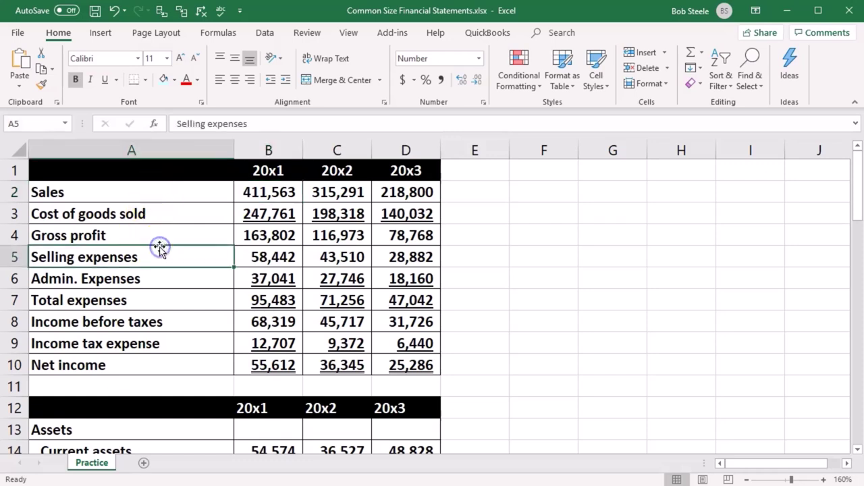
{"action": "left_click", "coordinate": [247, 188]}
{"action": "key", "text": "Up"}
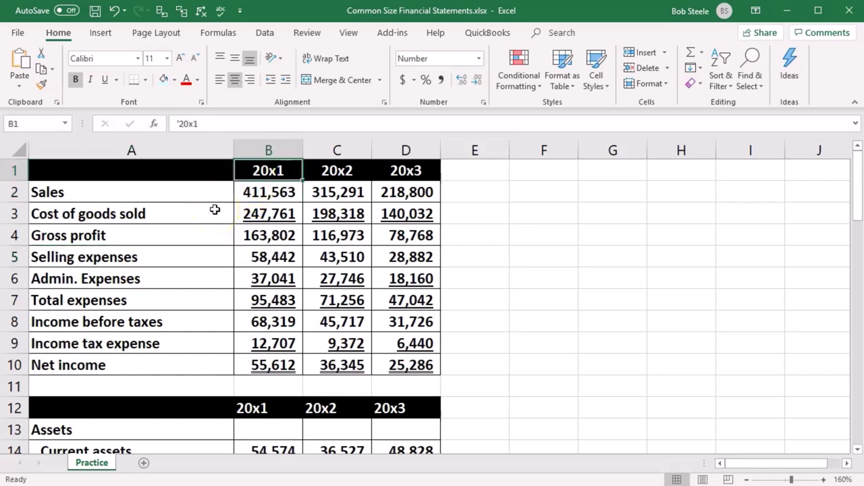
{"action": "key", "text": "Right"}
{"action": "key", "text": "Right"}
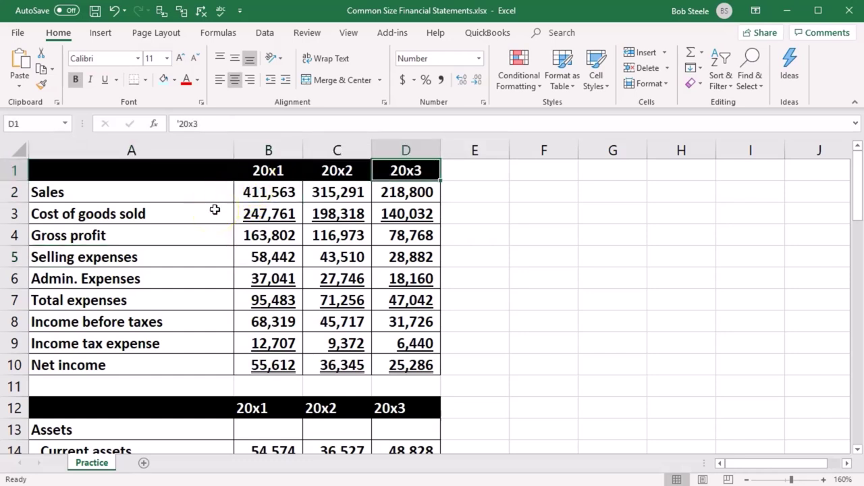
Examine the three-year balance sheet data and the blank Current Ratio table below it.
{"action": "scroll", "coordinate": [214, 210], "scroll_direction": "down", "scroll_amount": 4}
{"action": "scroll", "coordinate": [234, 193], "scroll_direction": "up", "scroll_amount": 1}
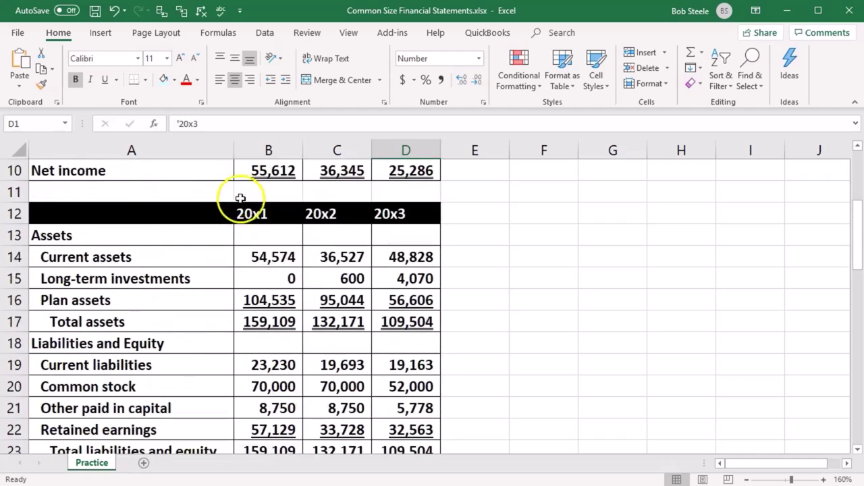
{"action": "left_click", "coordinate": [252, 211]}
{"action": "key", "text": "Right"}
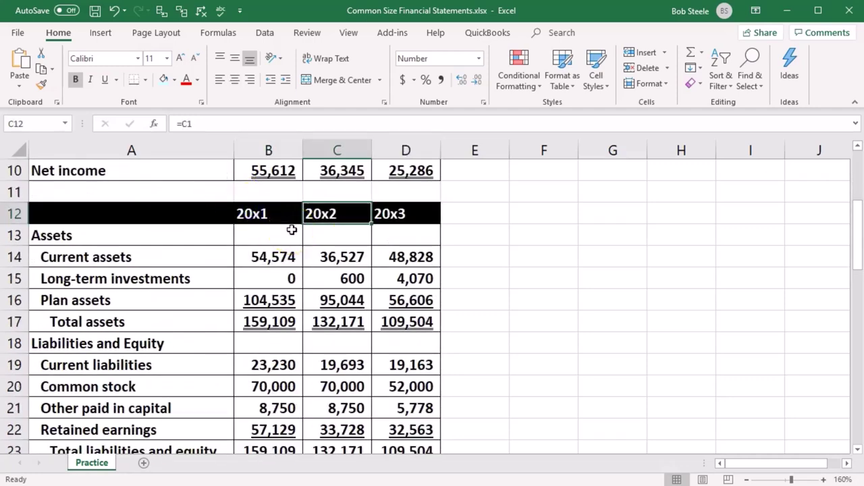
{"action": "key", "text": "Right"}
{"action": "left_click", "coordinate": [308, 291]}
{"action": "scroll", "coordinate": [308, 291], "scroll_direction": "down", "scroll_amount": 3}
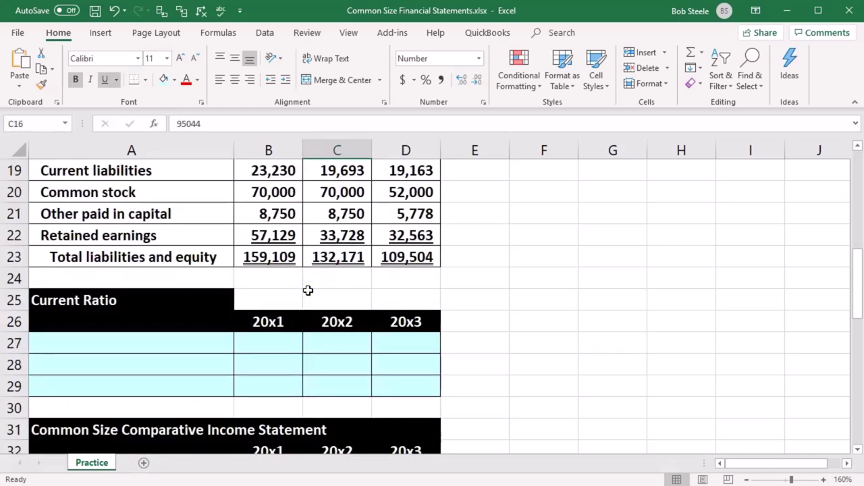
{"action": "left_click", "coordinate": [748, 479]}
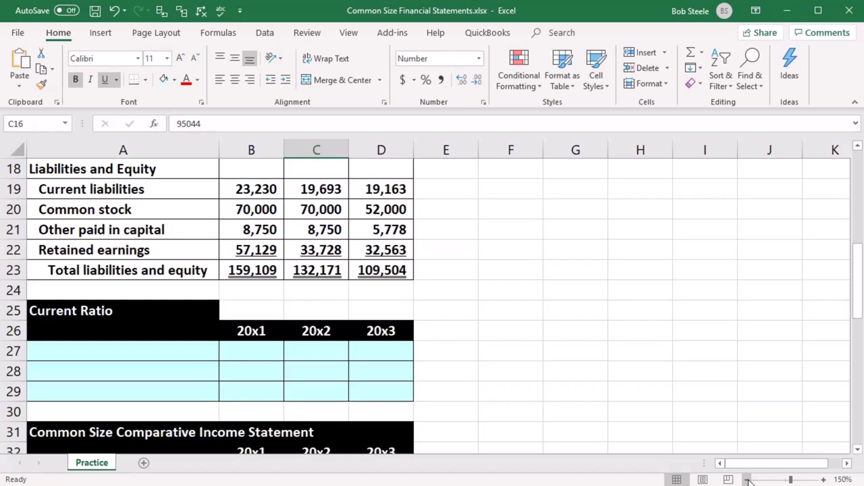
{"action": "left_click", "coordinate": [636, 362]}
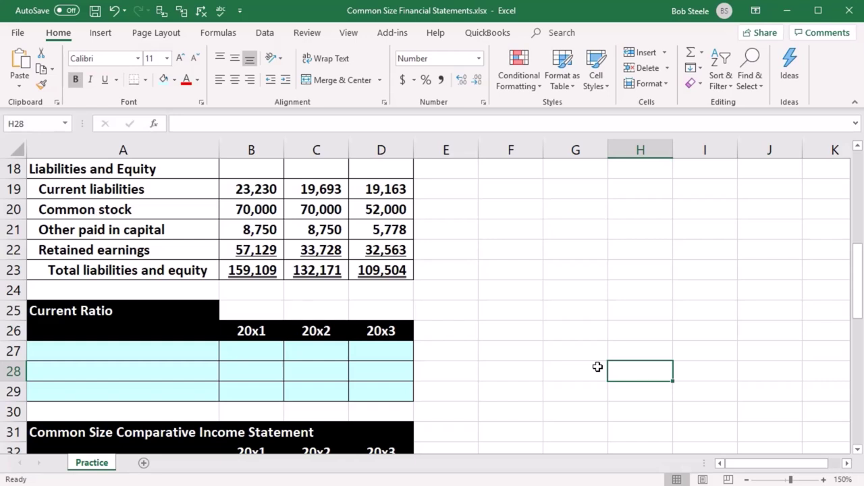
Label the first row of the Current Ratio table "Current assets" in cell A27.
{"action": "left_click", "coordinate": [181, 350]}
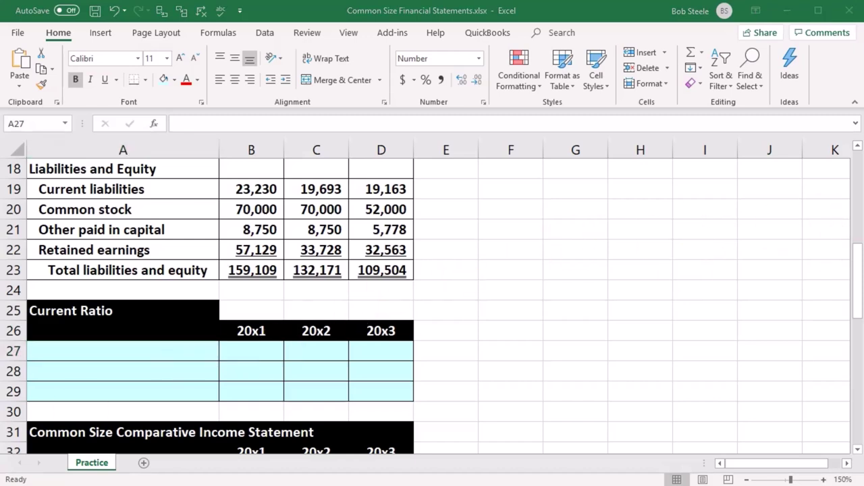
{"action": "left_click", "coordinate": [77, 351]}
{"action": "type", "text": "Cur"}
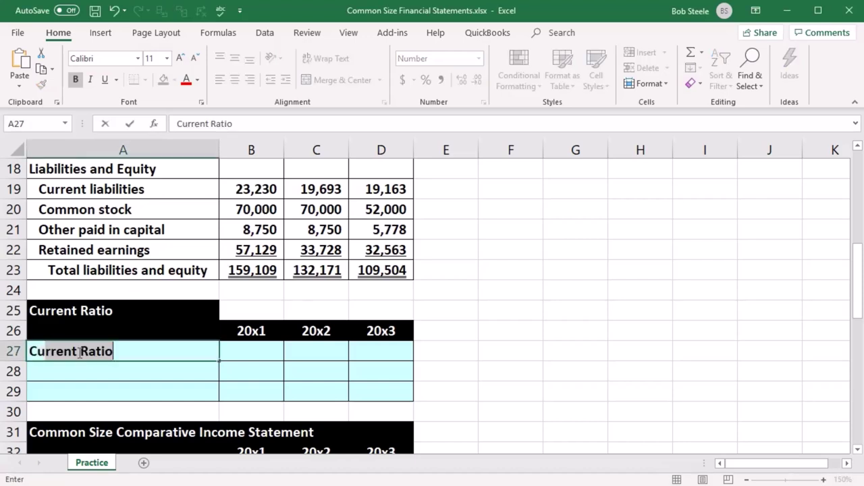
{"action": "type", "text": "rent assets"}
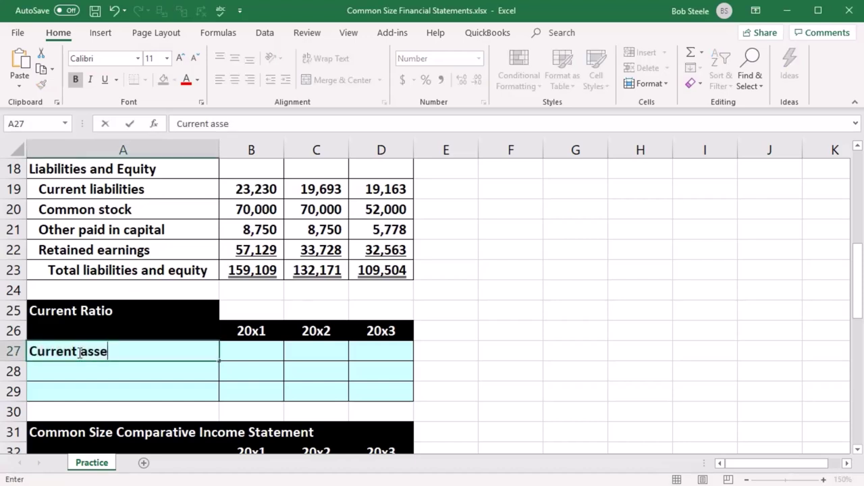
{"action": "key", "text": "Tab"}
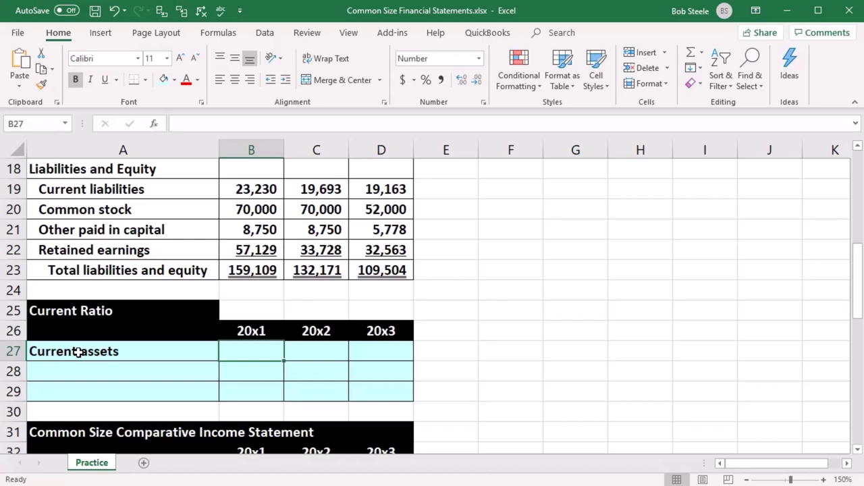
Link the 20x1 current assets in B27 to the balance sheet amount with the formula =B14.
{"action": "type", "text": "="}
{"action": "scroll", "coordinate": [78, 351], "scroll_direction": "up", "scroll_amount": 4}
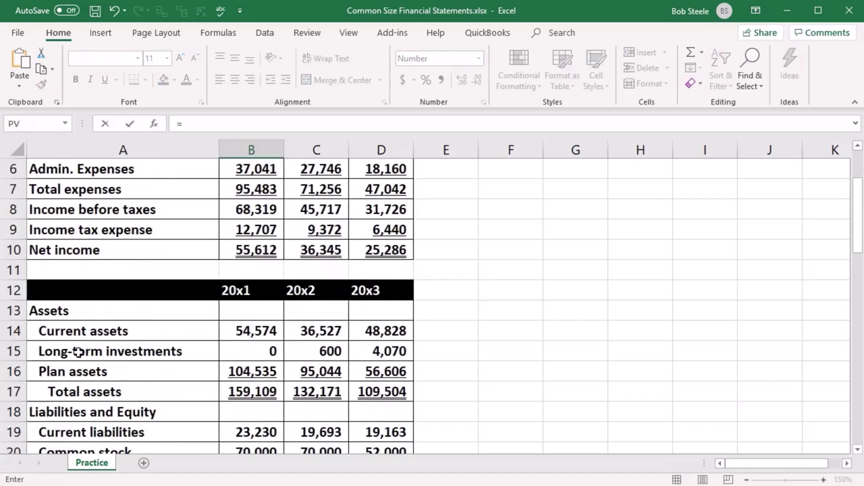
{"action": "left_click", "coordinate": [251, 331]}
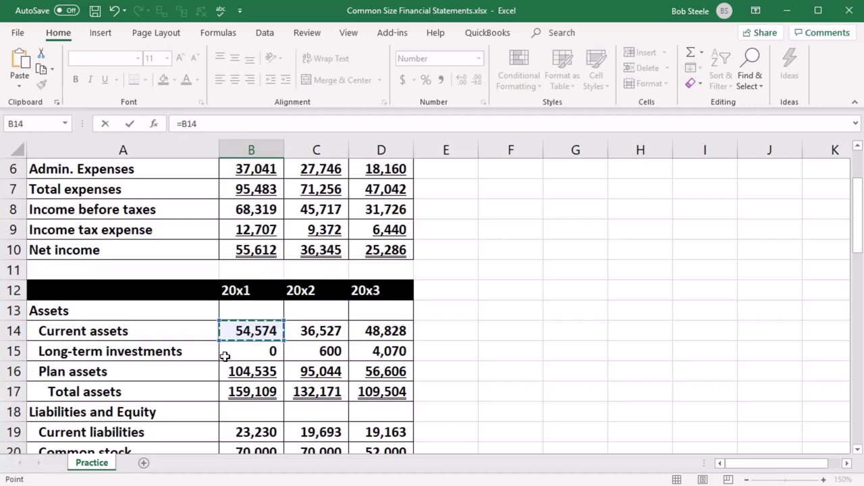
{"action": "key", "text": "Return"}
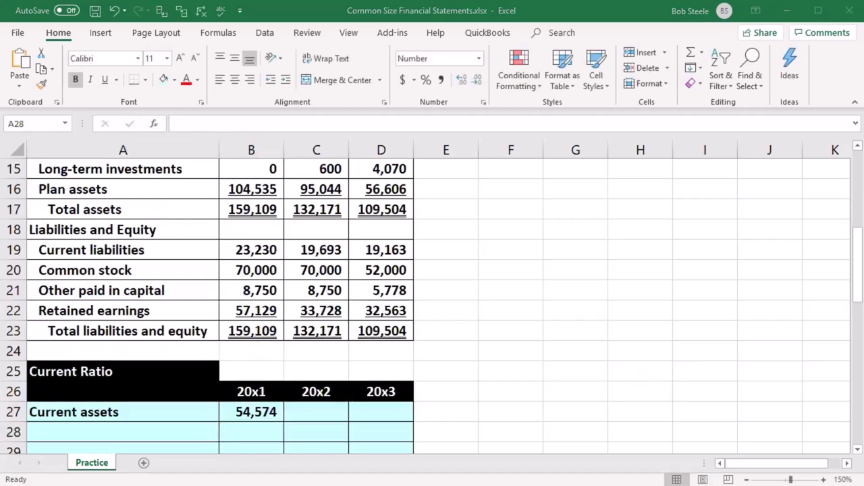
Label the second row of the Current Ratio table "Current liabilities" in cell A28.
{"action": "key", "text": "ctrl+c"}
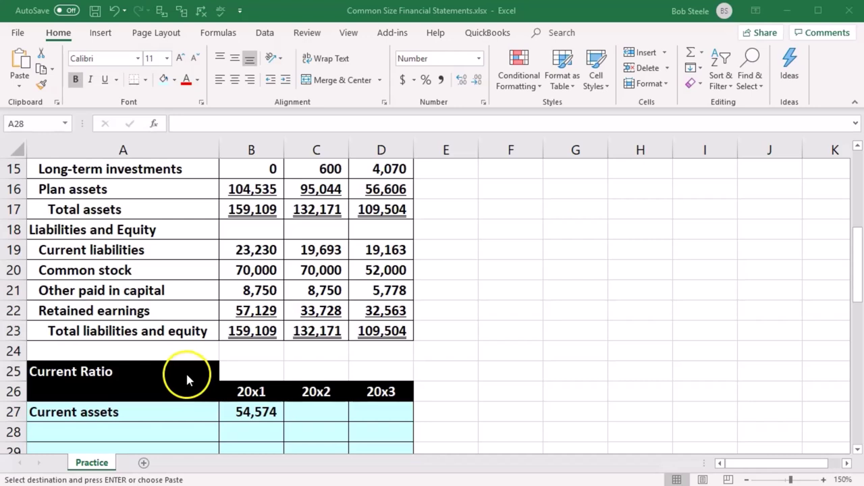
{"action": "scroll", "coordinate": [181, 384], "scroll_direction": "down", "scroll_amount": 1}
{"action": "left_click", "coordinate": [103, 372]}
{"action": "key", "text": "ctrl+v"}
Link the 20x1 current liabilities in B28 to the balance sheet amount with the formula =B19.
{"action": "left_click", "coordinate": [245, 376]}
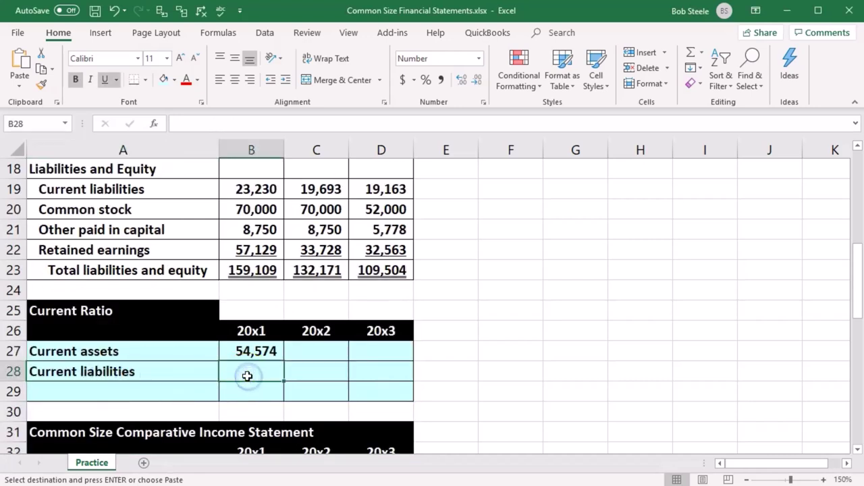
{"action": "key", "text": "Escape"}
{"action": "type", "text": "="}
{"action": "scroll", "coordinate": [249, 376], "scroll_direction": "up", "scroll_amount": 3}
{"action": "scroll", "coordinate": [246, 376], "scroll_direction": "down", "scroll_amount": 1}
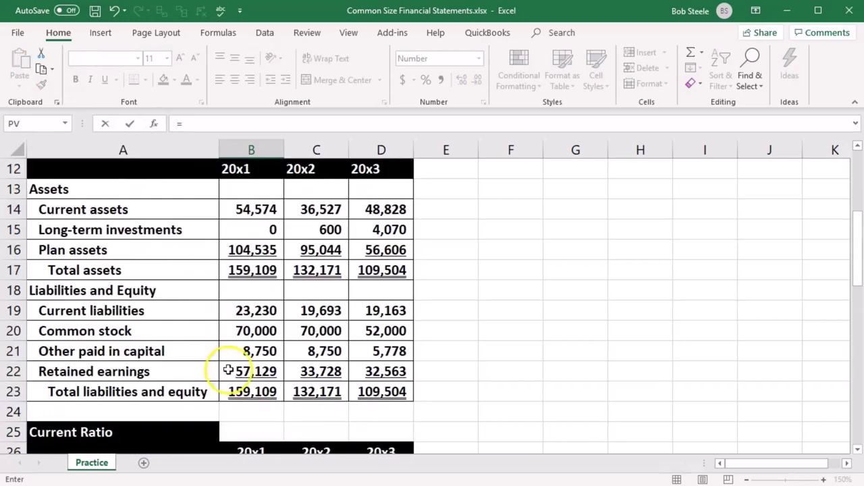
{"action": "left_click", "coordinate": [231, 311]}
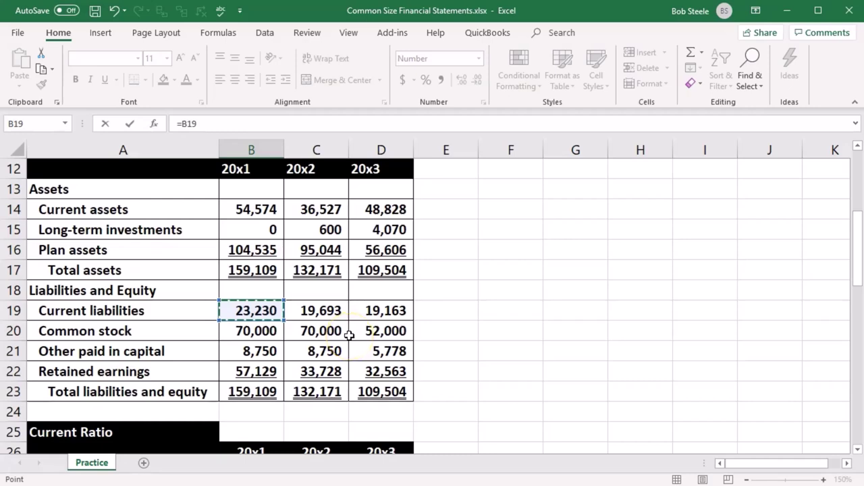
{"action": "key", "text": "Return"}
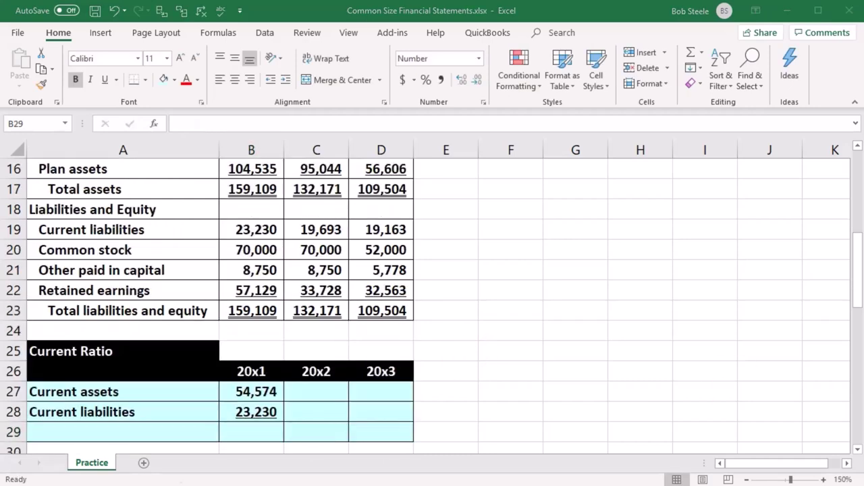
Label the last row of the Current Ratio table "Current ratio" in cell A29.
{"action": "left_click", "coordinate": [121, 352]}
{"action": "left_click", "coordinate": [135, 428]}
{"action": "key", "text": "ctrl+v"}
Calculate the 20x1 current ratio in B29 by dividing current assets in B27 by current liabilities in B28.
{"action": "key", "text": "Right"}
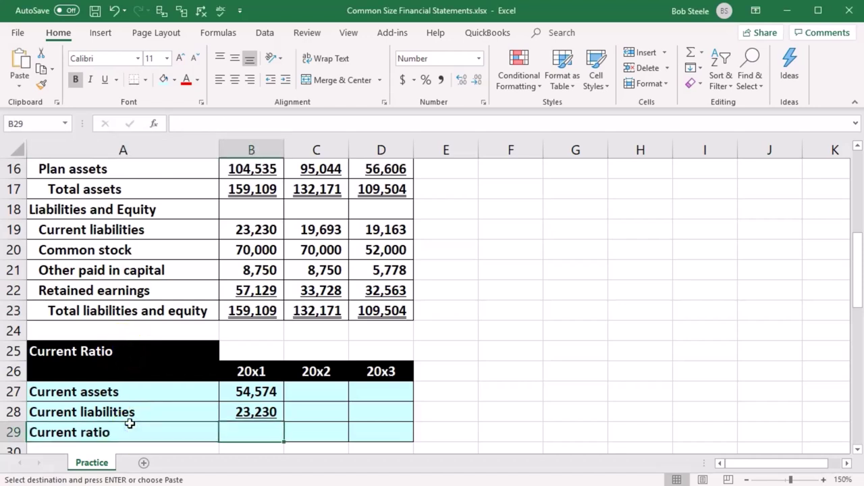
{"action": "type", "text": "="}
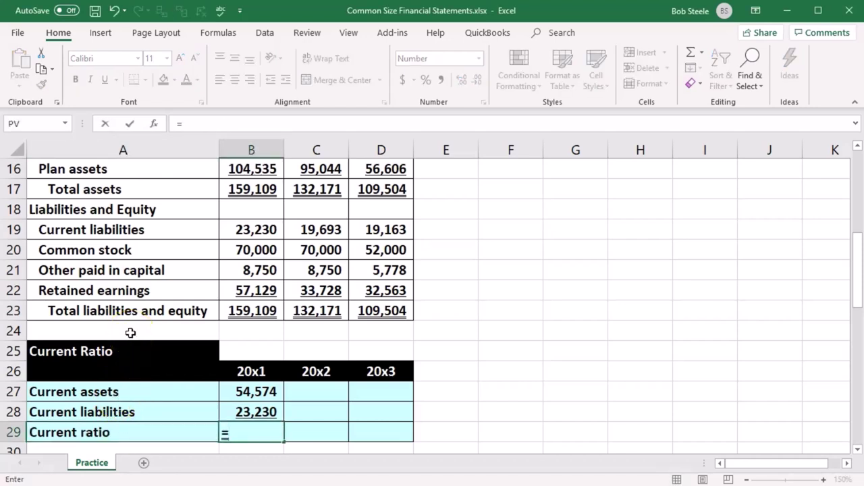
{"action": "left_click", "coordinate": [250, 390]}
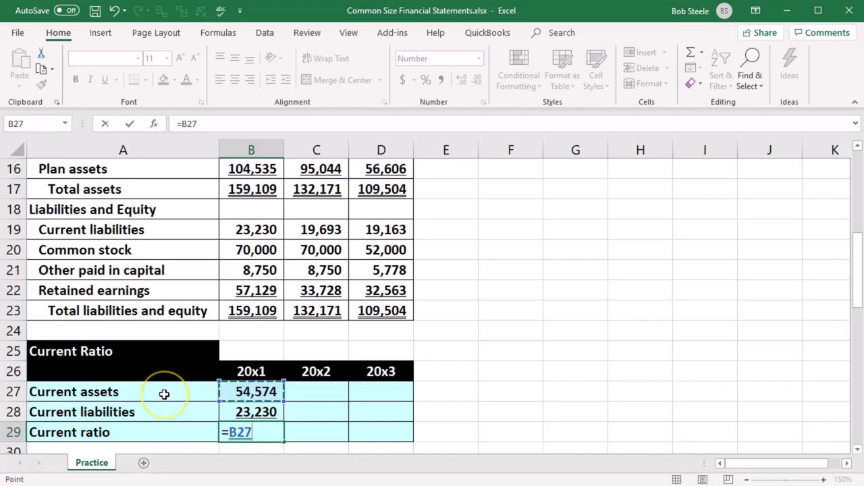
{"action": "type", "text": "/"}
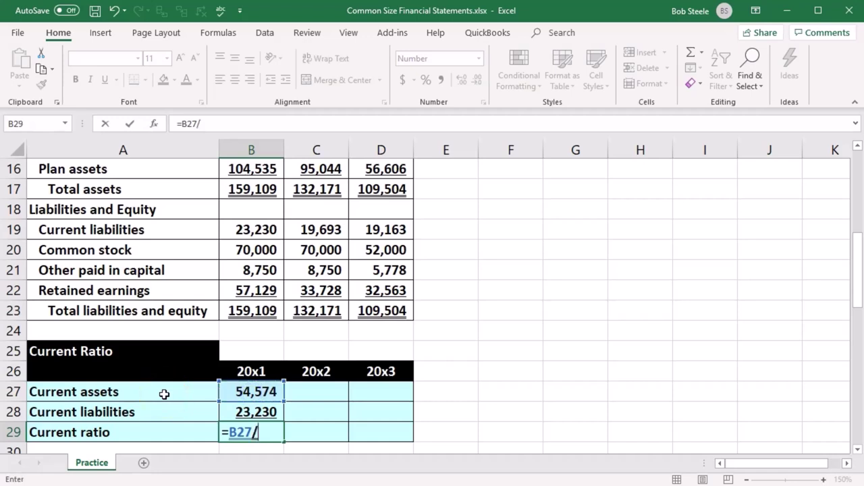
{"action": "left_click", "coordinate": [229, 415]}
{"action": "key", "text": "Return"}
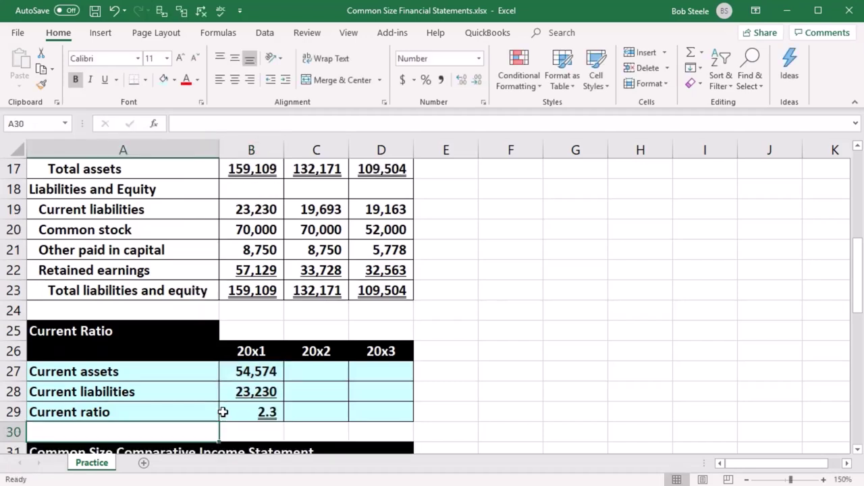
{"action": "left_click", "coordinate": [226, 378]}
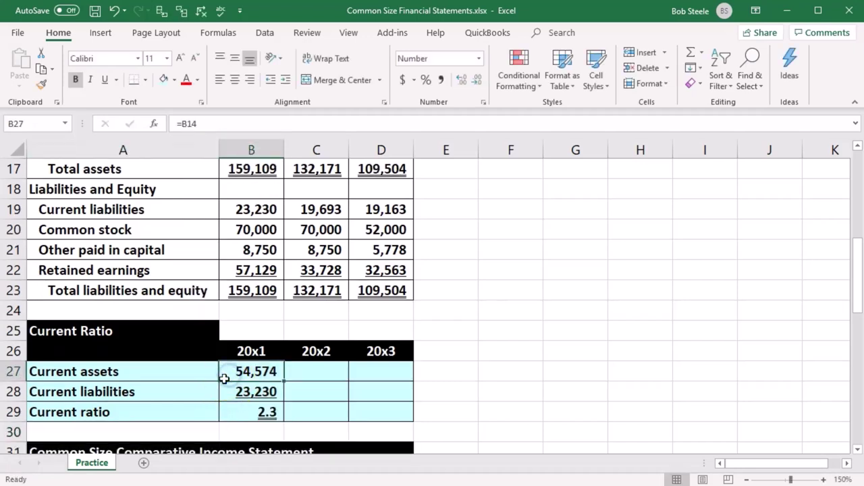
{"action": "key", "text": "Down"}
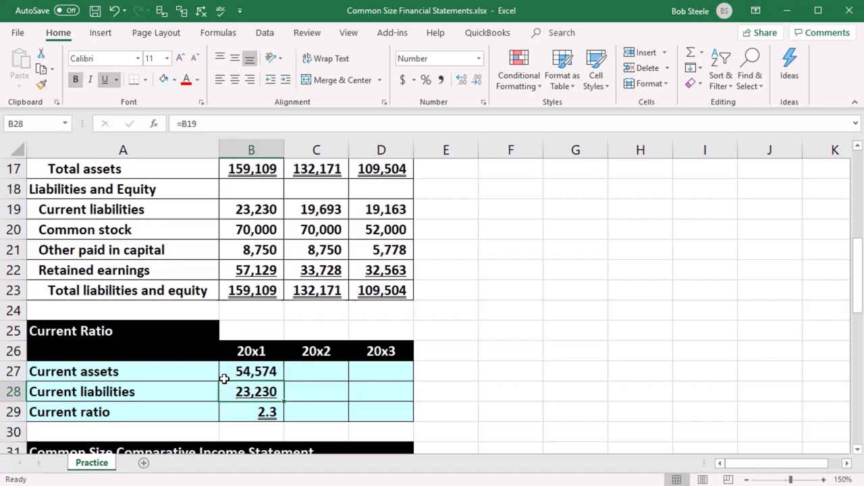
Link the 20x2 current assets in C27 to the balance sheet amount with the formula =C14.
{"action": "left_click", "coordinate": [322, 377]}
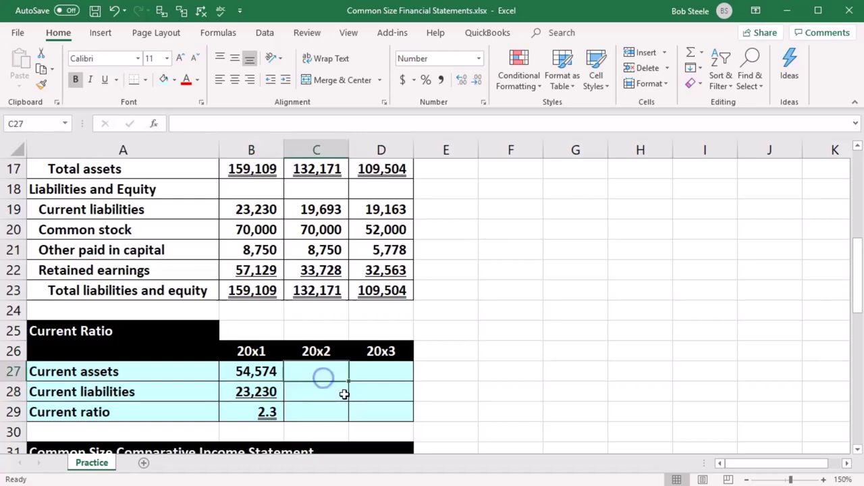
{"action": "type", "text": "="}
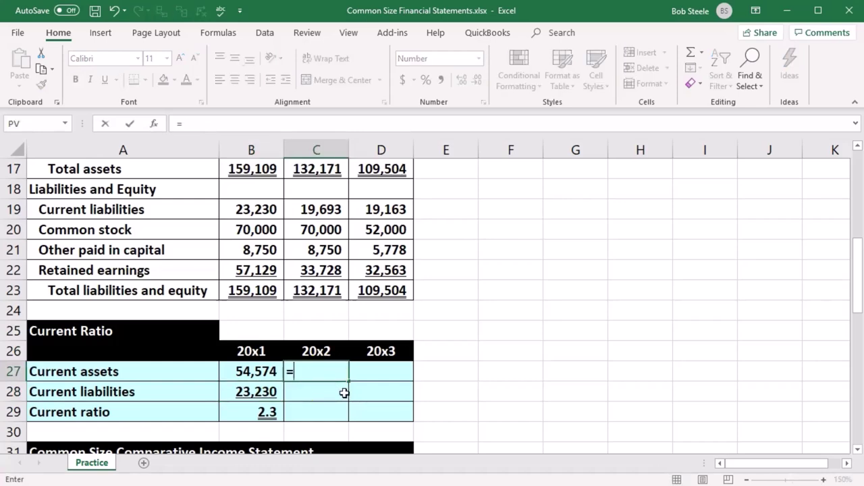
{"action": "scroll", "coordinate": [345, 393], "scroll_direction": "up", "scroll_amount": 2}
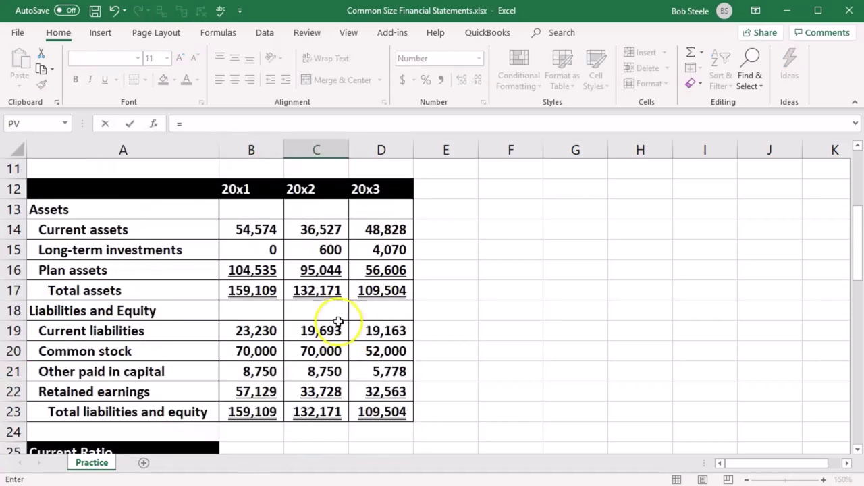
{"action": "left_click", "coordinate": [318, 230]}
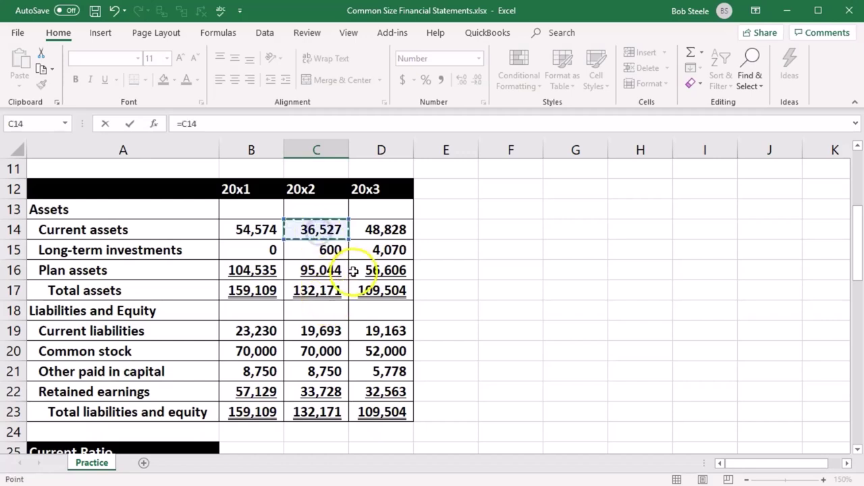
{"action": "key", "text": "Return"}
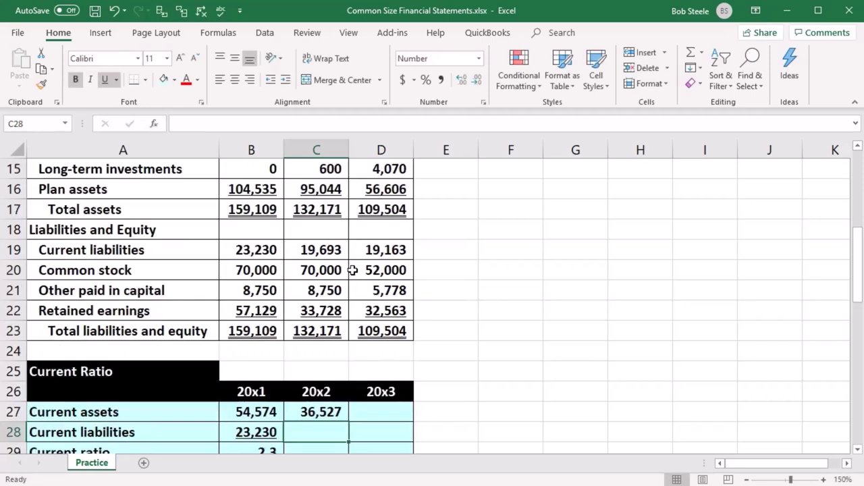
Link the 20x2 current liabilities in C28 to the balance sheet amount with the formula =C19.
{"action": "scroll", "coordinate": [352, 270], "scroll_direction": "down", "scroll_amount": 1}
{"action": "type", "text": "="}
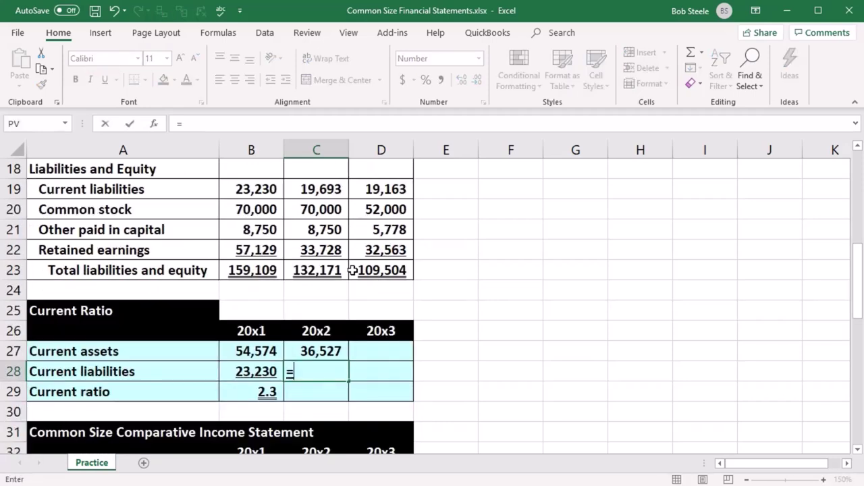
{"action": "left_click", "coordinate": [319, 189]}
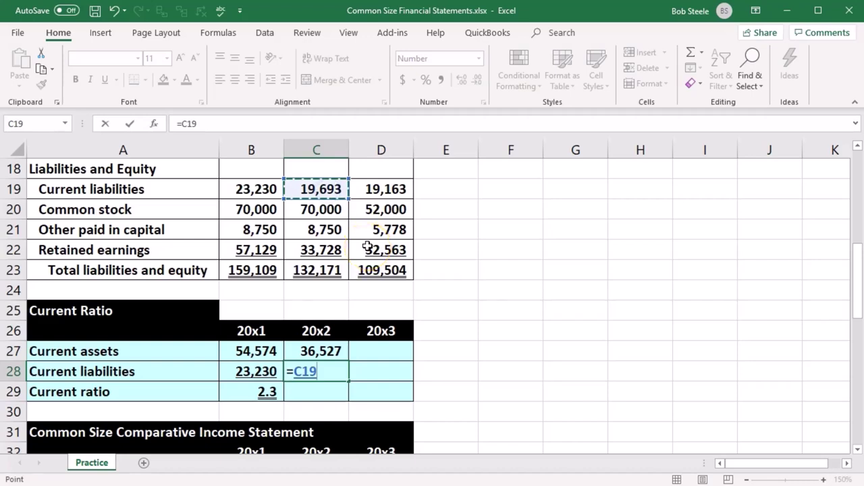
{"action": "key", "text": "Return"}
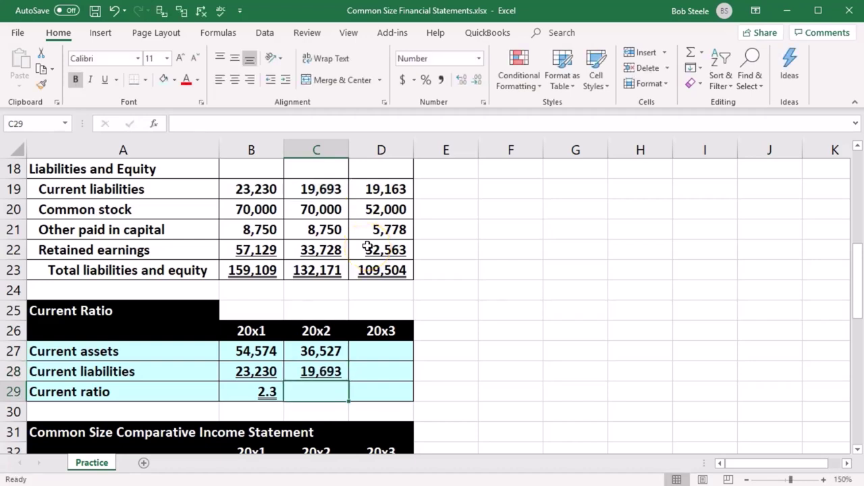
Calculate the 20x2 current ratio in C29 with the formula =C27/C28.
{"action": "type", "text": "="}
{"action": "left_click", "coordinate": [332, 354]}
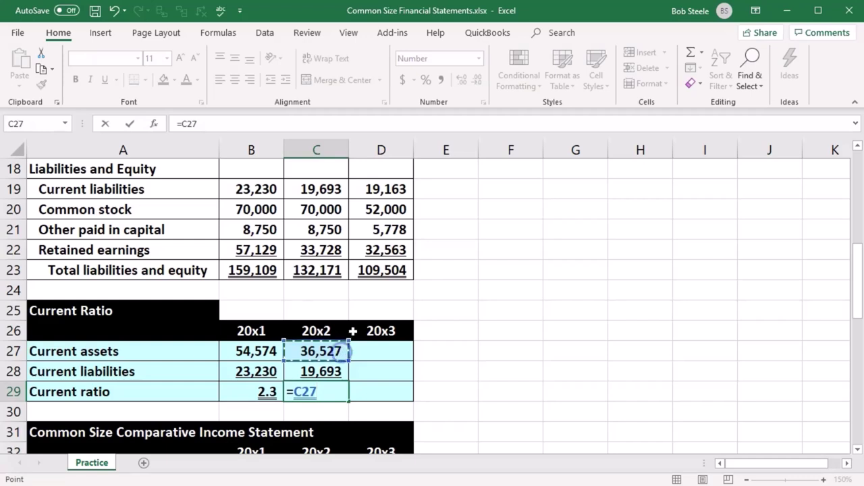
{"action": "type", "text": "/"}
{"action": "left_click", "coordinate": [334, 368]}
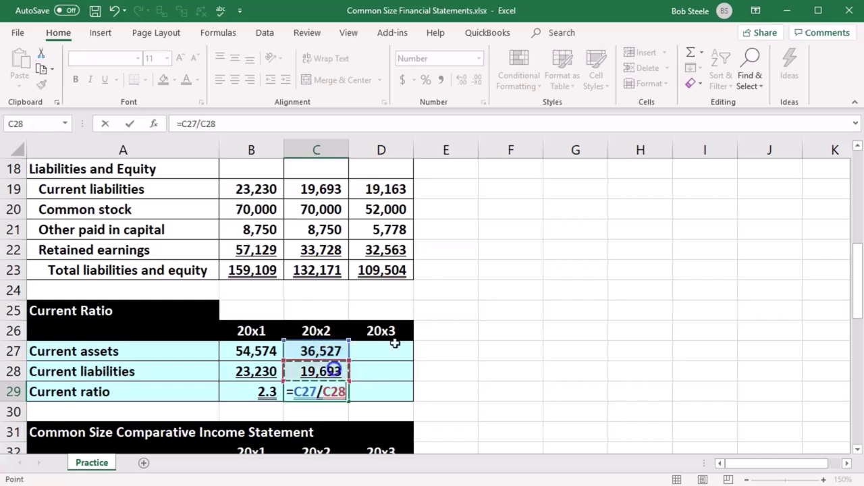
{"action": "key", "text": "Return"}
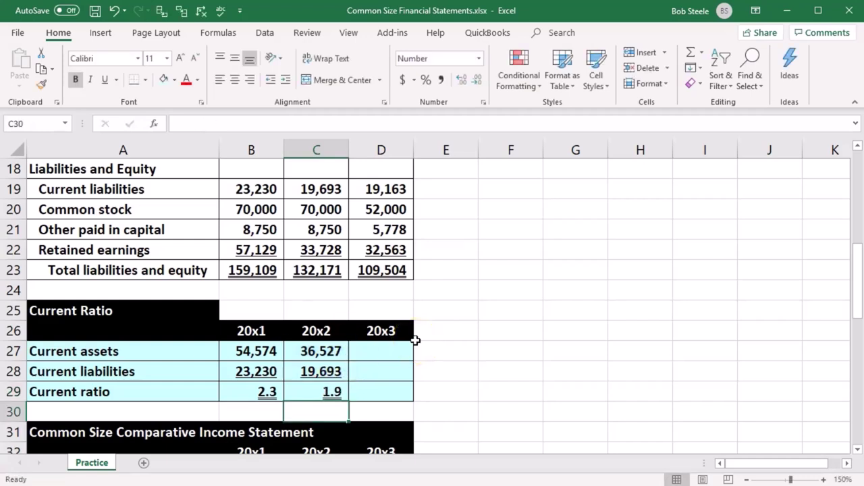
Link the 20x3 current assets in D27 to the balance sheet amount with the formula =D14.
{"action": "left_click", "coordinate": [408, 350]}
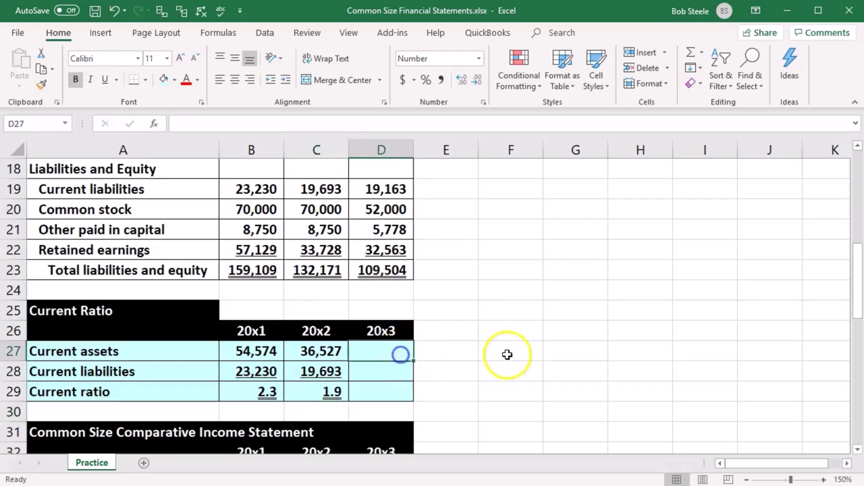
{"action": "type", "text": "="}
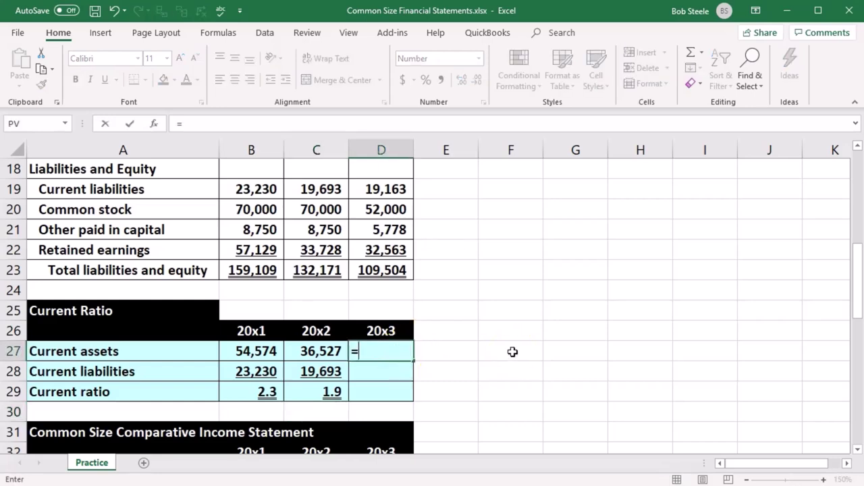
{"action": "scroll", "coordinate": [513, 352], "scroll_direction": "up", "scroll_amount": 2}
{"action": "left_click", "coordinate": [398, 209]}
{"action": "scroll", "coordinate": [601, 279], "scroll_direction": "down", "scroll_amount": 2}
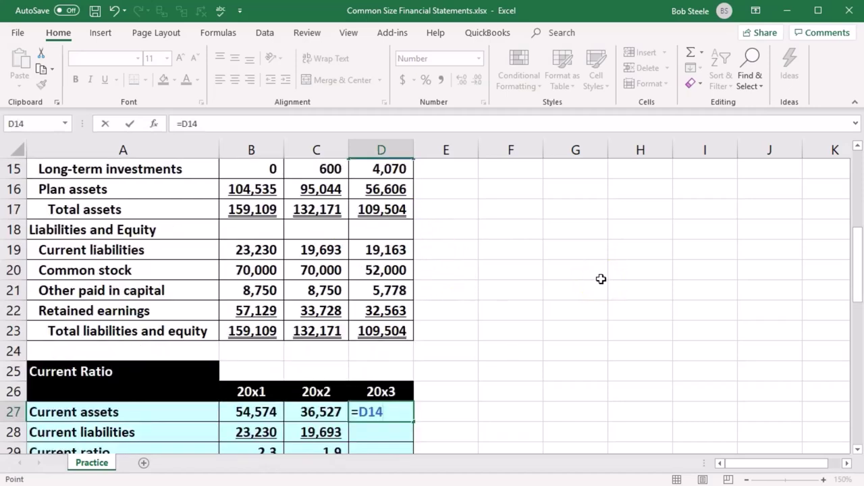
{"action": "key", "text": "Return"}
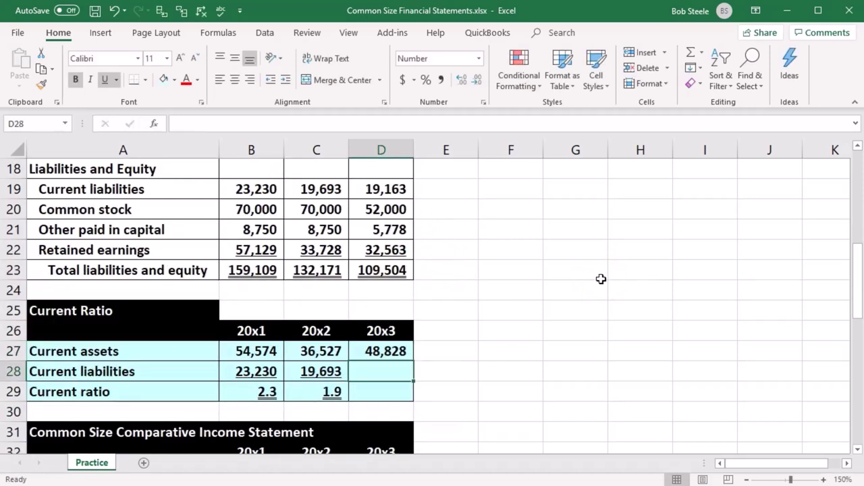
Link the 20x3 current liabilities in D28 to the balance sheet amount with the formula =D19.
{"action": "type", "text": "="}
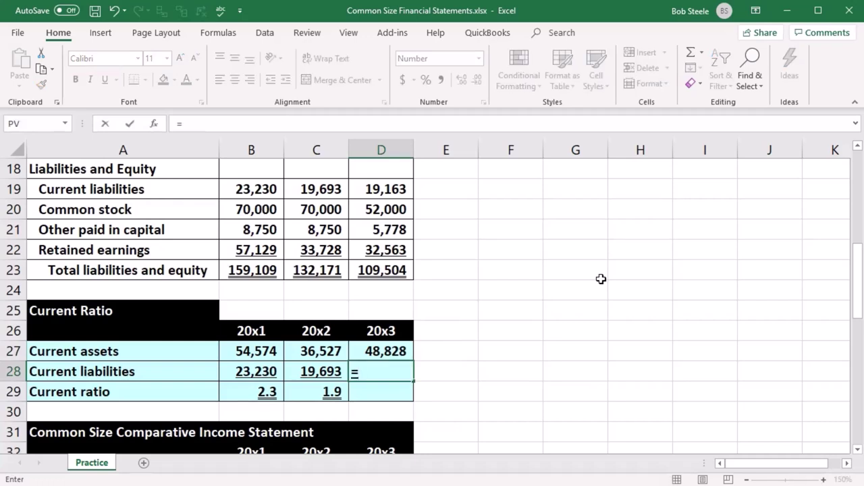
{"action": "left_click", "coordinate": [404, 190]}
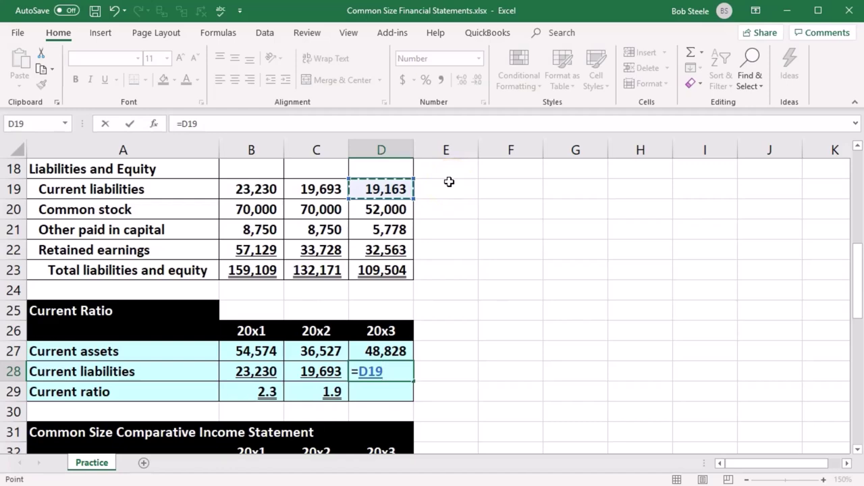
{"action": "key", "text": "Return"}
Calculate the 20x3 current ratio in D29 by dividing the balance sheet's current assets in D14 by current liabilities in D19.
{"action": "type", "text": "="}
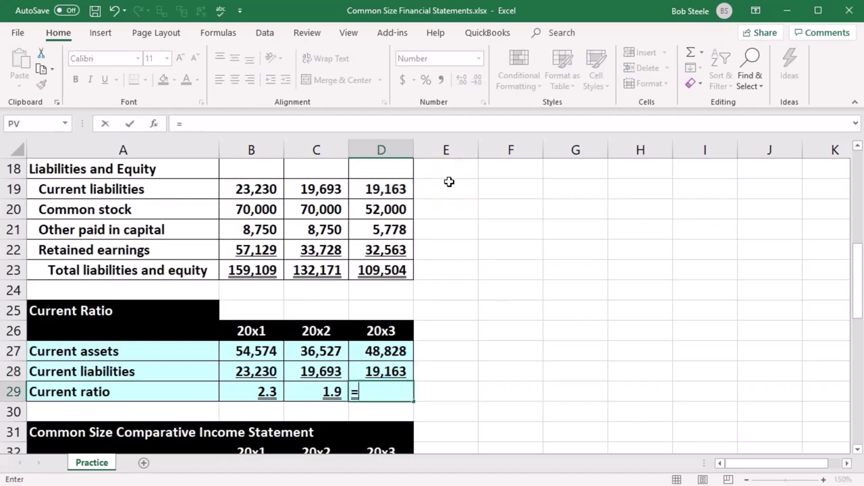
{"action": "scroll", "coordinate": [449, 181], "scroll_direction": "up", "scroll_amount": 2}
{"action": "left_click", "coordinate": [395, 211]}
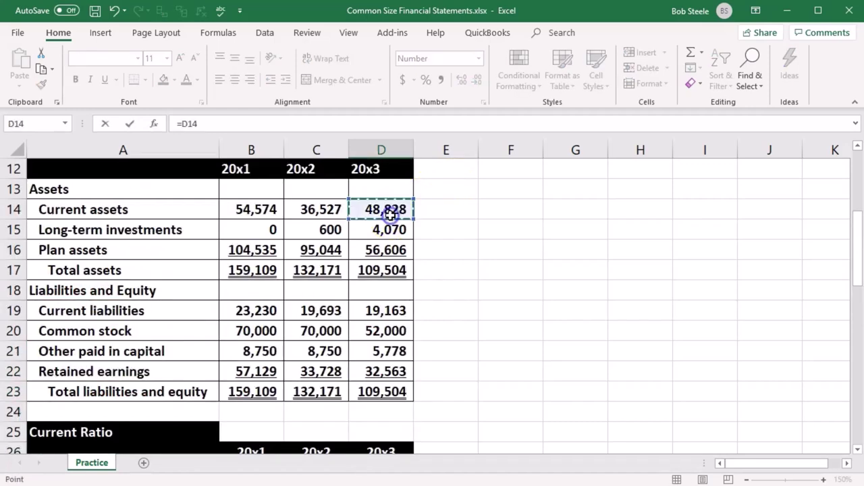
{"action": "type", "text": "/"}
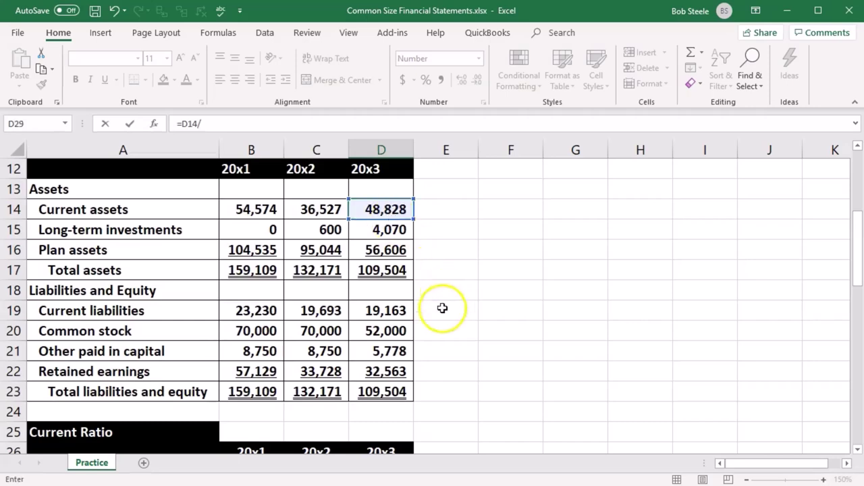
{"action": "left_click", "coordinate": [365, 307]}
{"action": "key", "text": "Return"}
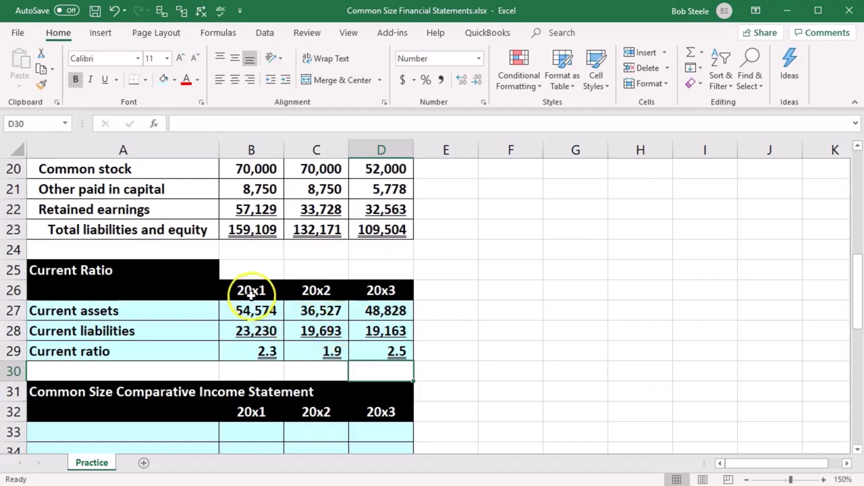
Clear the 20x2 and 20x3 formulas from C27:D29 of the Current Ratio table.
{"action": "left_click_drag", "start_coordinate": [305, 309], "coordinate": [372, 351]}
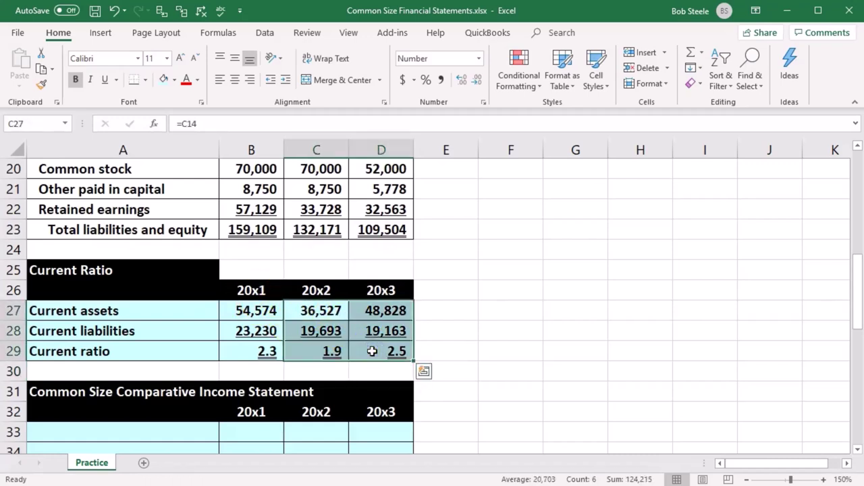
{"action": "key", "text": "Delete"}
Fill the 20x1 formulas in B27:B29 across to the 20x2 and 20x3 columns of the Current Ratio table.
{"action": "left_click_drag", "start_coordinate": [237, 308], "coordinate": [256, 363]}
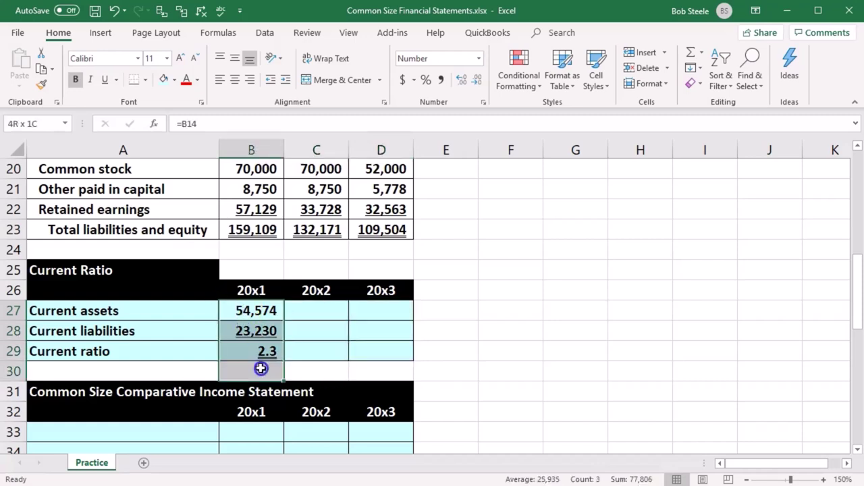
{"action": "left_click", "coordinate": [261, 363]}
{"action": "left_click_drag", "start_coordinate": [251, 311], "coordinate": [415, 368]}
Check the filled formula in D27 against the balance sheet and the year header formulas in B32:D32.
{"action": "left_click", "coordinate": [385, 315]}
{"action": "double_click", "coordinate": [385, 314]}
{"action": "scroll", "coordinate": [421, 354], "scroll_direction": "up", "scroll_amount": 3}
{"action": "key", "text": "Return"}
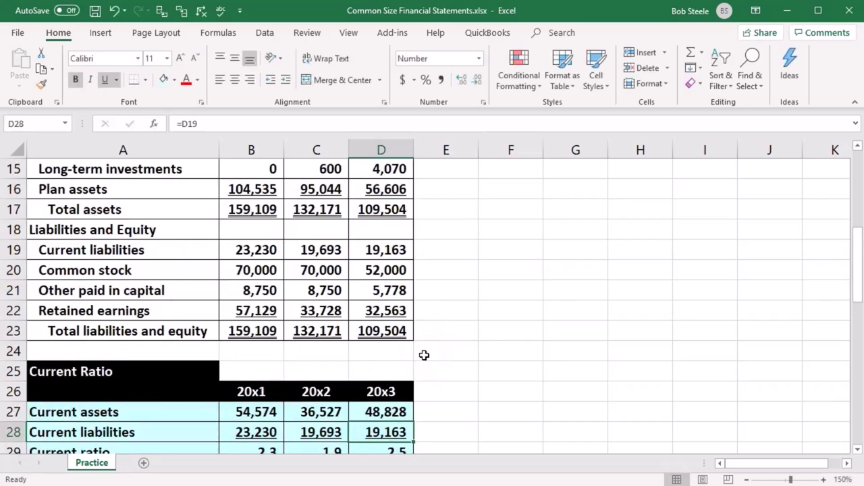
{"action": "scroll", "coordinate": [424, 355], "scroll_direction": "down", "scroll_amount": 3}
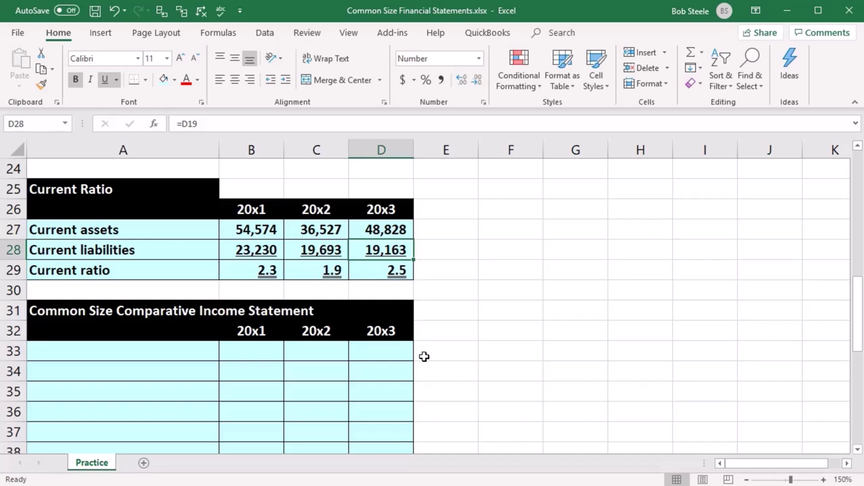
{"action": "left_click", "coordinate": [279, 330]}
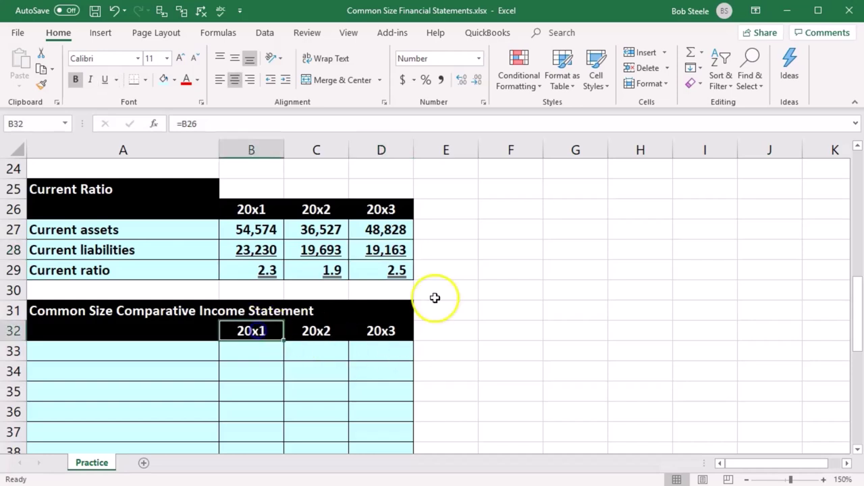
{"action": "key", "text": "Right"}
{"action": "key", "text": "Right"}
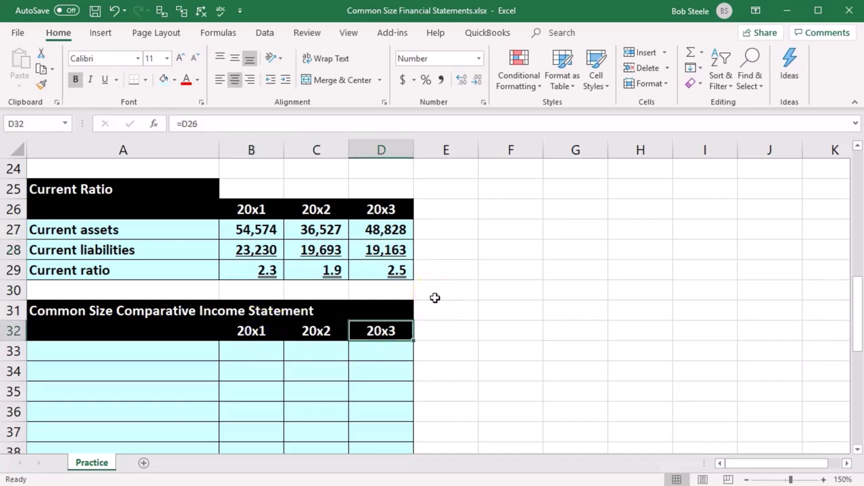
{"action": "scroll", "coordinate": [435, 298], "scroll_direction": "down", "scroll_amount": 1}
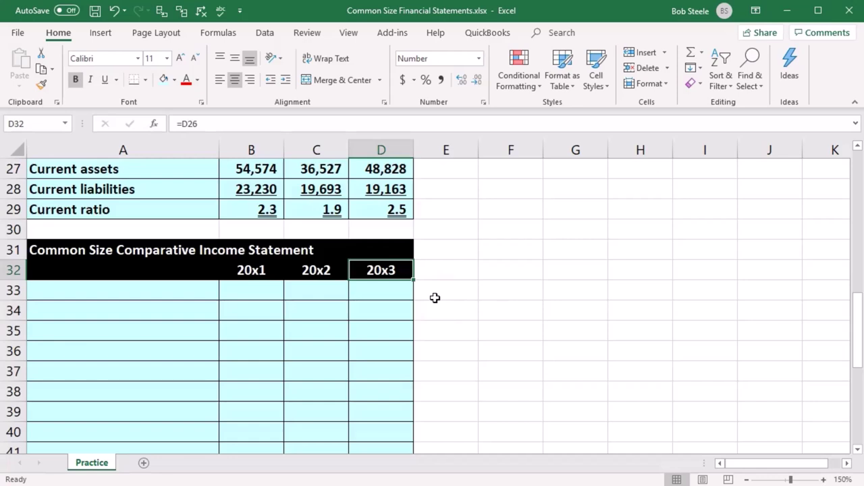
Link the first row label of the Common Size Comparative Income Statement in A33 to Sales with the formula =A2.
{"action": "left_click", "coordinate": [175, 295]}
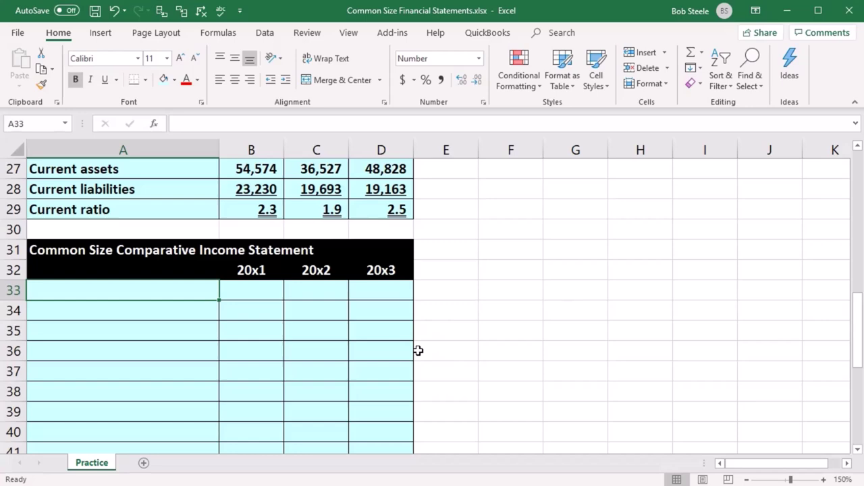
{"action": "type", "text": "="}
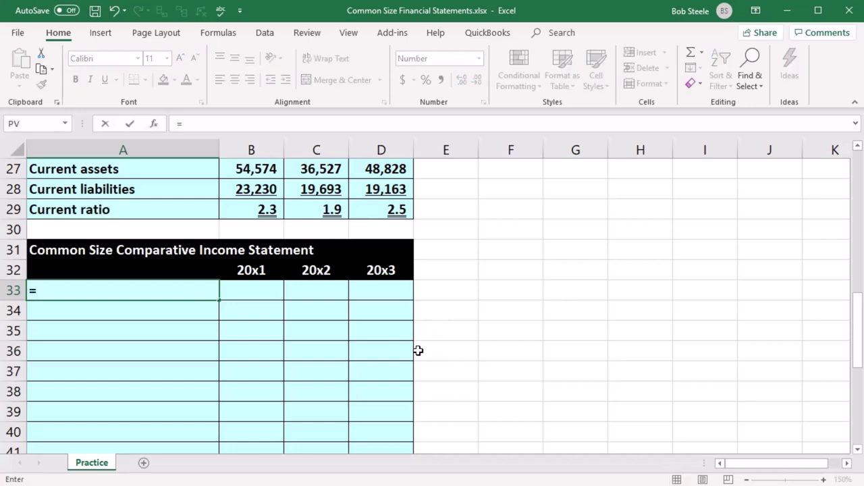
{"action": "scroll", "coordinate": [418, 350], "scroll_direction": "up", "scroll_amount": 4}
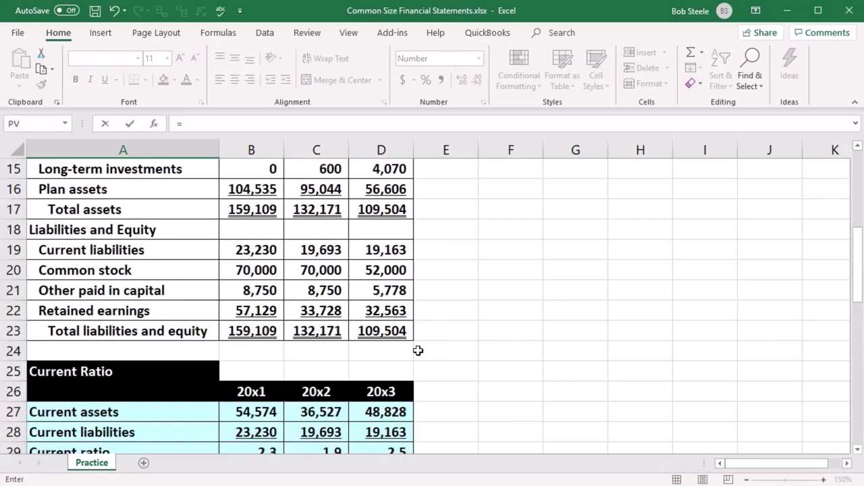
{"action": "scroll", "coordinate": [418, 350], "scroll_direction": "up", "scroll_amount": 1}
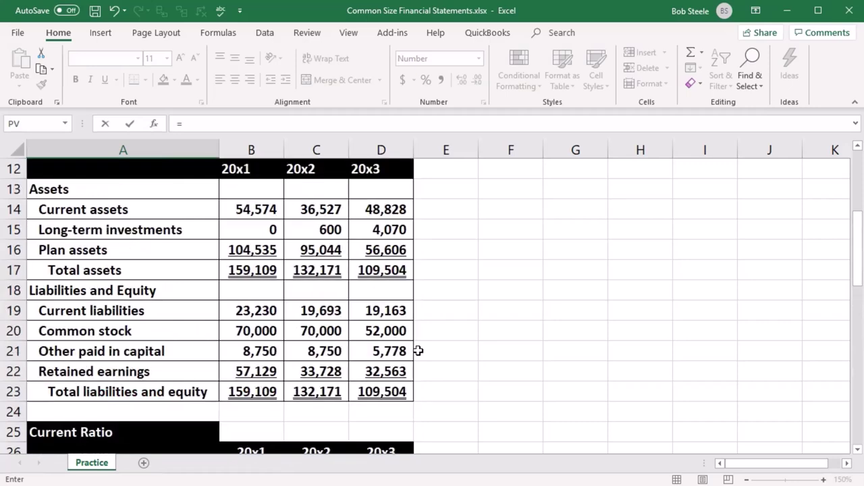
{"action": "scroll", "coordinate": [418, 350], "scroll_direction": "up", "scroll_amount": 4}
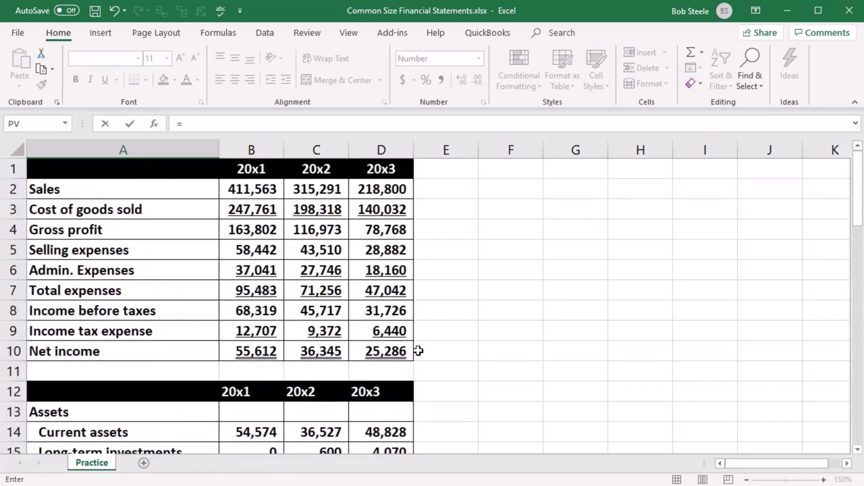
{"action": "left_click", "coordinate": [155, 194]}
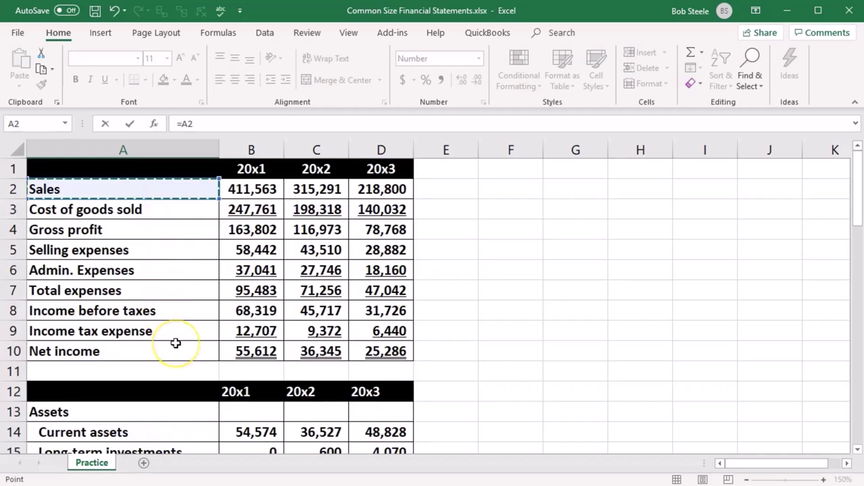
{"action": "key", "text": "Return"}
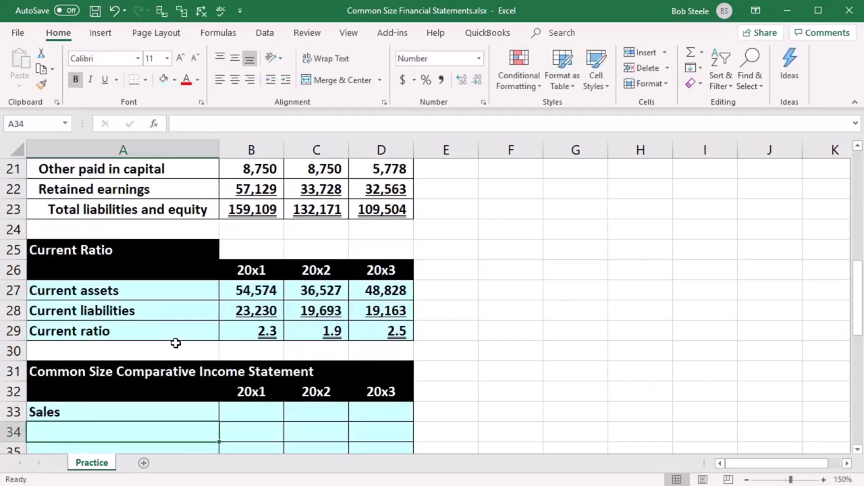
Fill the Sales label formula in A33 down to A41 to label all rows of the Common Size Comparative Income Statement.
{"action": "scroll", "coordinate": [176, 341], "scroll_direction": "down", "scroll_amount": 3}
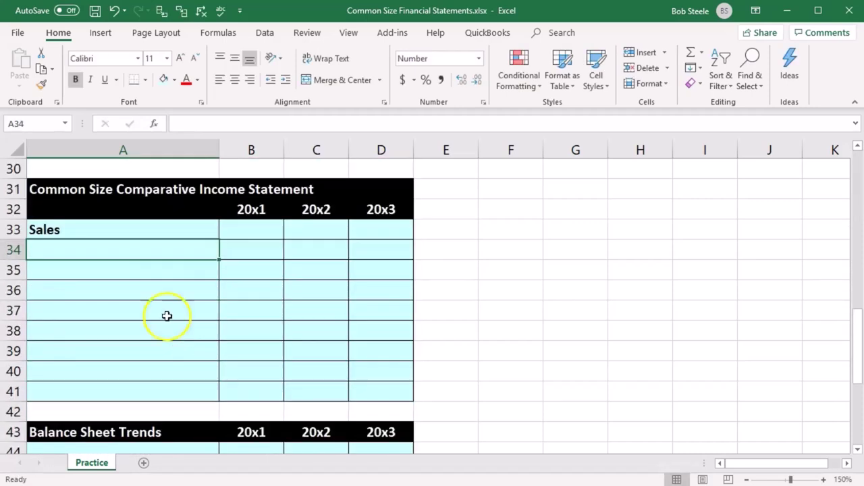
{"action": "left_click", "coordinate": [168, 230]}
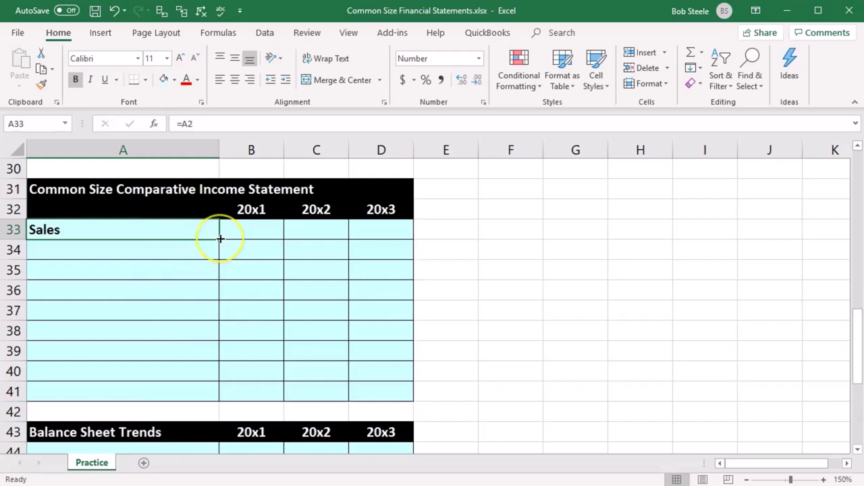
{"action": "left_click_drag", "start_coordinate": [220, 238], "coordinate": [216, 391]}
{"action": "left_click", "coordinate": [189, 387]}
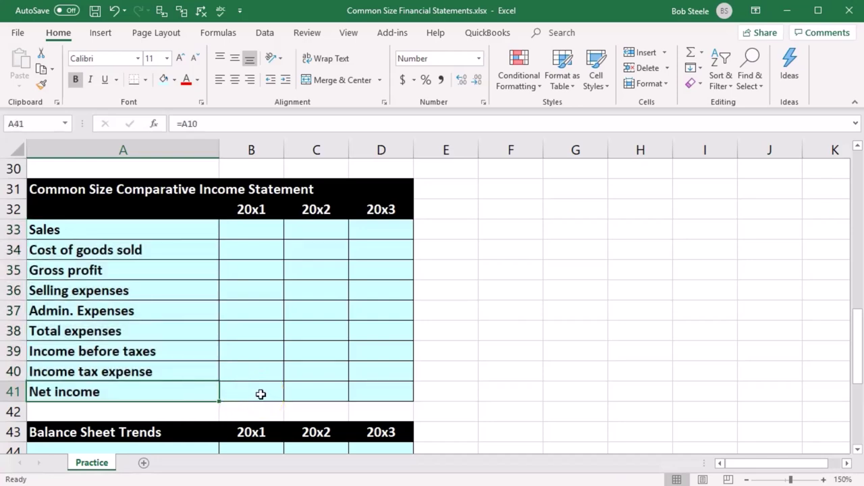
Examine the 20x1 sales and cost of goods sold in B2:B3 as the basis for the common size percentages.
{"action": "left_click", "coordinate": [247, 228]}
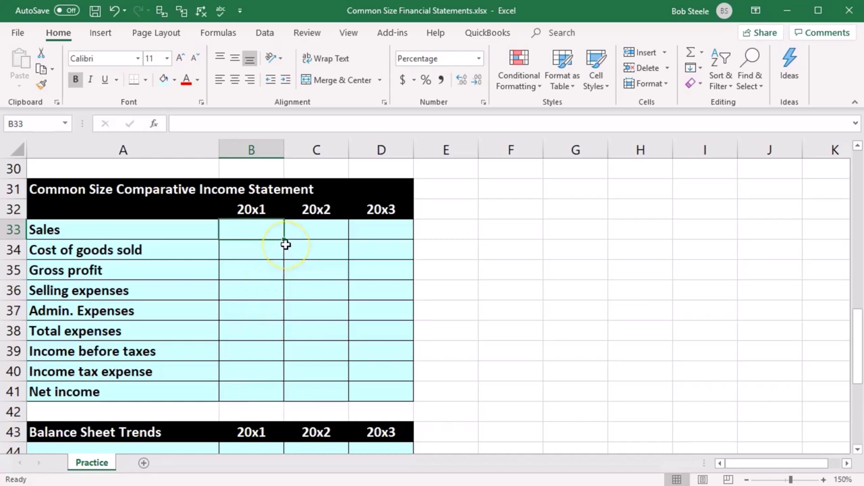
{"action": "scroll", "coordinate": [286, 246], "scroll_direction": "up", "scroll_amount": 7}
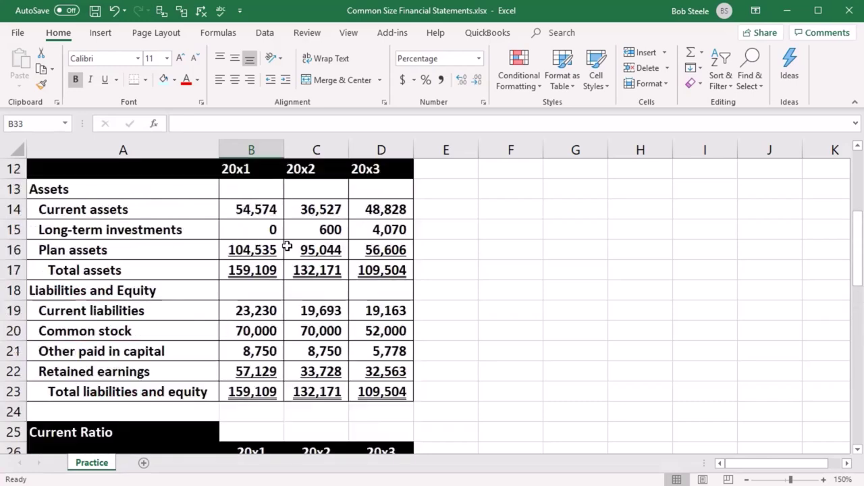
{"action": "scroll", "coordinate": [288, 263], "scroll_direction": "up", "scroll_amount": 3}
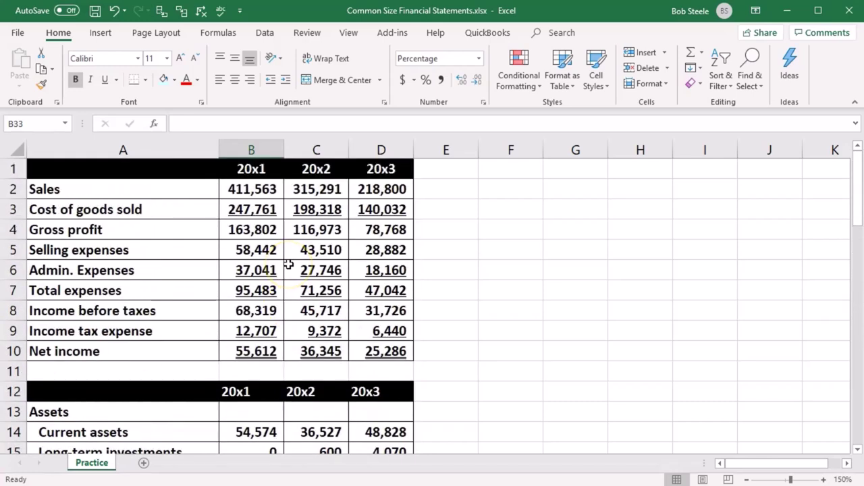
{"action": "left_click", "coordinate": [251, 189]}
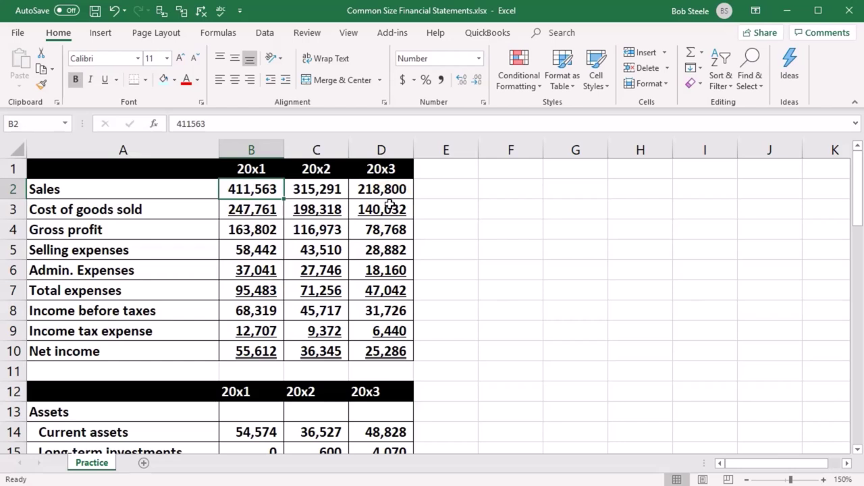
{"action": "left_click", "coordinate": [275, 210]}
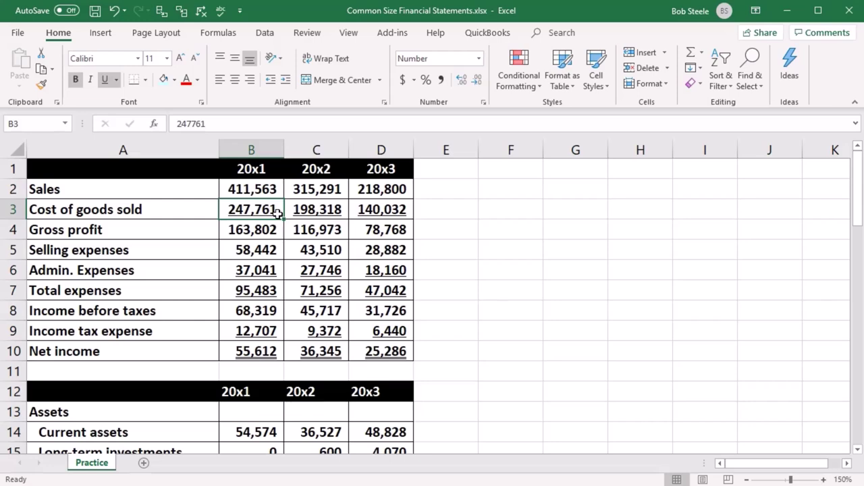
{"action": "scroll", "coordinate": [289, 283], "scroll_direction": "down", "scroll_amount": 6}
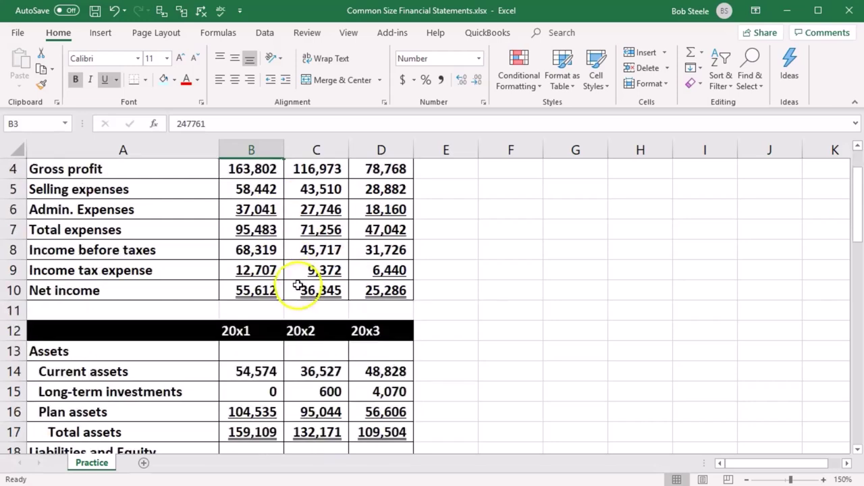
{"action": "scroll", "coordinate": [297, 287], "scroll_direction": "down", "scroll_amount": 3}
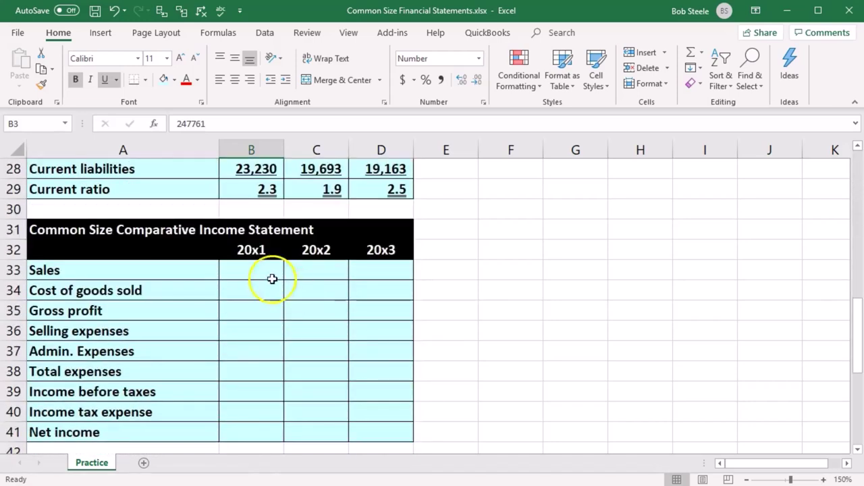
Calculate 20x1 Sales as a percentage of sales in B33 with the formula =B2/B2 and check its references.
{"action": "left_click", "coordinate": [271, 275]}
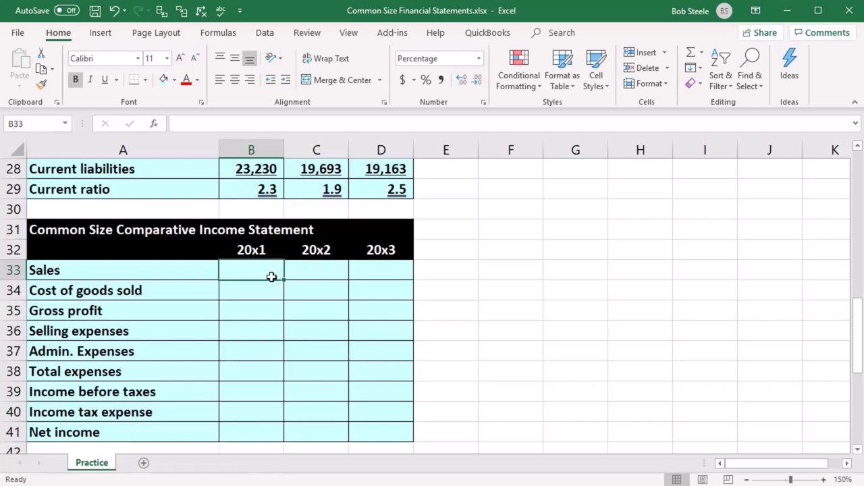
{"action": "type", "text": "="}
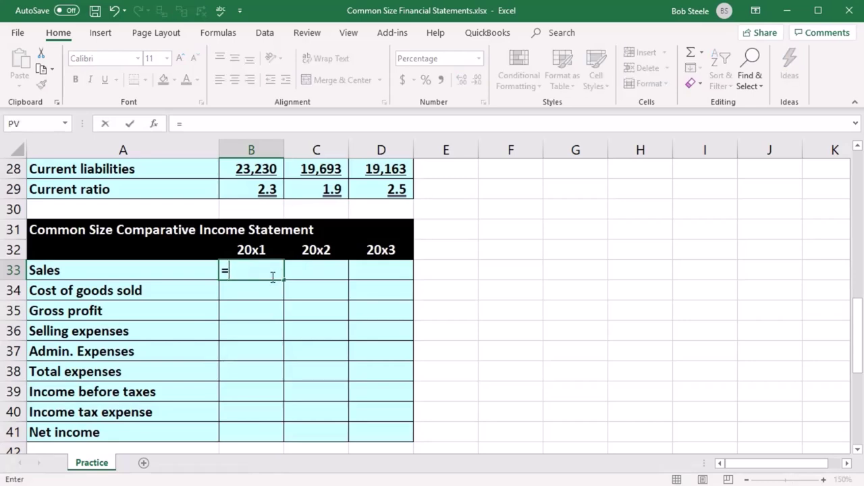
{"action": "scroll", "coordinate": [273, 277], "scroll_direction": "up", "scroll_amount": 9}
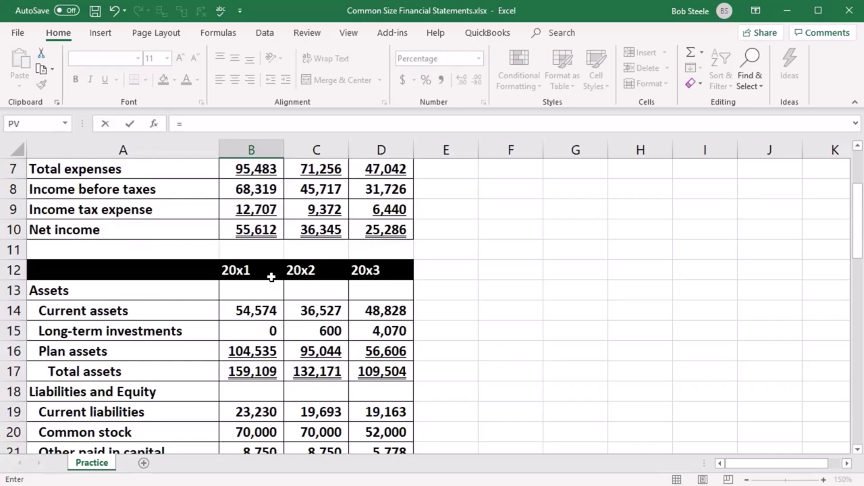
{"action": "left_click", "coordinate": [271, 189]}
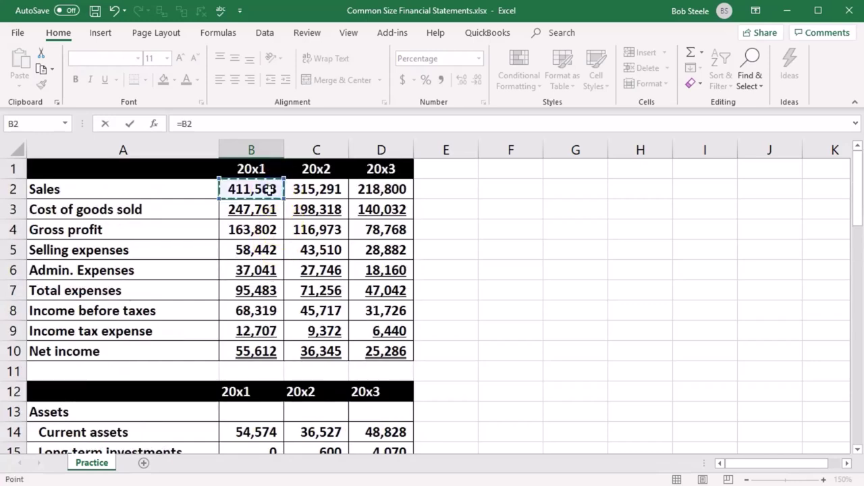
{"action": "type", "text": "/"}
{"action": "left_click", "coordinate": [269, 189]}
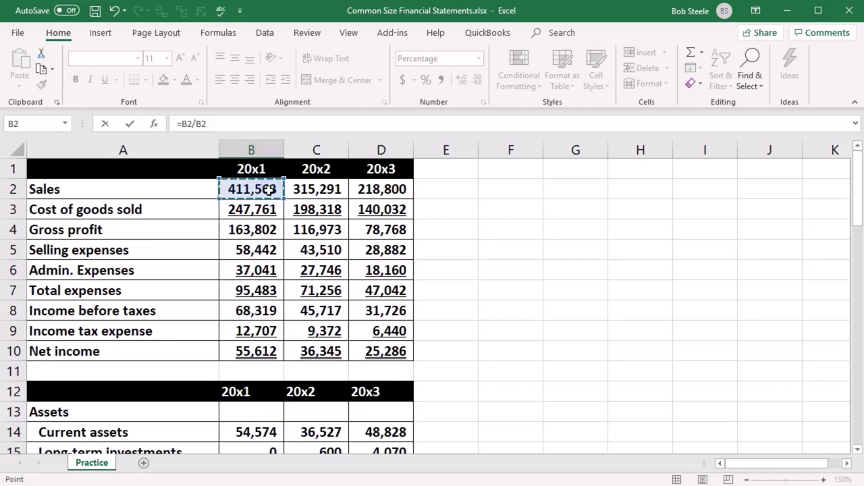
{"action": "key", "text": "Return"}
{"action": "scroll", "coordinate": [266, 222], "scroll_direction": "down", "scroll_amount": 2}
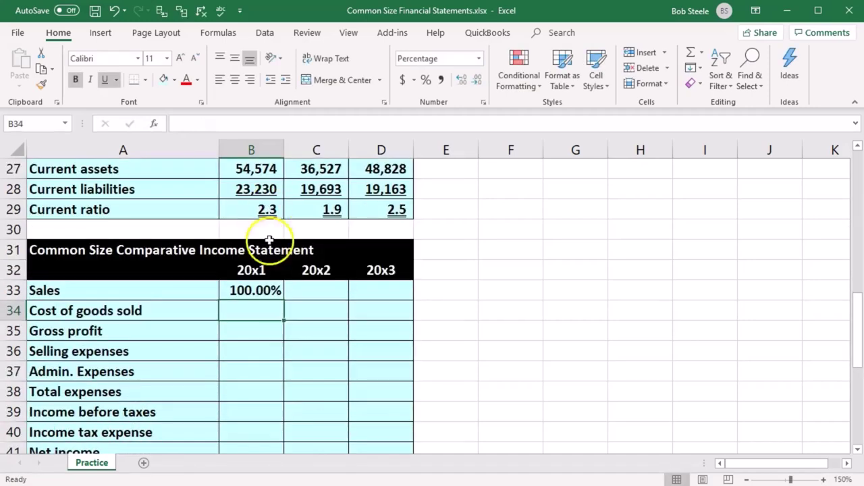
{"action": "double_click", "coordinate": [255, 288]}
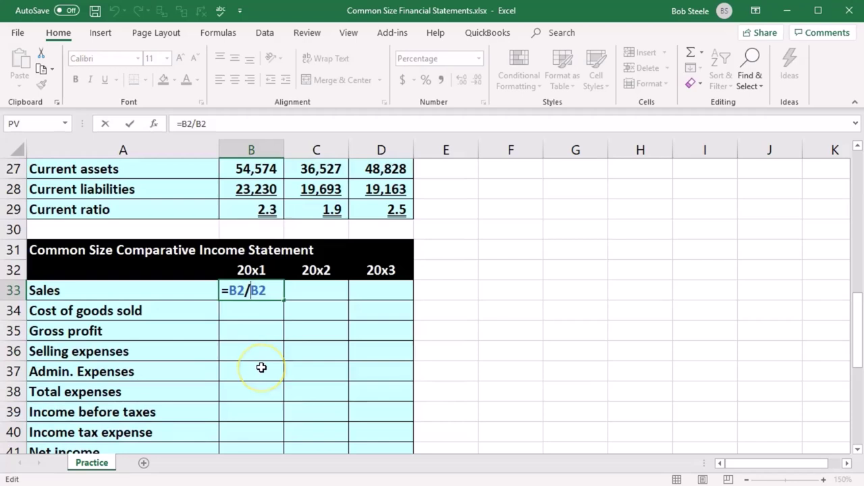
{"action": "key", "text": "Return"}
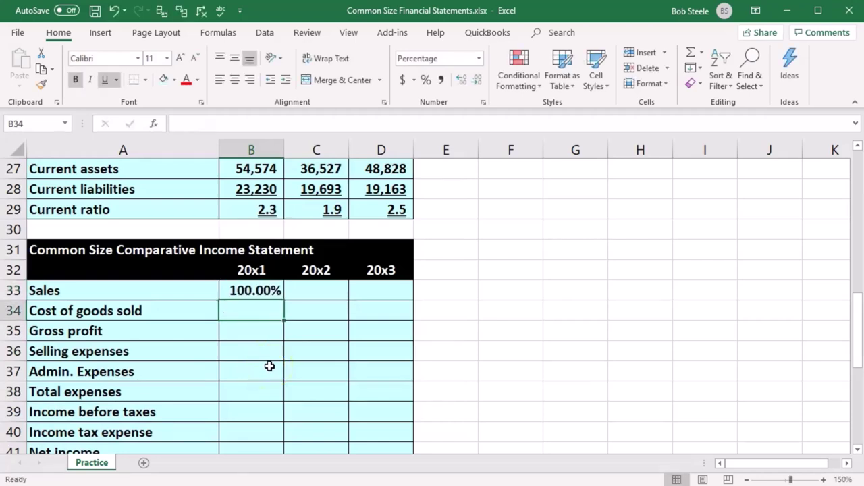
Calculate 20x1 Cost of goods sold as a percentage of sales in B34 with the formula =B3/B2.
{"action": "type", "text": "="}
{"action": "scroll", "coordinate": [270, 366], "scroll_direction": "up", "scroll_amount": 9}
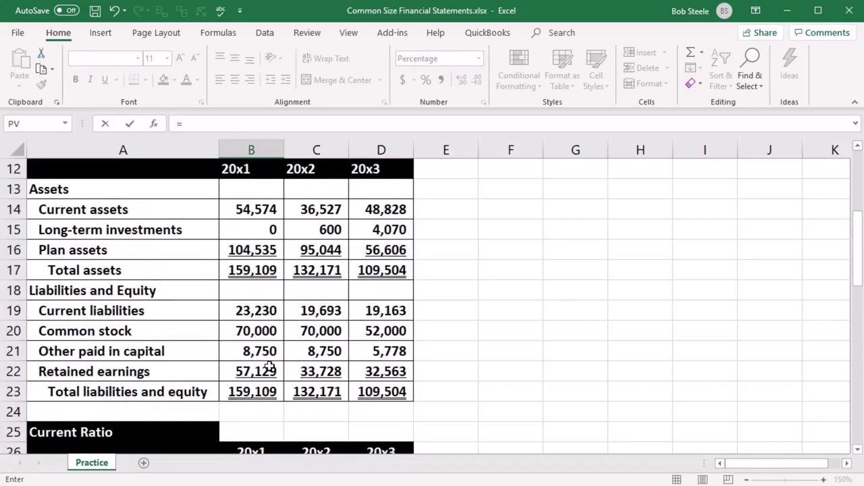
{"action": "left_click", "coordinate": [258, 213]}
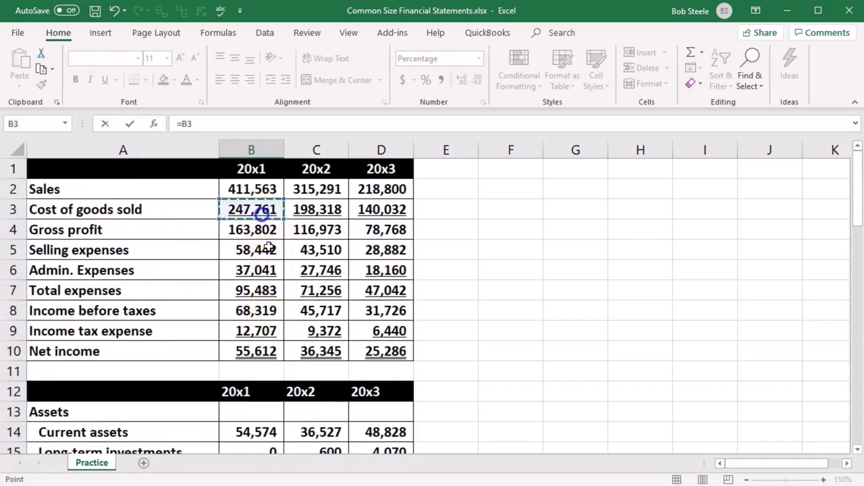
{"action": "type", "text": "/"}
{"action": "left_click", "coordinate": [273, 188]}
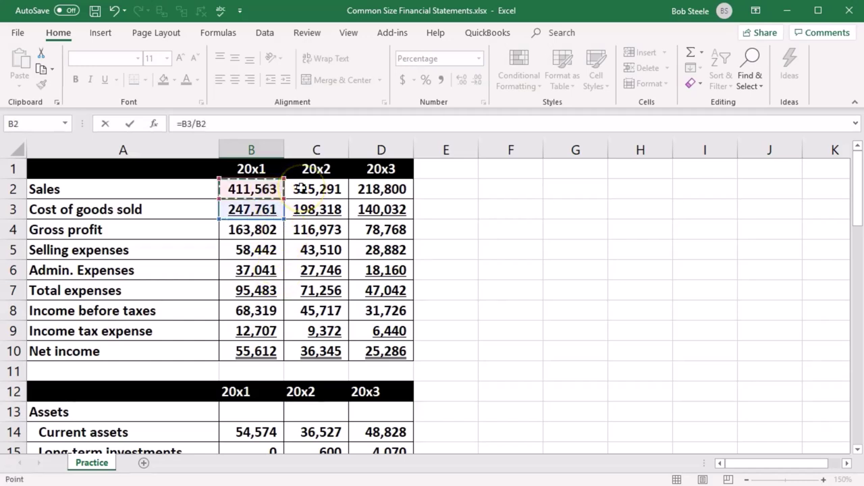
{"action": "key", "text": "Return"}
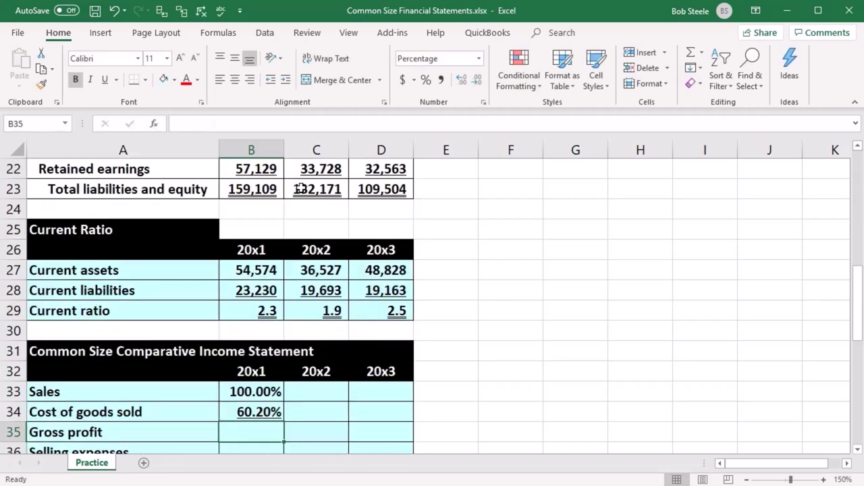
Calculate 20x1 Gross profit as a percentage of sales in B35 with the formula =B4/B2.
{"action": "scroll", "coordinate": [279, 356], "scroll_direction": "down", "scroll_amount": 1}
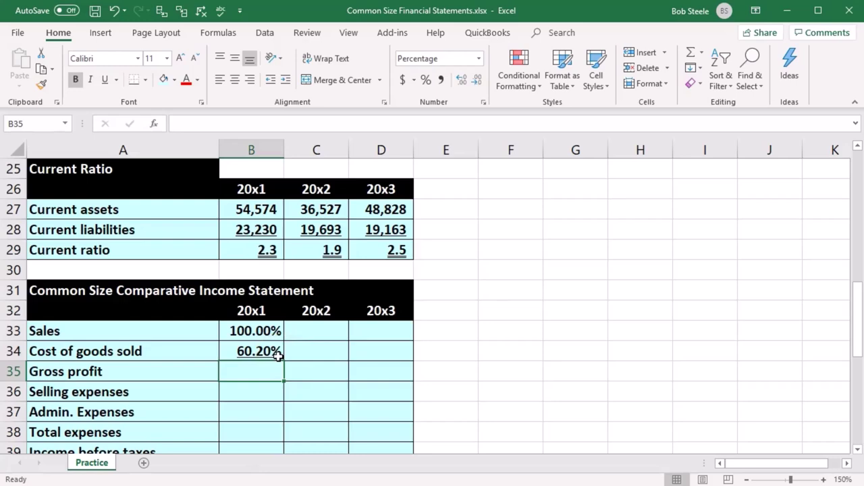
{"action": "type", "text": "="}
{"action": "scroll", "coordinate": [279, 356], "scroll_direction": "up", "scroll_amount": 8}
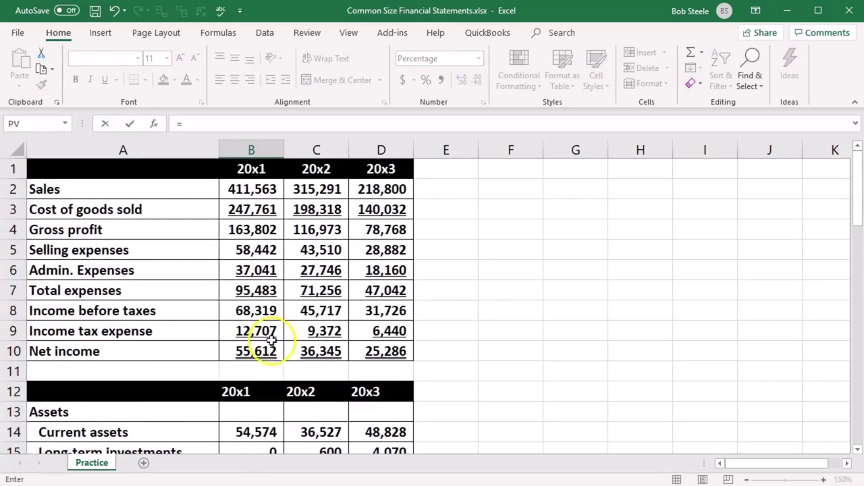
{"action": "left_click", "coordinate": [251, 230]}
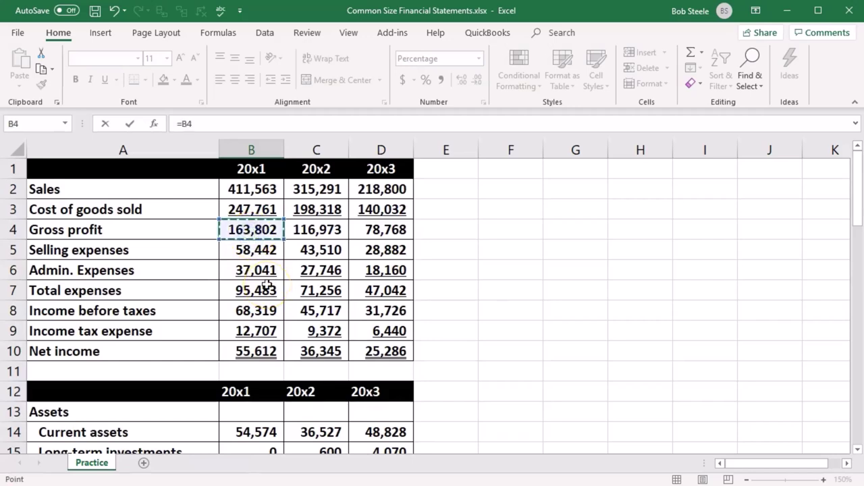
{"action": "type", "text": "/"}
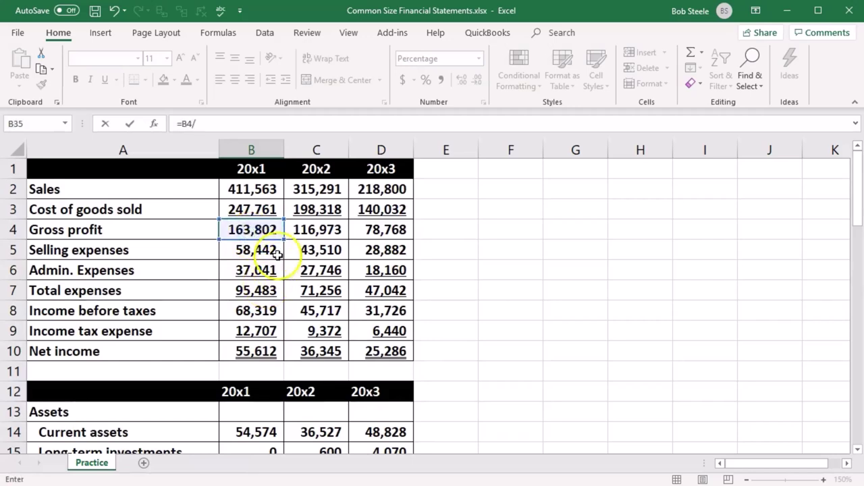
{"action": "left_click", "coordinate": [256, 193]}
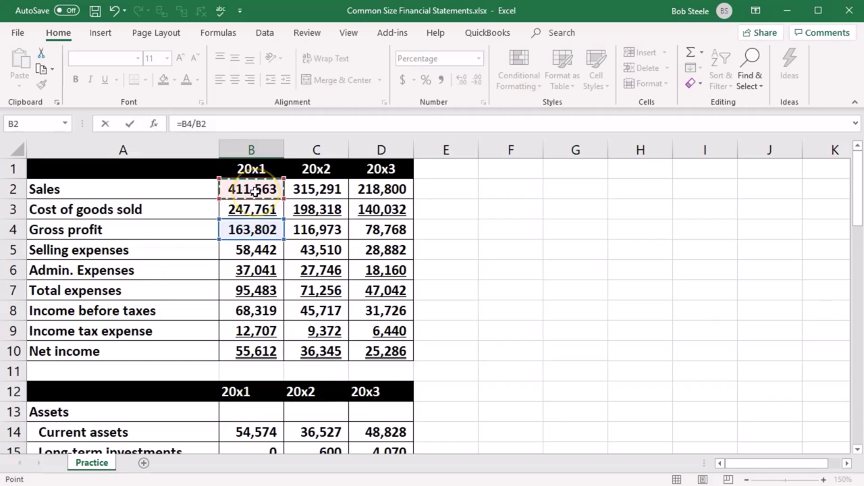
{"action": "key", "text": "Return"}
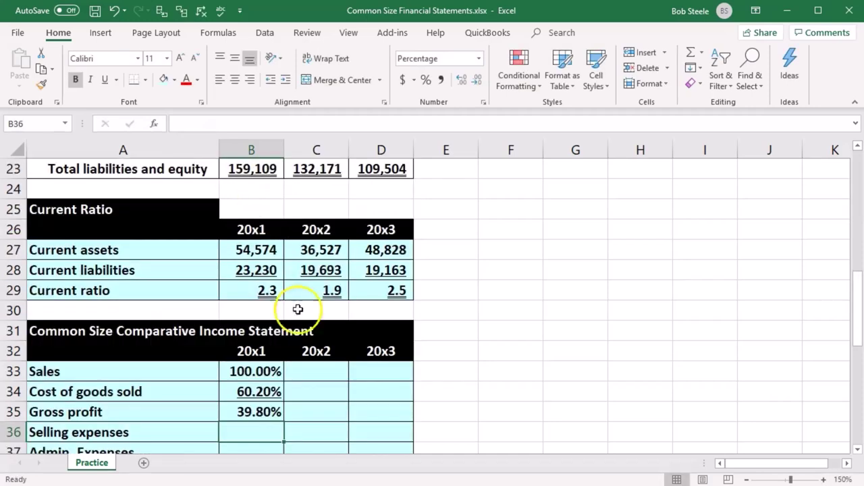
Calculate 20x1 Selling expenses as a percentage of sales in B36 with the formula =B5/B2.
{"action": "scroll", "coordinate": [313, 315], "scroll_direction": "down", "scroll_amount": 1}
{"action": "type", "text": "="}
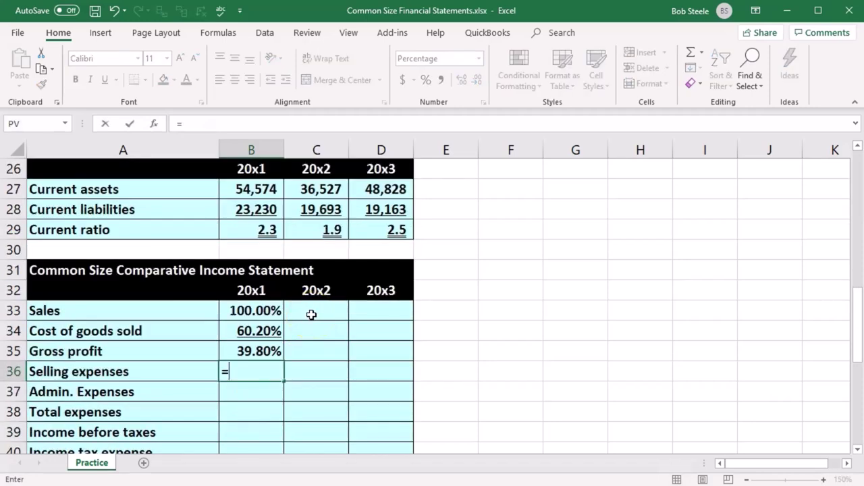
{"action": "scroll", "coordinate": [312, 315], "scroll_direction": "up", "scroll_amount": 8}
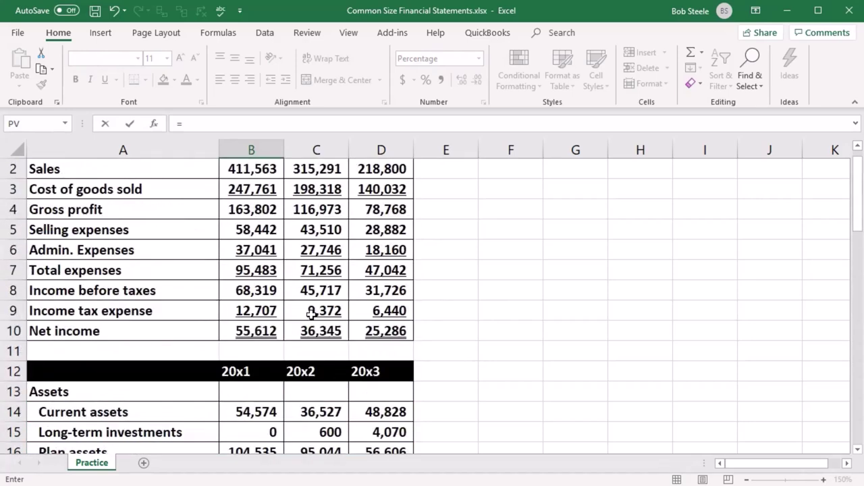
{"action": "left_click", "coordinate": [257, 230]}
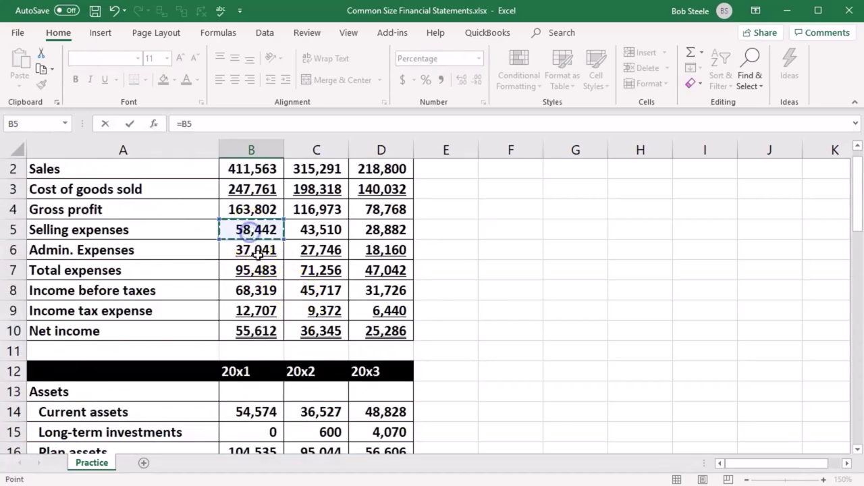
{"action": "type", "text": "/"}
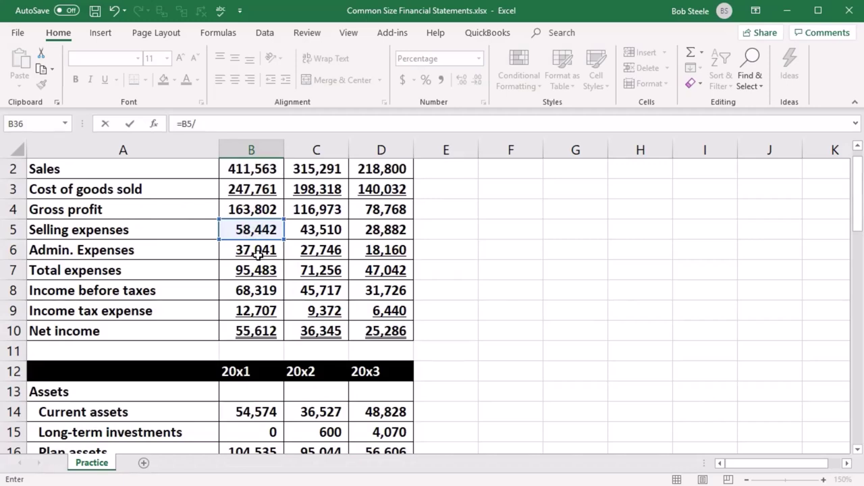
{"action": "left_click", "coordinate": [248, 170]}
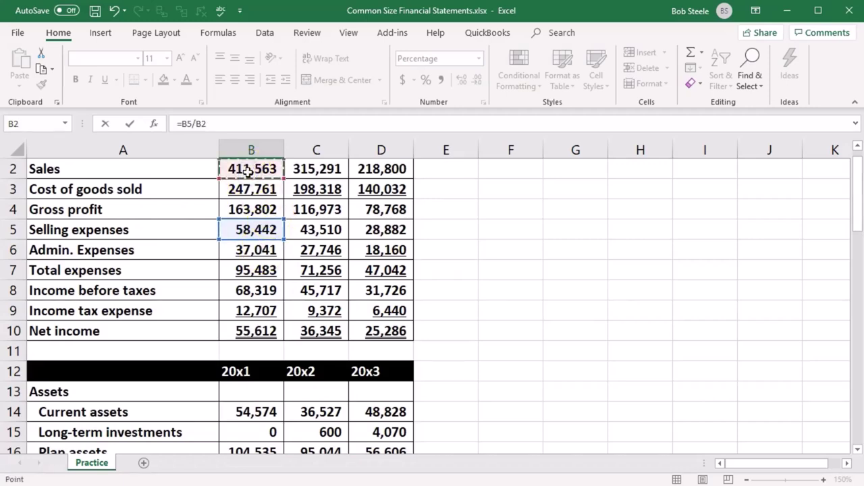
{"action": "key", "text": "Return"}
Calculate 20x1 Admin. Expenses as a percentage of sales in B37 with the formula =B6/B2.
{"action": "scroll", "coordinate": [318, 283], "scroll_direction": "down", "scroll_amount": 1}
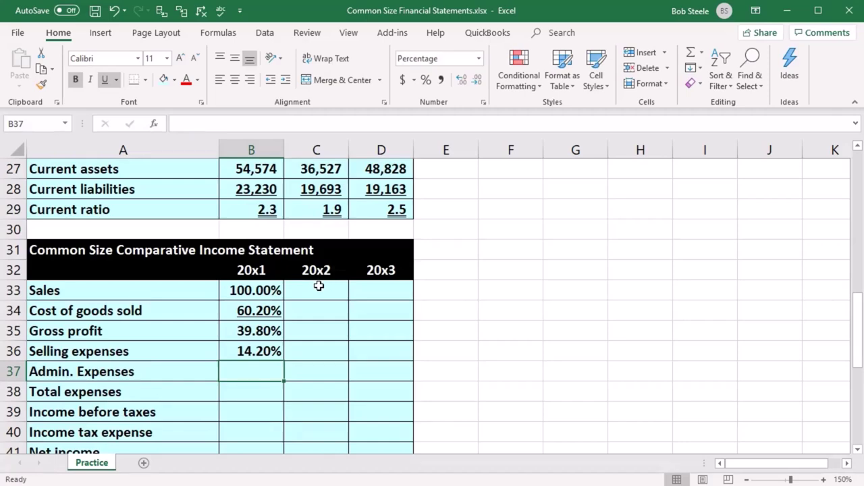
{"action": "type", "text": "="}
{"action": "scroll", "coordinate": [347, 353], "scroll_direction": "up", "scroll_amount": 5}
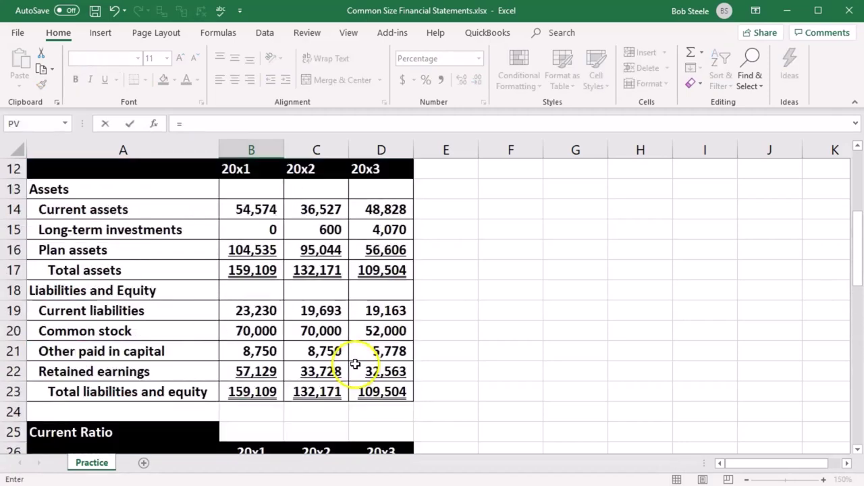
{"action": "scroll", "coordinate": [315, 341], "scroll_direction": "up", "scroll_amount": 3}
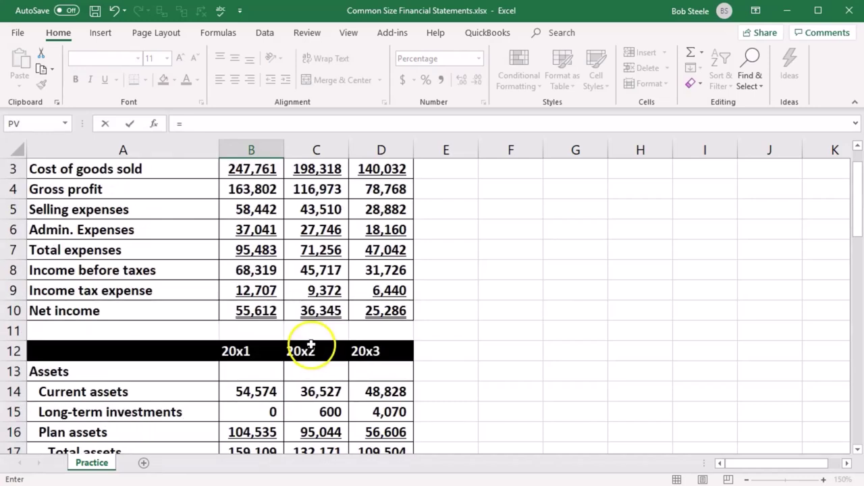
{"action": "left_click", "coordinate": [247, 230]}
{"action": "scroll", "coordinate": [280, 275], "scroll_direction": "up", "scroll_amount": 1}
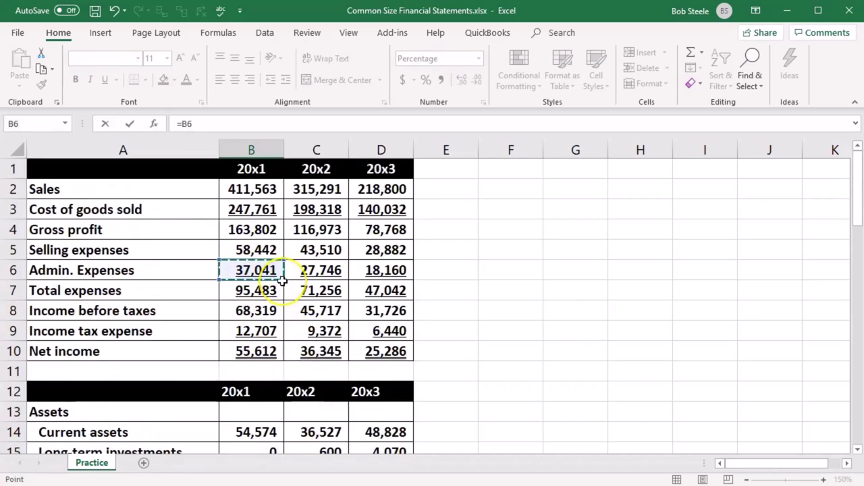
{"action": "type", "text": "/"}
{"action": "left_click", "coordinate": [248, 190]}
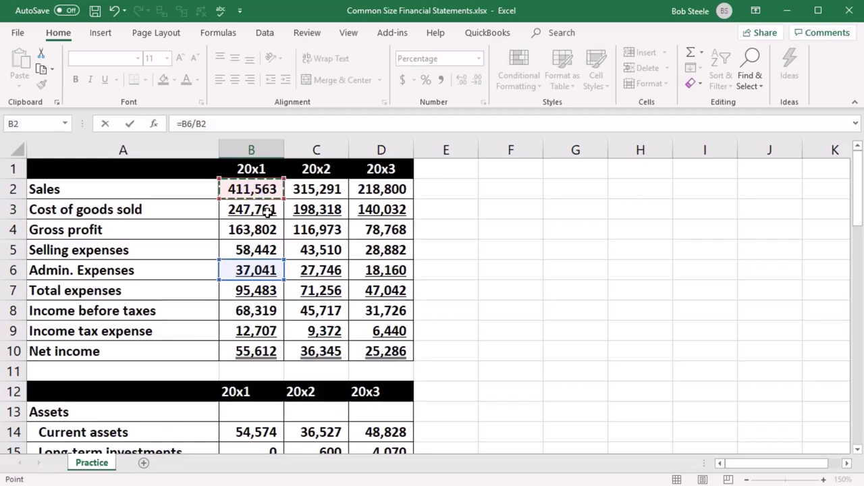
{"action": "key", "text": "Return"}
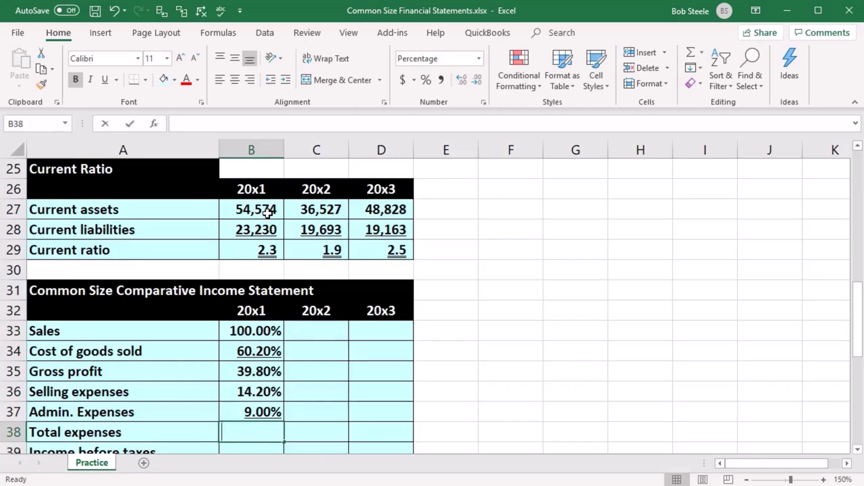
Calculate 20x1 Total expenses as a percentage of sales in B38 with the formula =B7/B2.
{"action": "type", "text": "="}
{"action": "scroll", "coordinate": [356, 288], "scroll_direction": "up", "scroll_amount": 5}
{"action": "scroll", "coordinate": [356, 288], "scroll_direction": "up", "scroll_amount": 3}
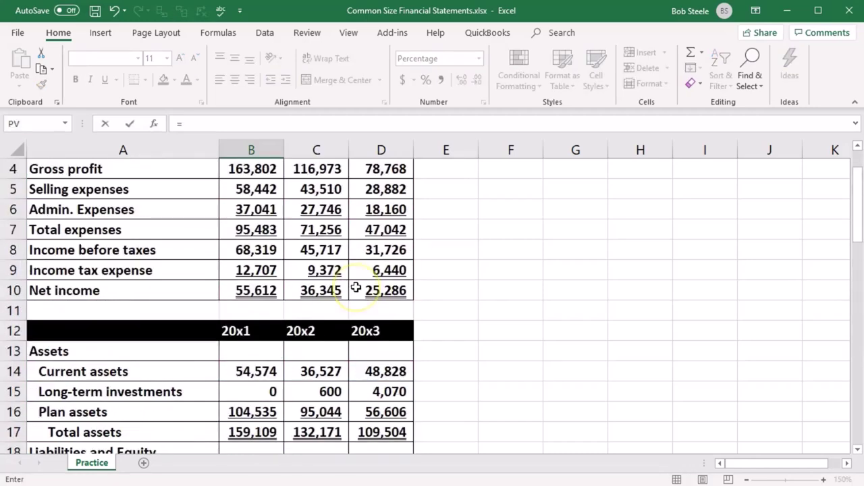
{"action": "left_click", "coordinate": [263, 291]}
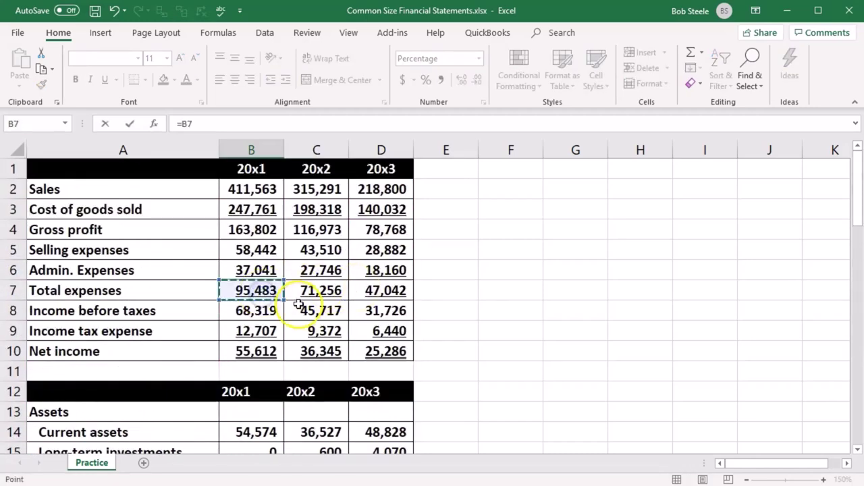
{"action": "type", "text": "/"}
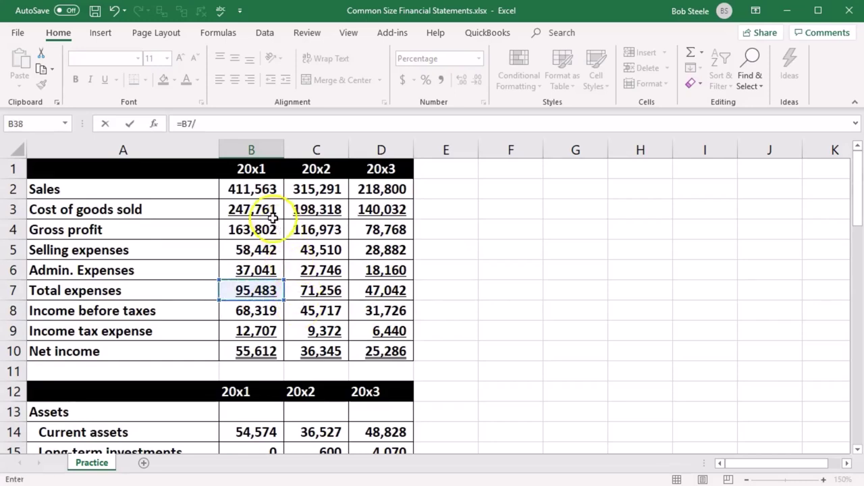
{"action": "left_click", "coordinate": [250, 189]}
{"action": "key", "text": "Return"}
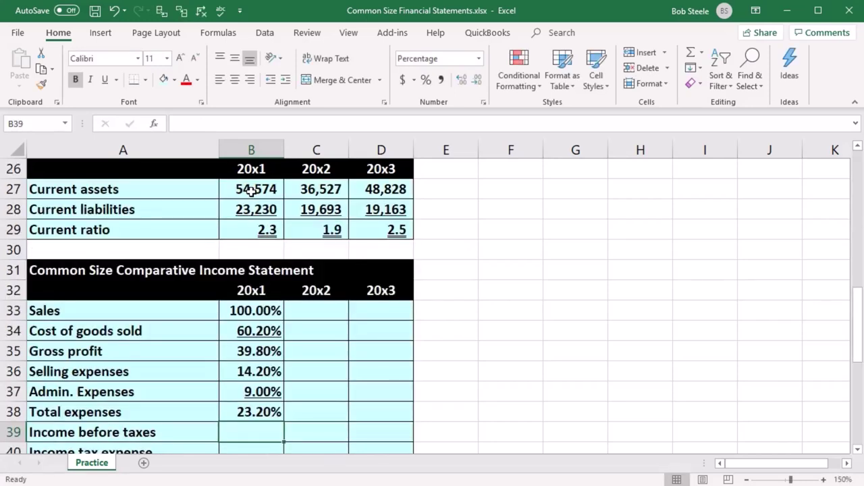
Calculate 20x1 Income before taxes as a percentage of sales in B39 with the formula =B8/B2.
{"action": "scroll", "coordinate": [381, 280], "scroll_direction": "down", "scroll_amount": 1}
{"action": "type", "text": "="}
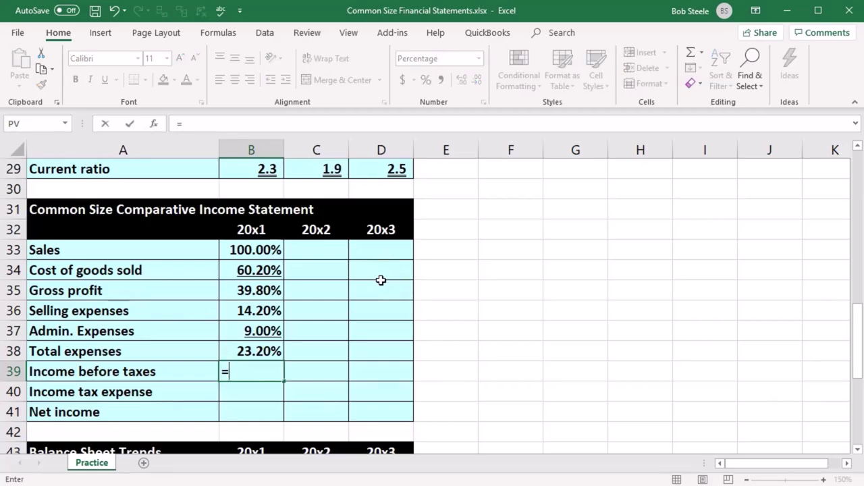
{"action": "scroll", "coordinate": [434, 338], "scroll_direction": "up", "scroll_amount": 1}
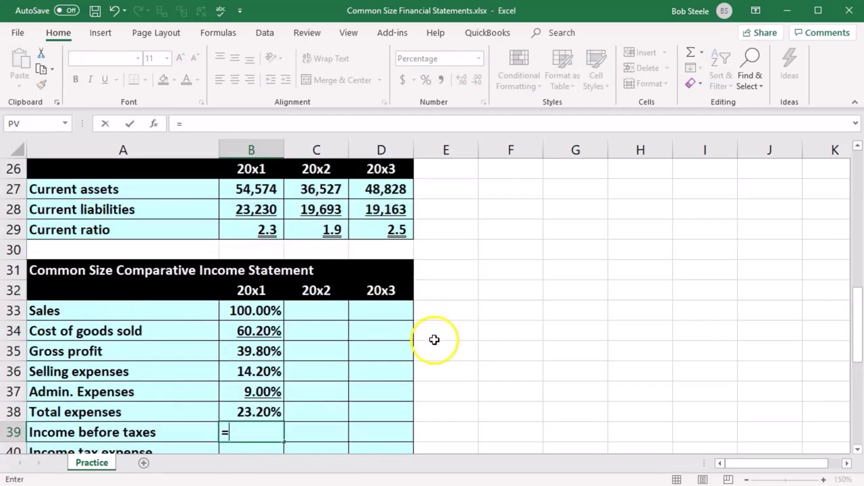
{"action": "scroll", "coordinate": [433, 344], "scroll_direction": "up", "scroll_amount": 8}
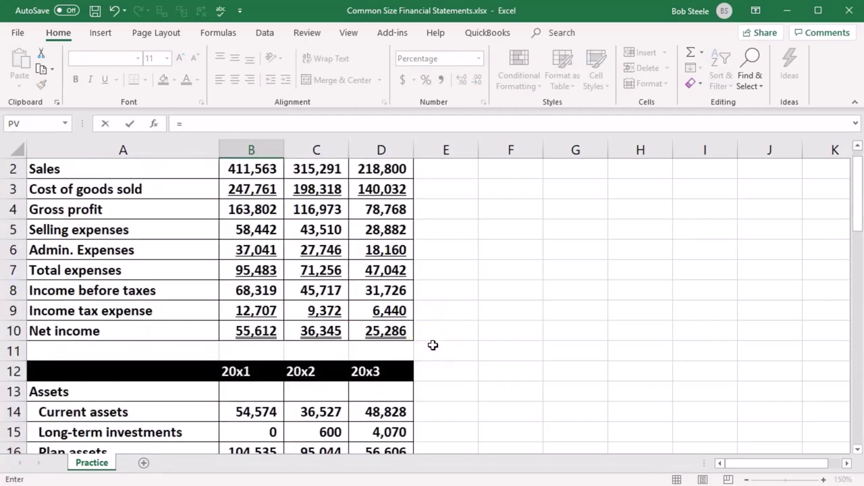
{"action": "left_click", "coordinate": [245, 310]}
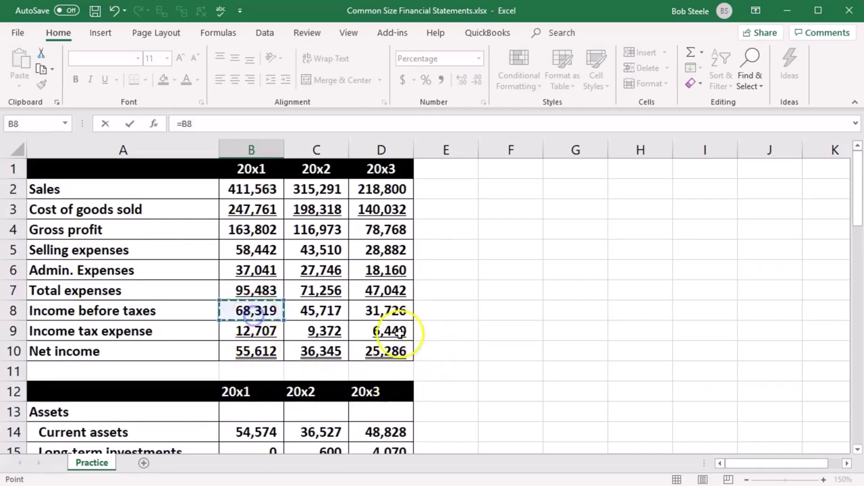
{"action": "type", "text": "/"}
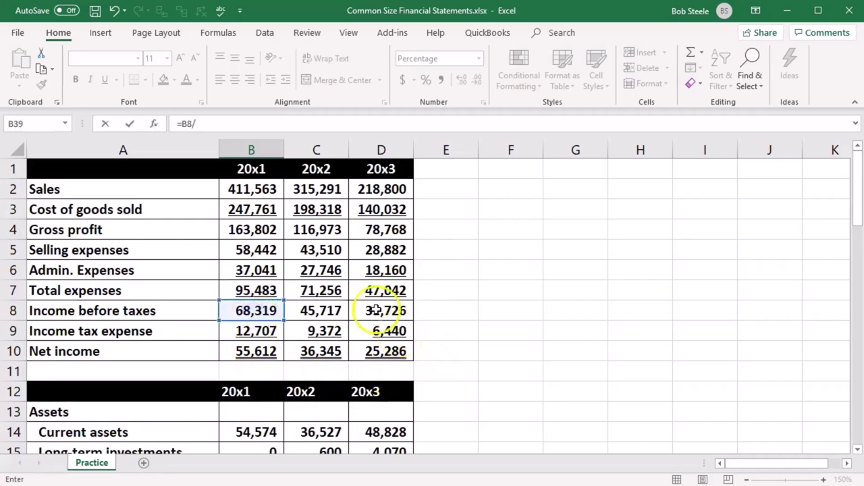
{"action": "left_click", "coordinate": [263, 192]}
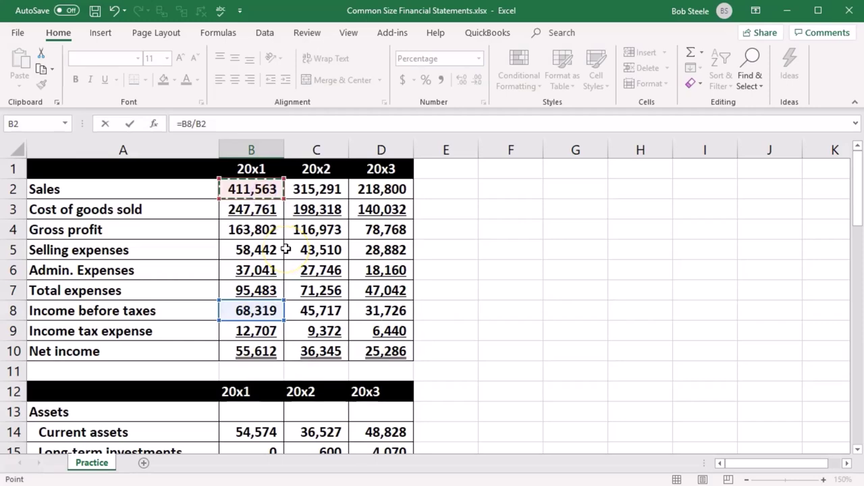
{"action": "key", "text": "Return"}
Calculate 20x1 Income tax expense as a percentage of sales in B40 with the formula =B9/B2.
{"action": "scroll", "coordinate": [286, 250], "scroll_direction": "down", "scroll_amount": 1}
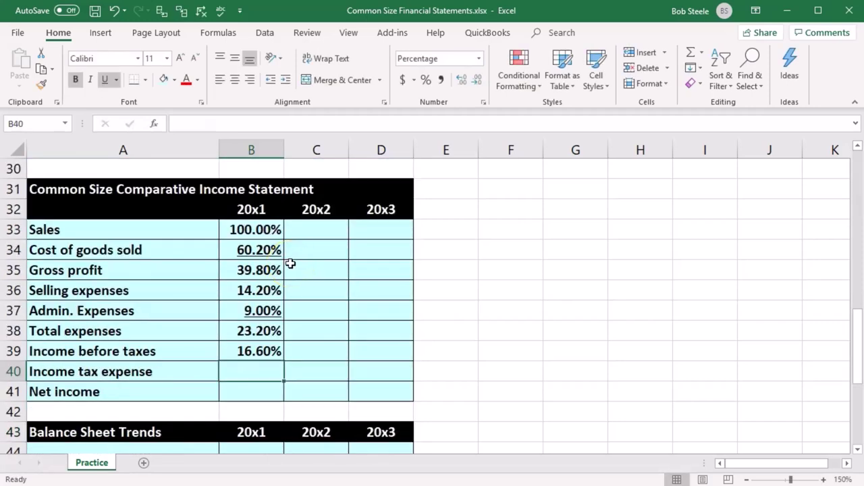
{"action": "type", "text": "="}
{"action": "scroll", "coordinate": [290, 264], "scroll_direction": "up", "scroll_amount": 10}
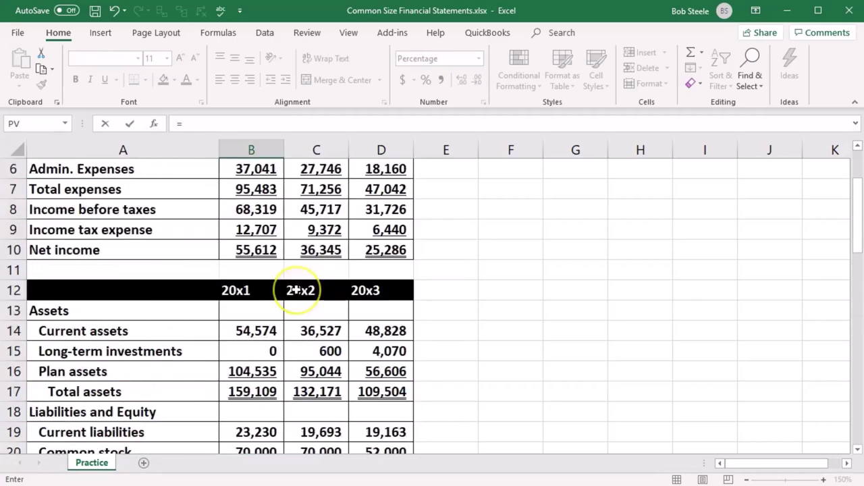
{"action": "left_click", "coordinate": [257, 331]}
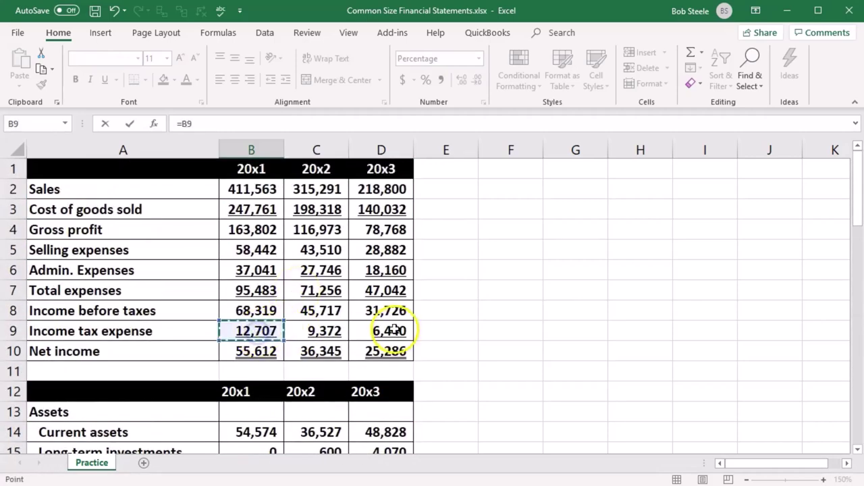
{"action": "type", "text": "/"}
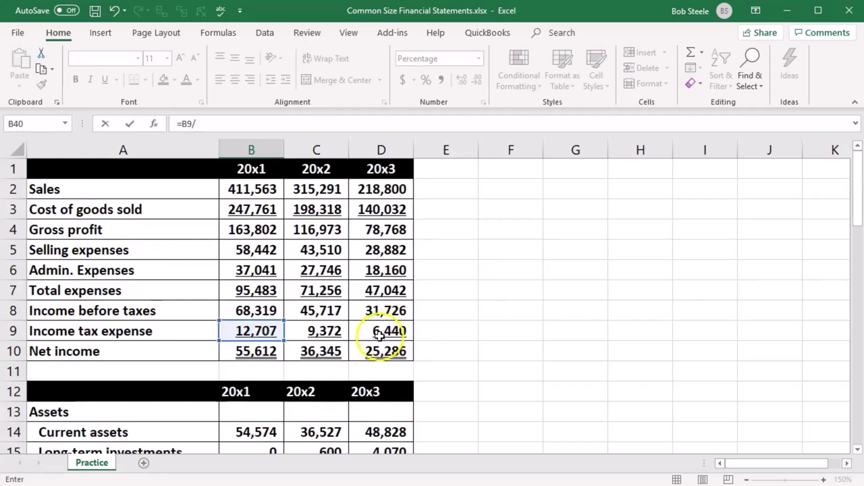
{"action": "left_click", "coordinate": [254, 190]}
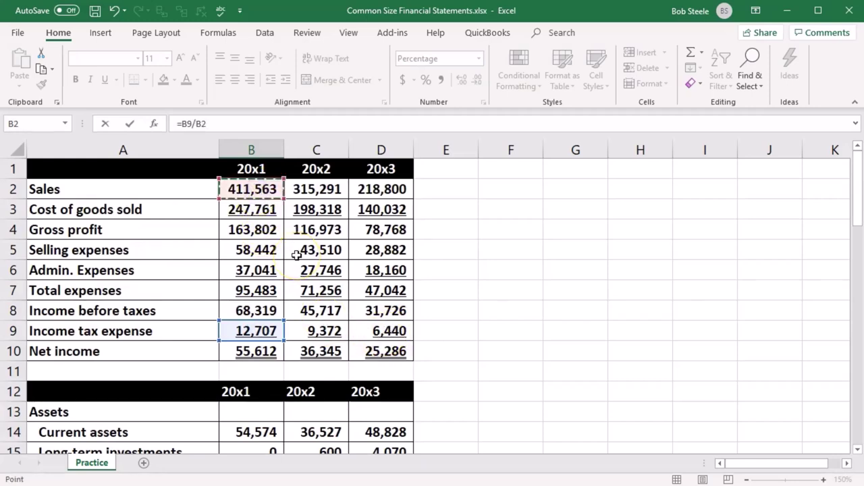
{"action": "key", "text": "Return"}
Calculate 20x1 Net income as a percentage of sales in B41 with the formula =B10/B2.
{"action": "scroll", "coordinate": [296, 253], "scroll_direction": "down", "scroll_amount": 1}
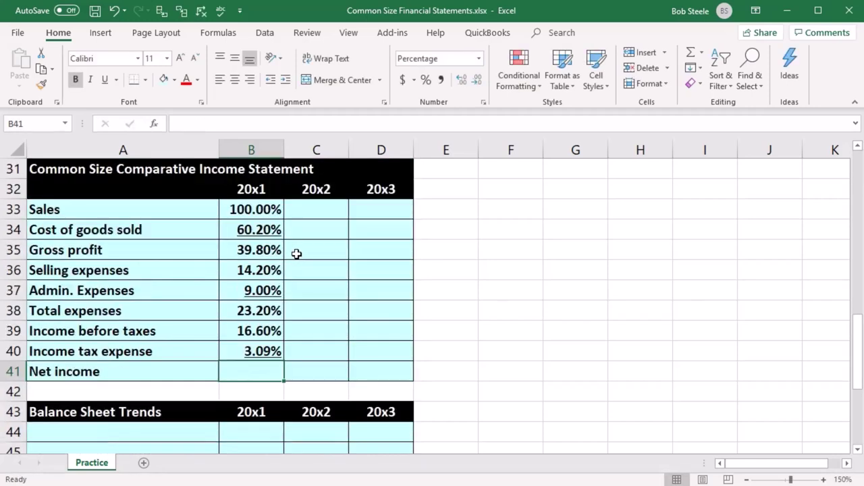
{"action": "type", "text": "="}
{"action": "scroll", "coordinate": [297, 254], "scroll_direction": "up", "scroll_amount": 7}
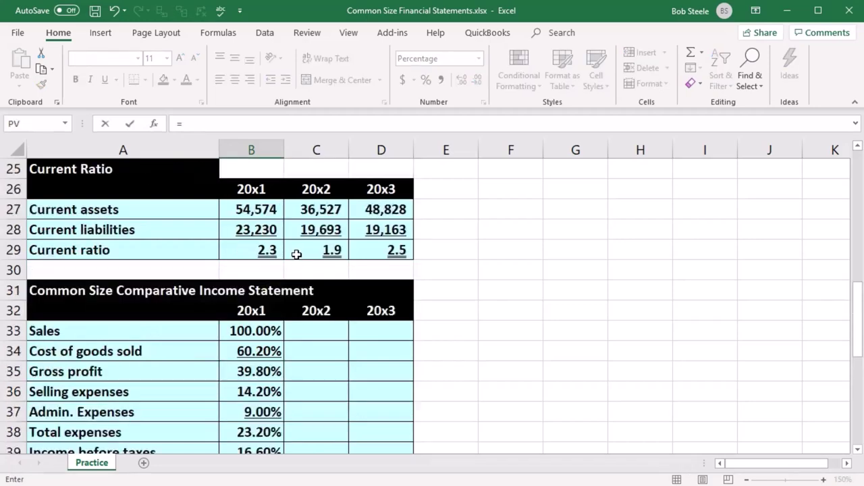
{"action": "scroll", "coordinate": [296, 254], "scroll_direction": "up", "scroll_amount": 3}
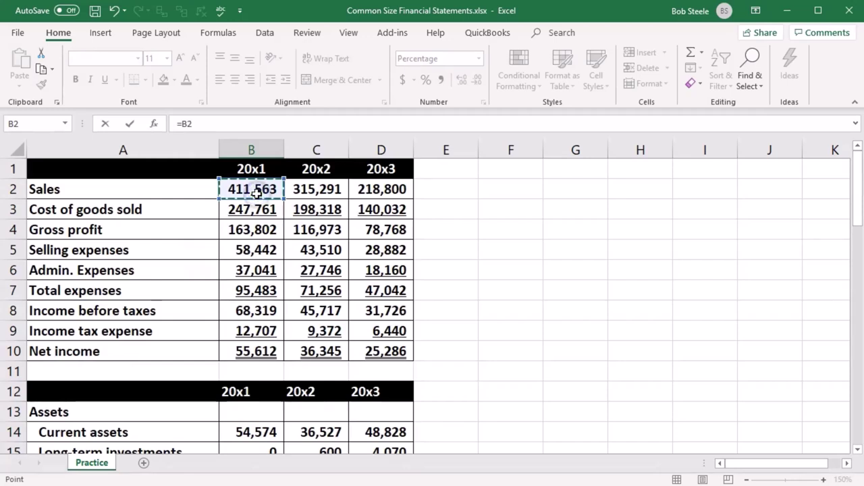
{"action": "left_click", "coordinate": [250, 353]}
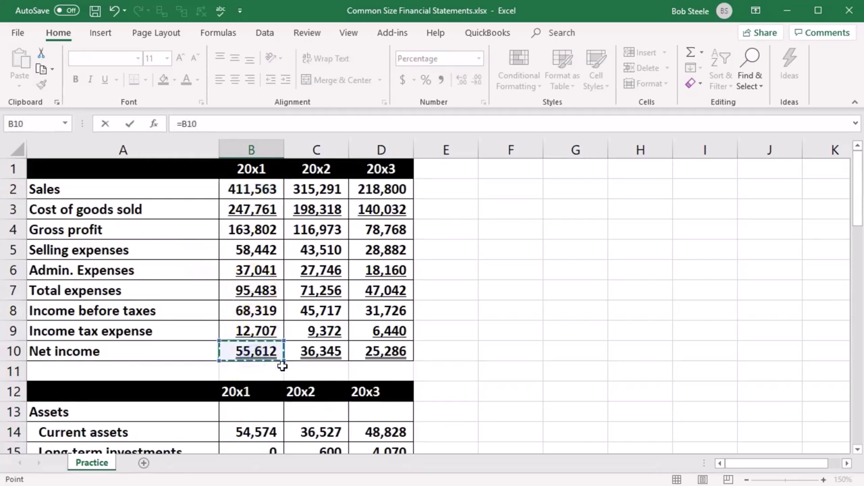
{"action": "type", "text": "/"}
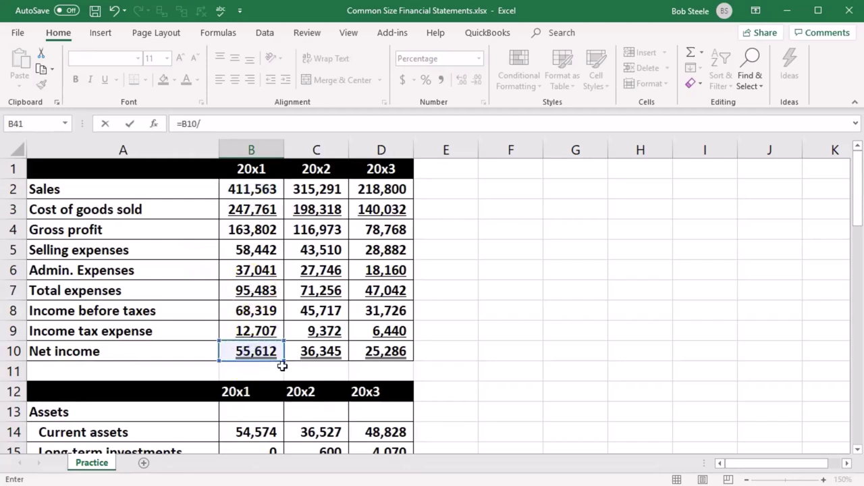
{"action": "left_click", "coordinate": [252, 191]}
{"action": "key", "text": "Return"}
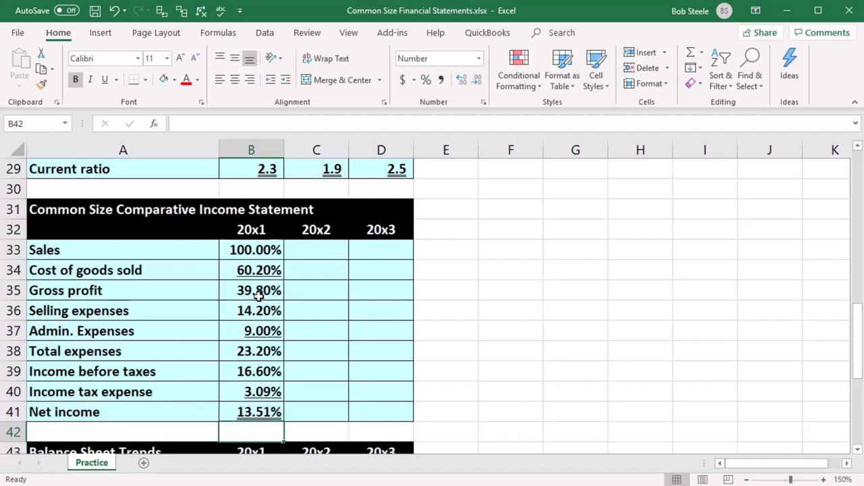
Clear the 20x1 percentage formulas from Cost of goods sold through Net income in B34:B41.
{"action": "left_click_drag", "start_coordinate": [253, 271], "coordinate": [237, 403]}
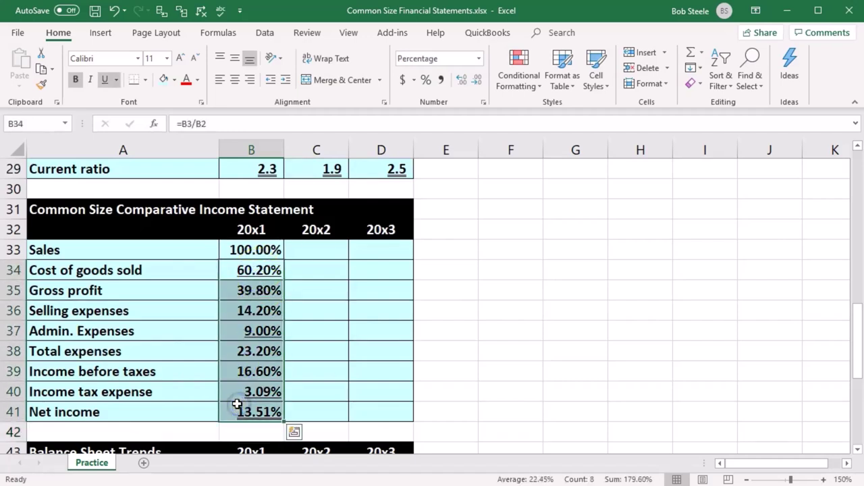
{"action": "key", "text": "Delete"}
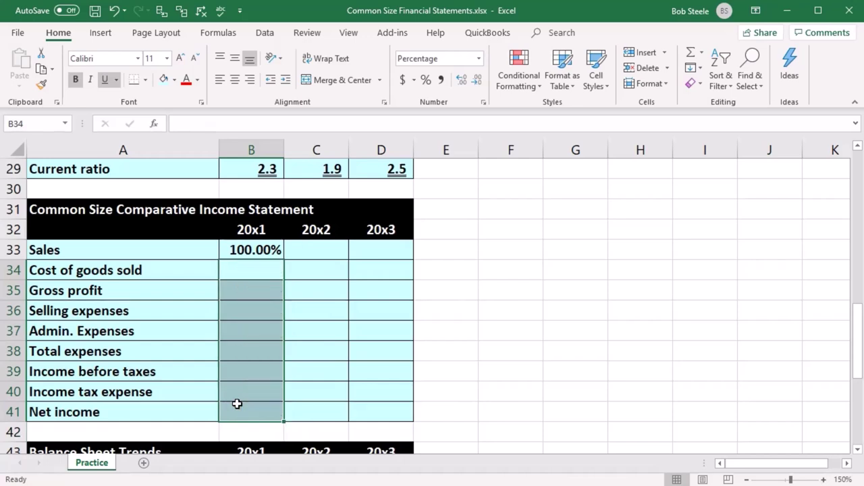
Try to fill the Sales formula from B33 down to Cost of goods sold in B34 and check the copy's cell references.
{"action": "left_click", "coordinate": [258, 251]}
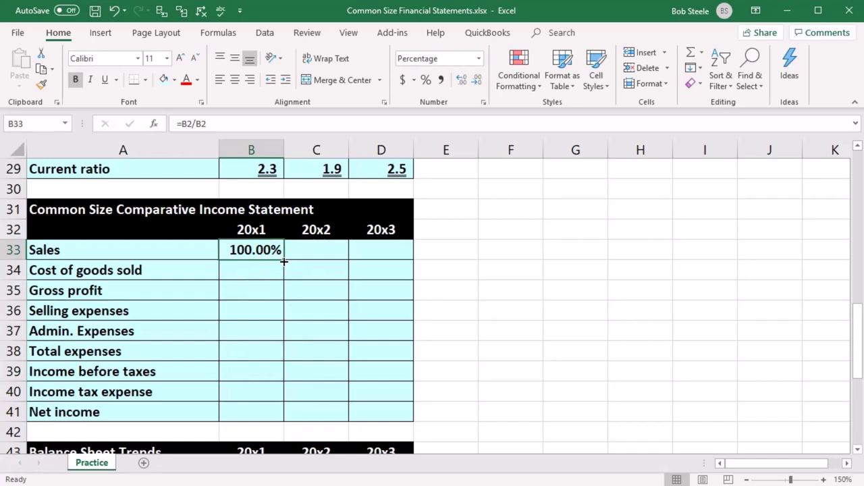
{"action": "left_click_drag", "start_coordinate": [284, 261], "coordinate": [284, 277]}
{"action": "left_click", "coordinate": [250, 272]}
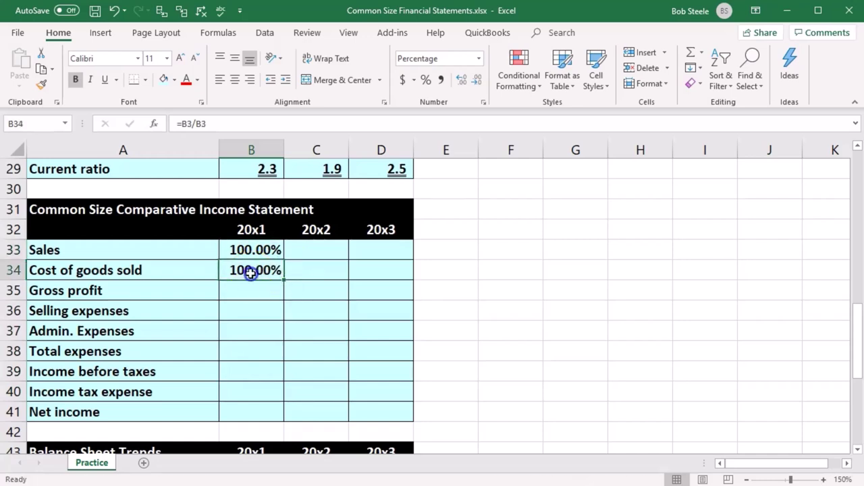
{"action": "double_click", "coordinate": [250, 273]}
{"action": "scroll", "coordinate": [266, 317], "scroll_direction": "up", "scroll_amount": 9}
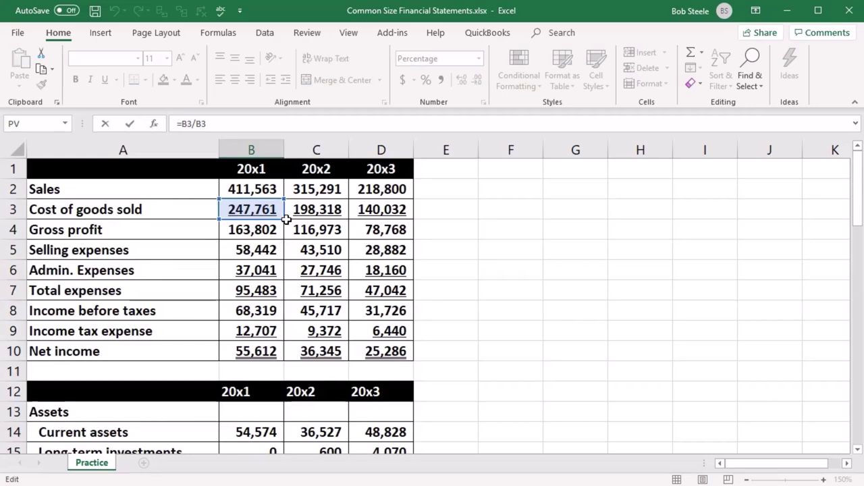
{"action": "key", "text": "Return"}
Clear the copied Cost of goods sold formula from B34.
{"action": "scroll", "coordinate": [286, 218], "scroll_direction": "down", "scroll_amount": 2}
{"action": "left_click", "coordinate": [250, 290]}
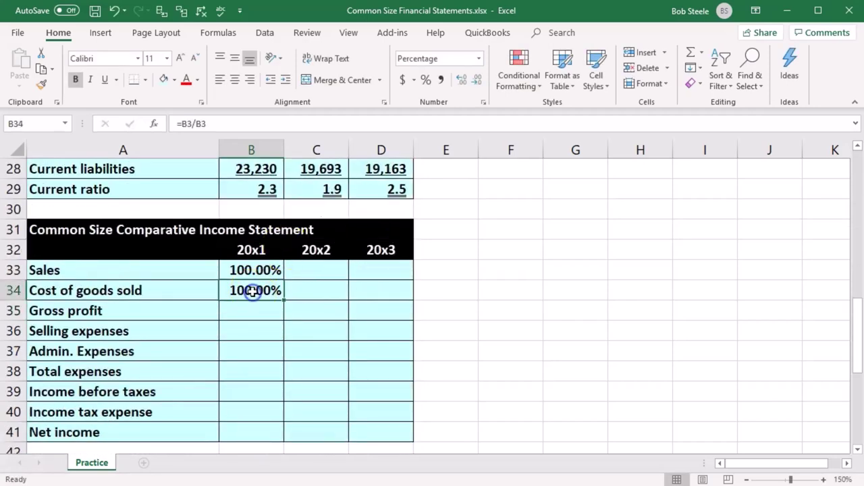
{"action": "key", "text": "Delete"}
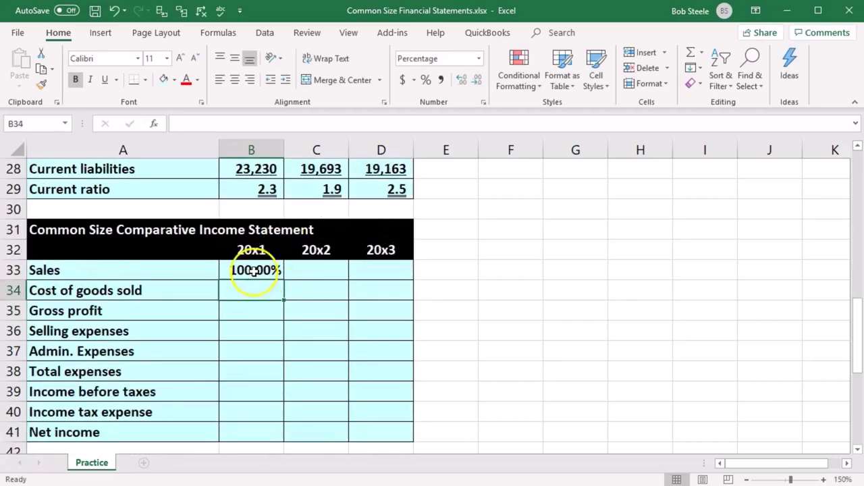
Make the divisor in the 20x1 Sales formula in B33 an absolute reference, giving =B2/$B$2.
{"action": "double_click", "coordinate": [250, 270]}
{"action": "scroll", "coordinate": [278, 325], "scroll_direction": "up", "scroll_amount": 8}
{"action": "scroll", "coordinate": [278, 327], "scroll_direction": "up", "scroll_amount": 1}
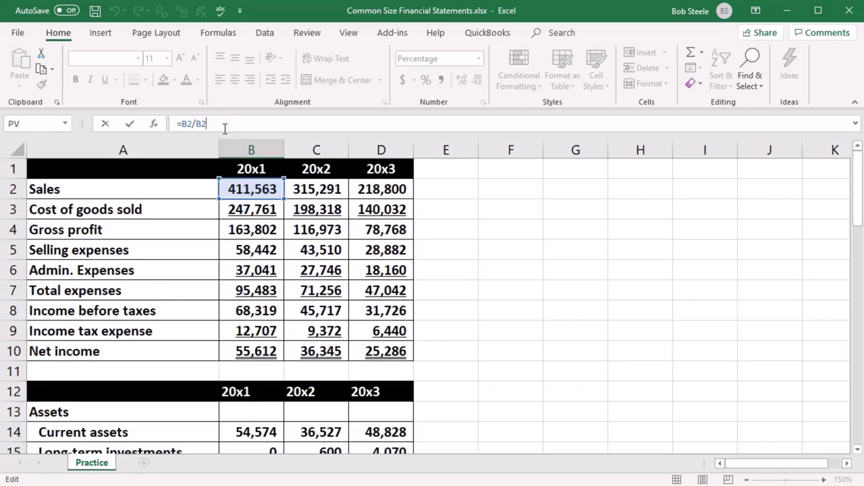
{"action": "left_click", "coordinate": [192, 140]}
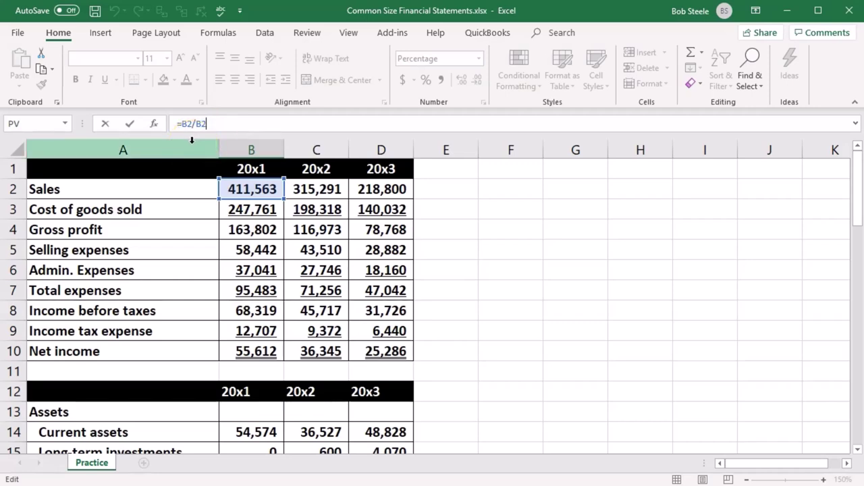
{"action": "scroll", "coordinate": [317, 364], "scroll_direction": "down", "scroll_amount": 8}
{"action": "left_click", "coordinate": [260, 331]}
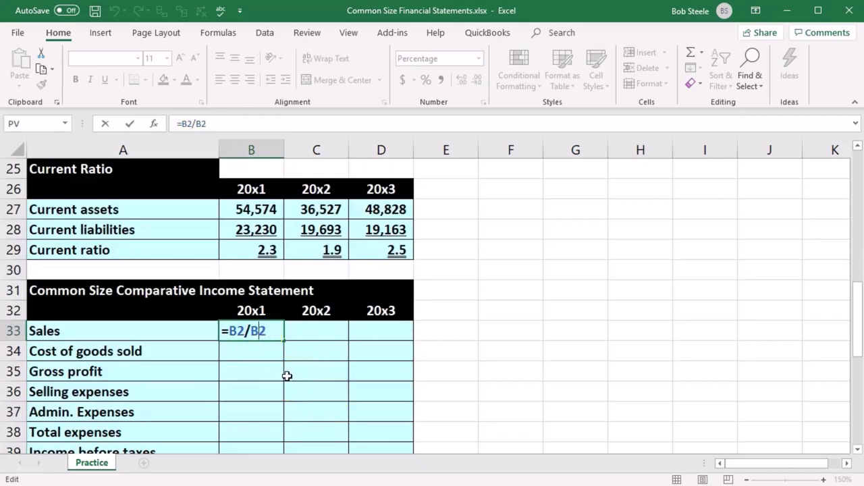
{"action": "key", "text": "F4"}
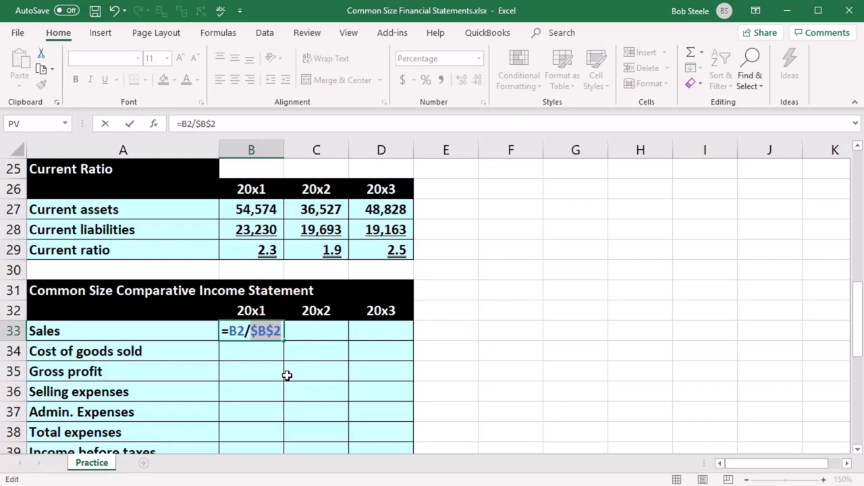
{"action": "key", "text": "Return"}
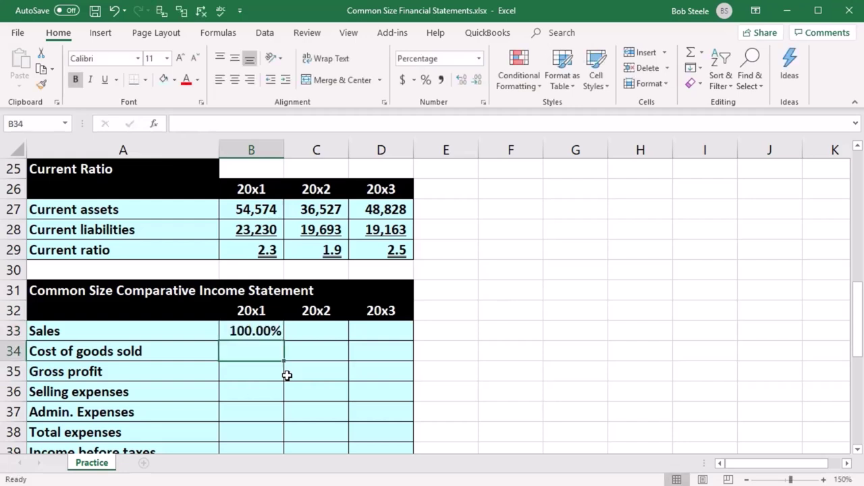
Fill the Sales formula from B33 down to Cost of goods sold in B34 and check the copy's cell references.
{"action": "left_click", "coordinate": [279, 331]}
{"action": "left_click_drag", "start_coordinate": [285, 342], "coordinate": [284, 353]}
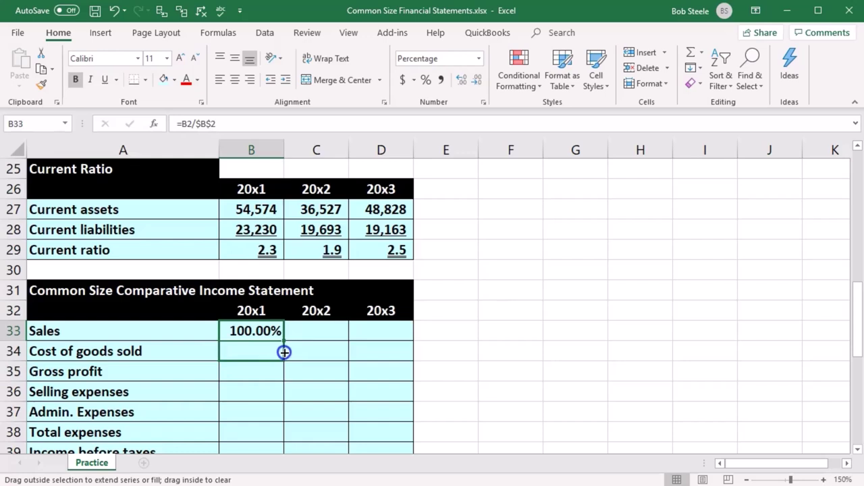
{"action": "left_click_drag", "start_coordinate": [284, 353], "coordinate": [284, 352]}
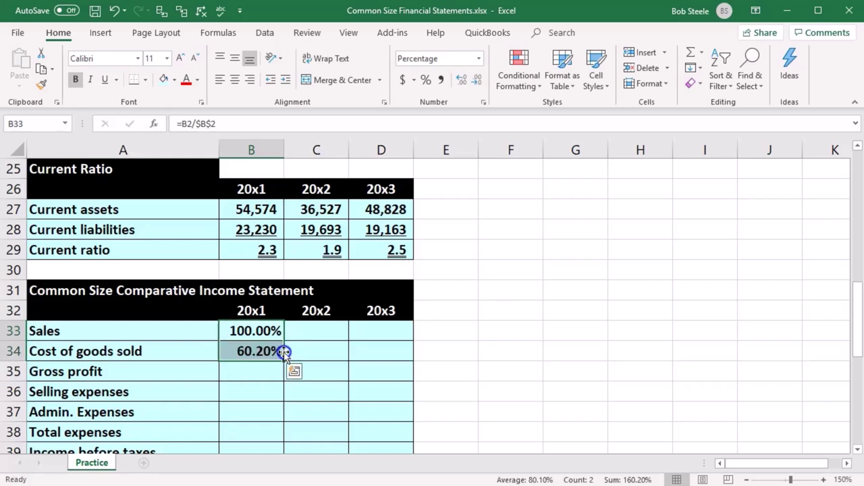
{"action": "double_click", "coordinate": [256, 350]}
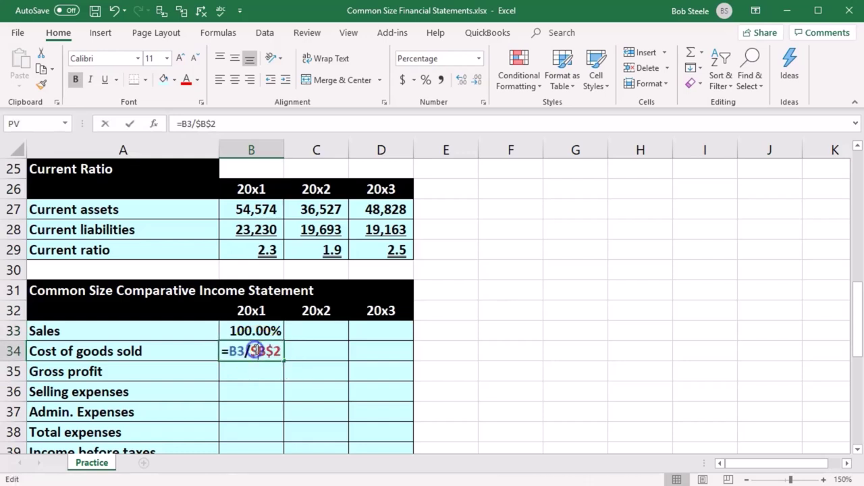
{"action": "scroll", "coordinate": [291, 376], "scroll_direction": "up", "scroll_amount": 7}
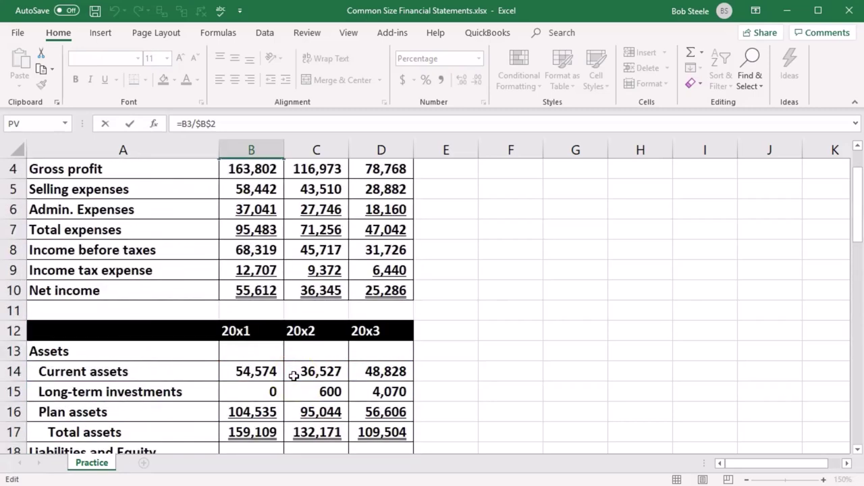
{"action": "scroll", "coordinate": [293, 377], "scroll_direction": "up", "scroll_amount": 1}
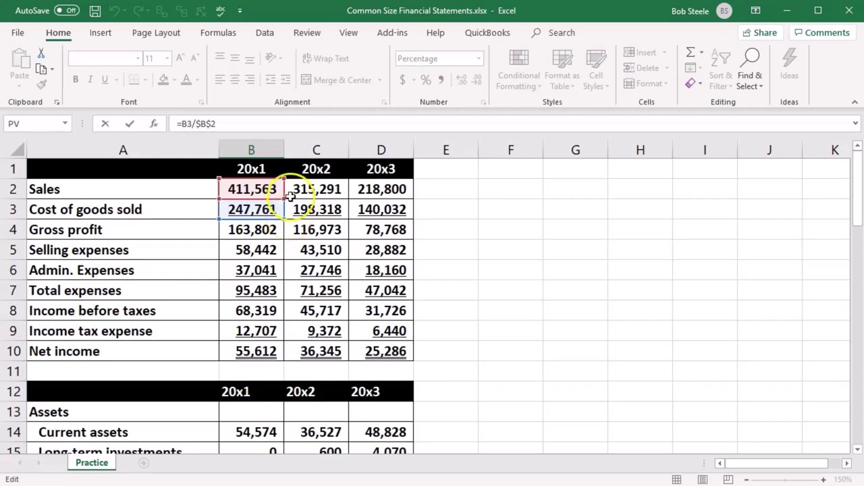
{"action": "key", "text": "Return"}
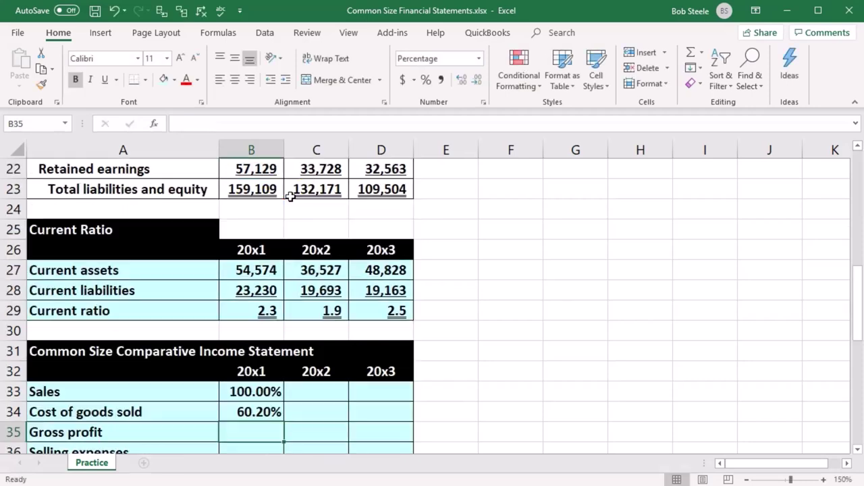
Fill the formula from B34 down to Net income in B41 and check the Income tax expense copy's cell references.
{"action": "scroll", "coordinate": [319, 311], "scroll_direction": "down", "scroll_amount": 2}
{"action": "left_click", "coordinate": [268, 289]}
{"action": "scroll", "coordinate": [297, 311], "scroll_direction": "down", "scroll_amount": 1}
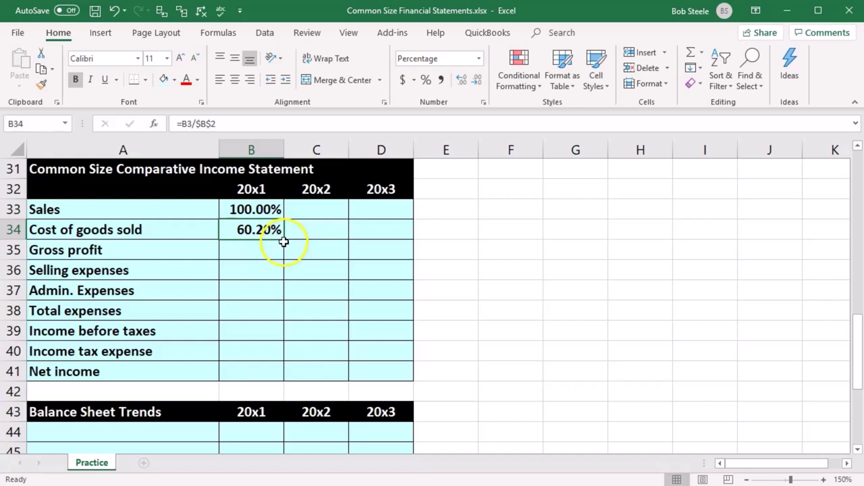
{"action": "left_click_drag", "start_coordinate": [285, 238], "coordinate": [283, 378]}
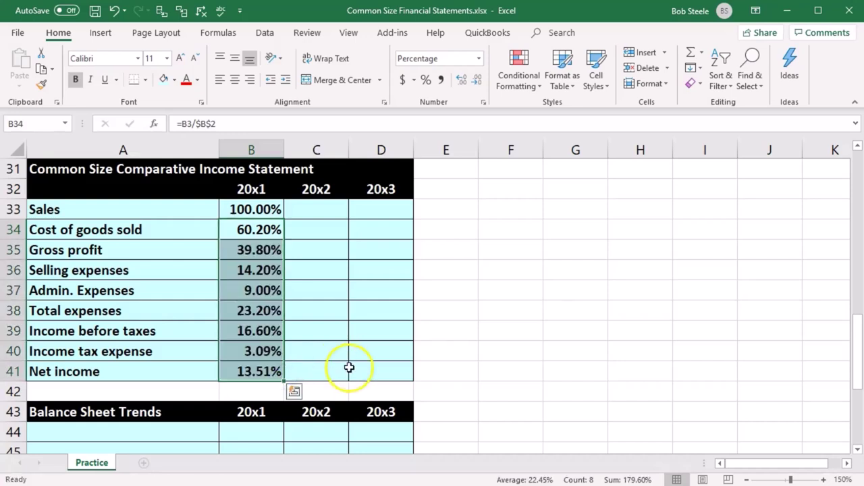
{"action": "double_click", "coordinate": [260, 350]}
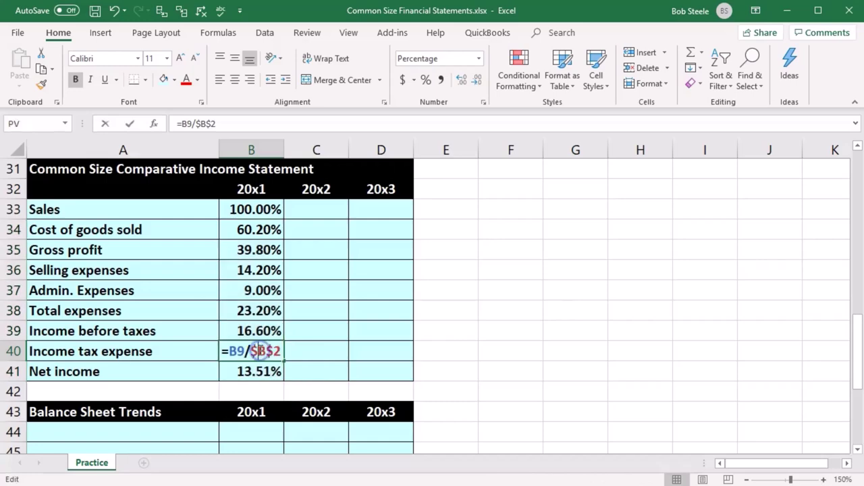
{"action": "scroll", "coordinate": [339, 358], "scroll_direction": "up", "scroll_amount": 10}
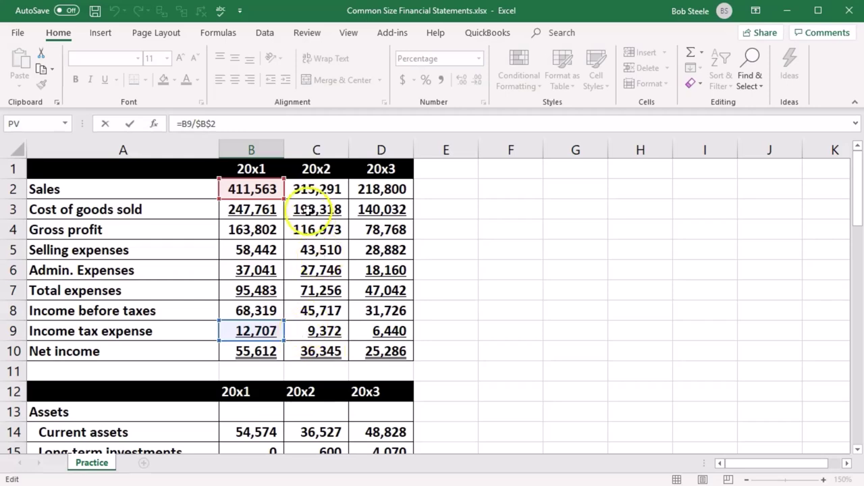
{"action": "key", "text": "Return"}
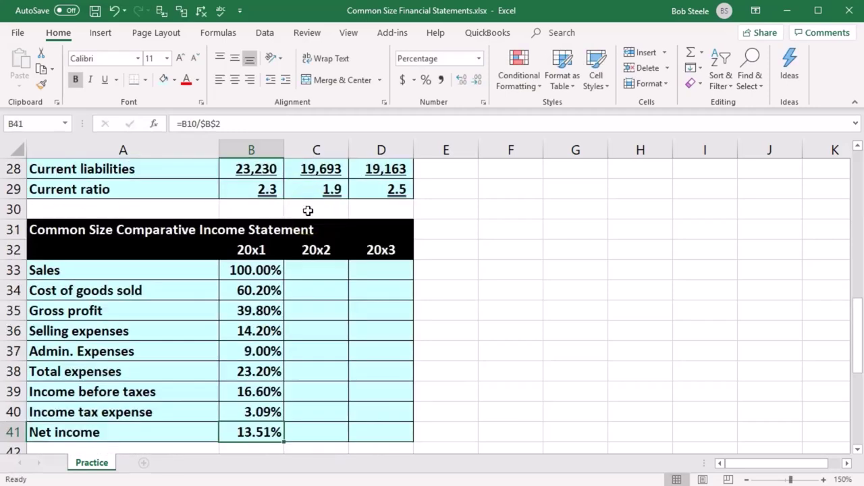
Calculate 20x2 Sales as a percentage of sales in C33 with the formula =C2/C2.
{"action": "left_click", "coordinate": [281, 270]}
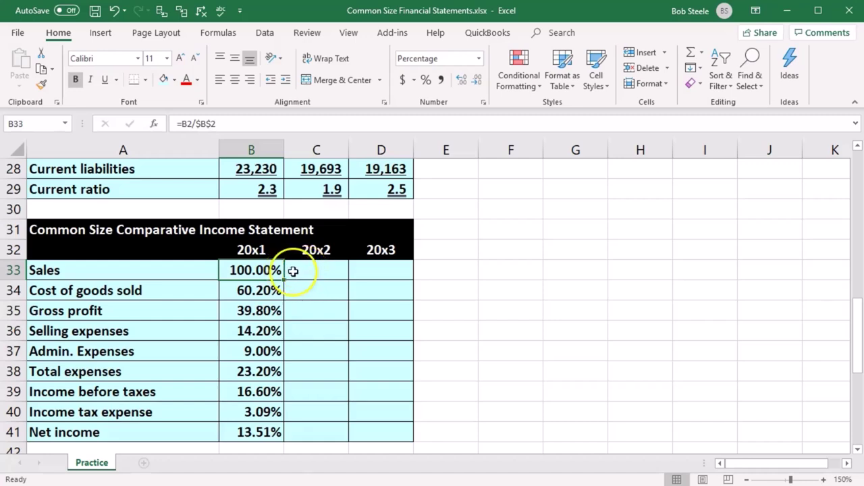
{"action": "left_click", "coordinate": [310, 272]}
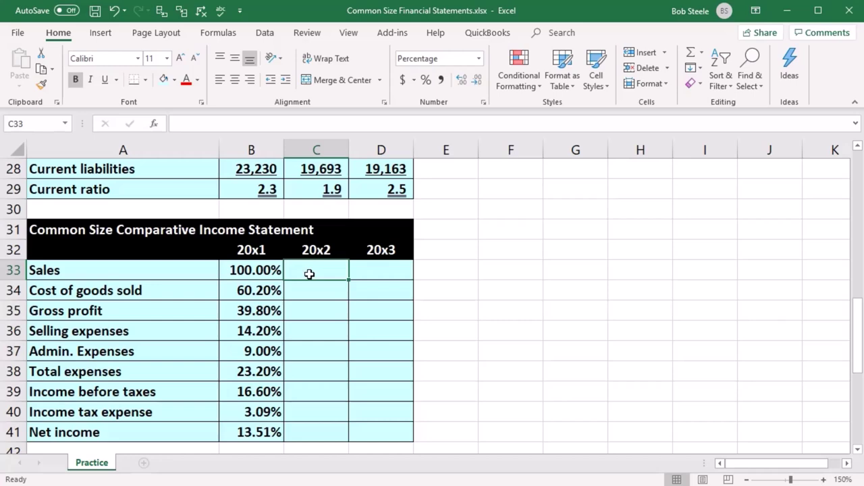
{"action": "type", "text": "="}
{"action": "scroll", "coordinate": [320, 329], "scroll_direction": "up", "scroll_amount": 9}
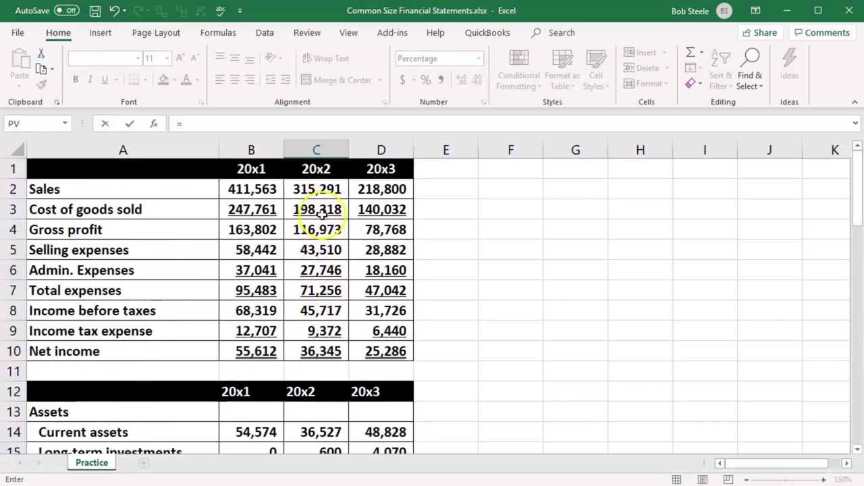
{"action": "left_click", "coordinate": [318, 190]}
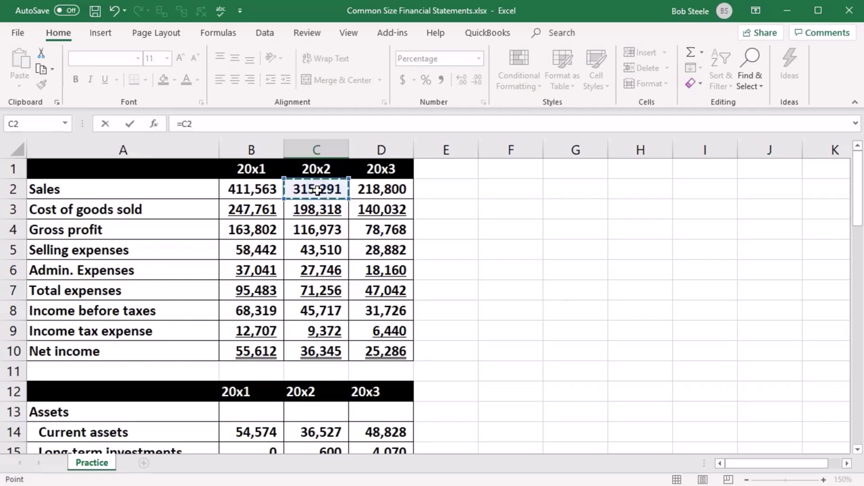
{"action": "type", "text": "/"}
{"action": "left_click", "coordinate": [317, 190]}
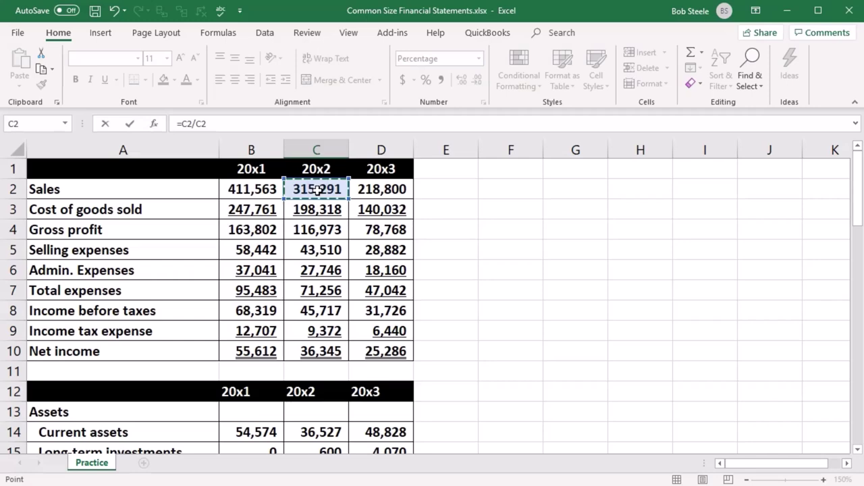
{"action": "key", "text": "Return"}
Calculate 20x2 Cost of goods sold as a percentage of sales in C34 with the formula =C3/C2.
{"action": "scroll", "coordinate": [401, 332], "scroll_direction": "down", "scroll_amount": 2}
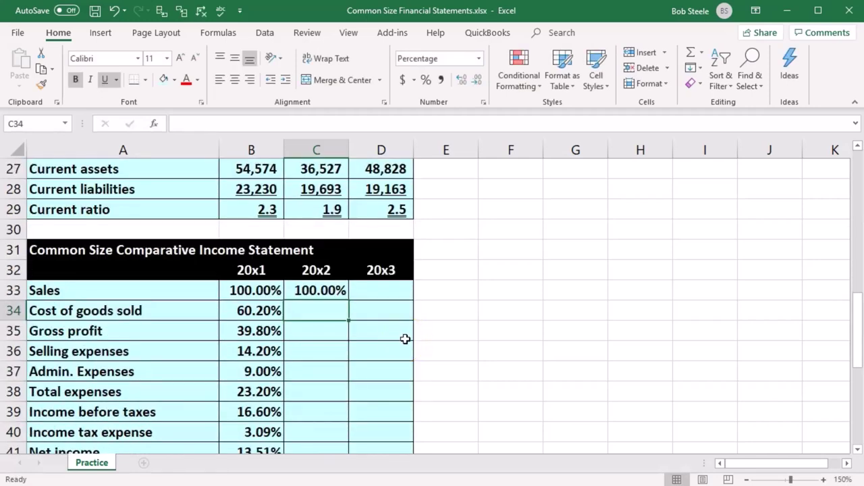
{"action": "type", "text": "="}
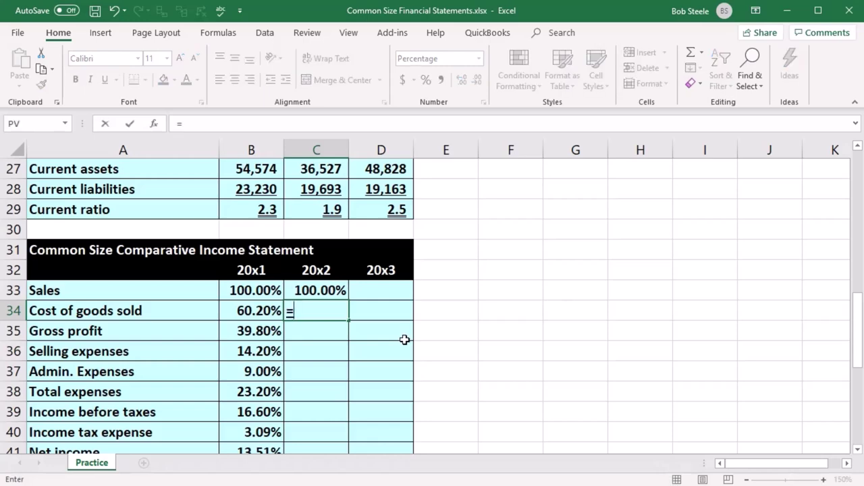
{"action": "scroll", "coordinate": [401, 341], "scroll_direction": "up", "scroll_amount": 9}
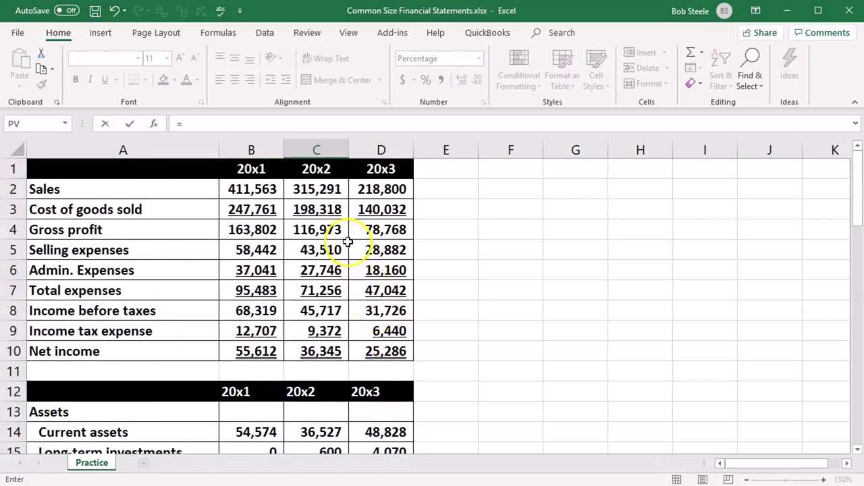
{"action": "left_click", "coordinate": [317, 210]}
{"action": "type", "text": "/"}
{"action": "left_click", "coordinate": [317, 188]}
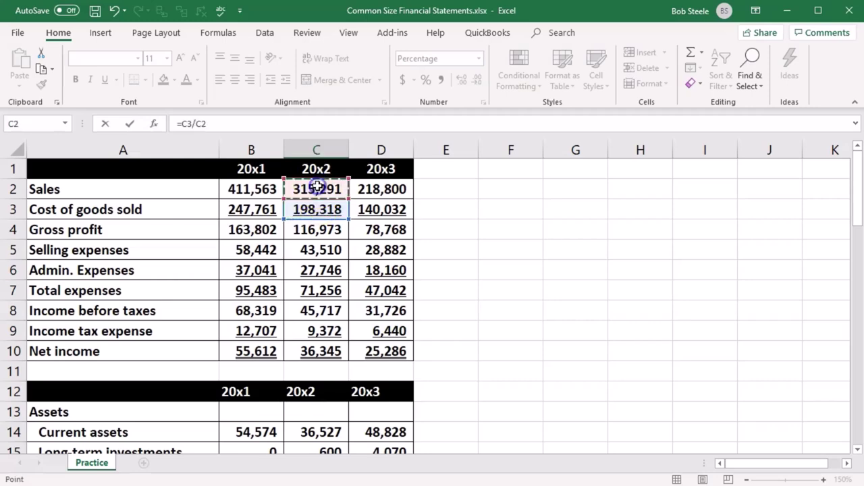
{"action": "key", "text": "Return"}
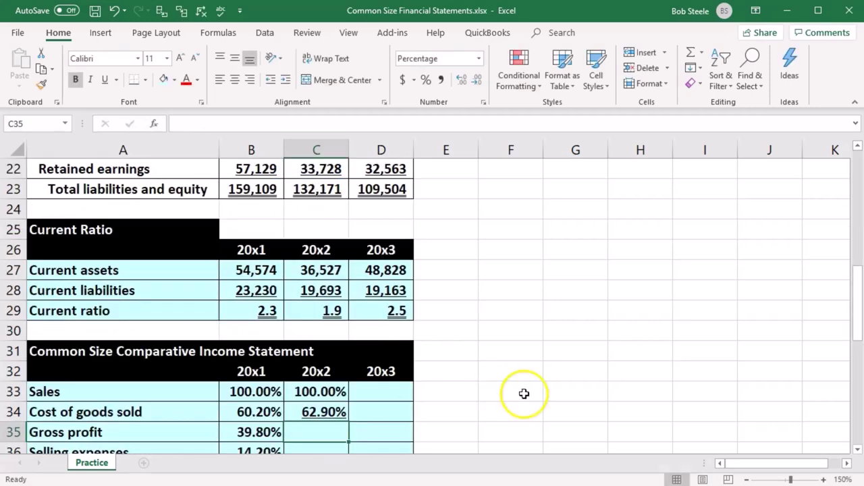
Remove the underline from the 20x2 Cost of goods sold percentage in C34.
{"action": "scroll", "coordinate": [520, 394], "scroll_direction": "down", "scroll_amount": 2}
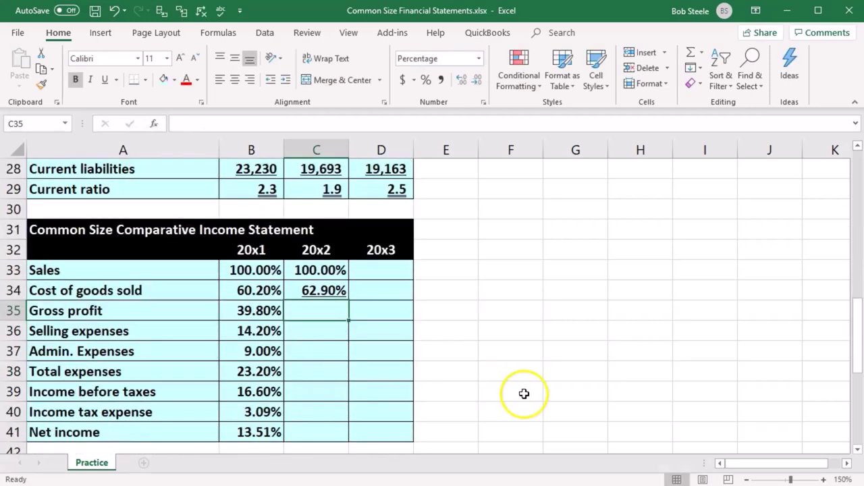
{"action": "left_click", "coordinate": [330, 290]}
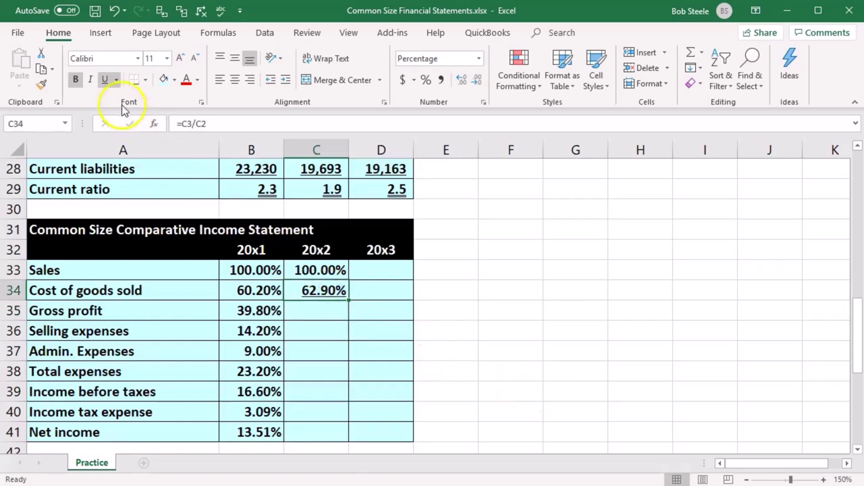
{"action": "left_click", "coordinate": [105, 80]}
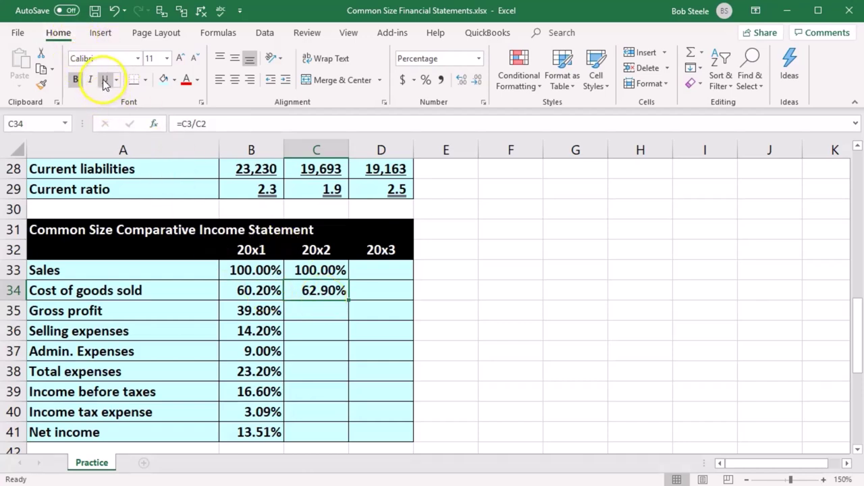
Try to fill the 20x2 Cost of goods sold formula from C34 down to Gross profit in C35 and check its references.
{"action": "left_click_drag", "start_coordinate": [348, 300], "coordinate": [348, 318]}
{"action": "double_click", "coordinate": [328, 307]}
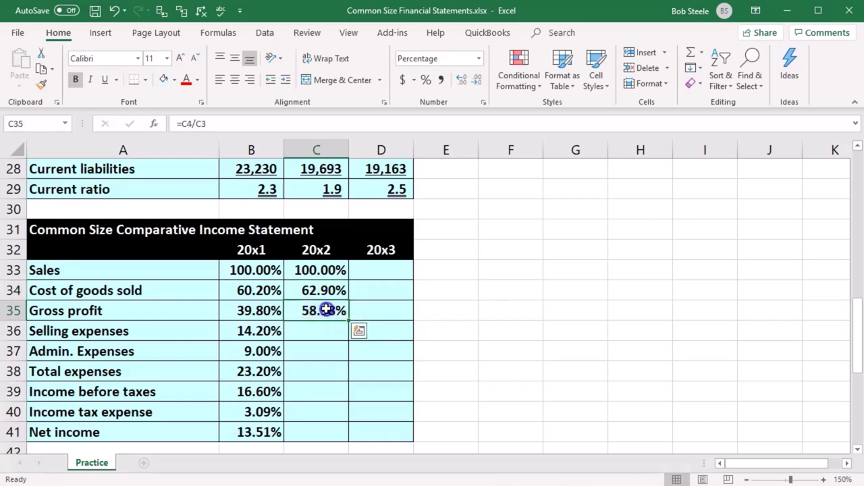
{"action": "scroll", "coordinate": [325, 326], "scroll_direction": "up", "scroll_amount": 9}
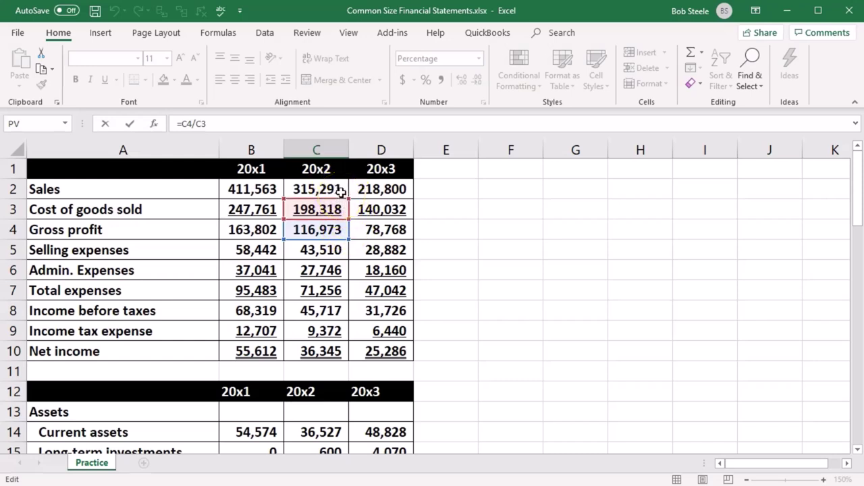
{"action": "key", "text": "Return"}
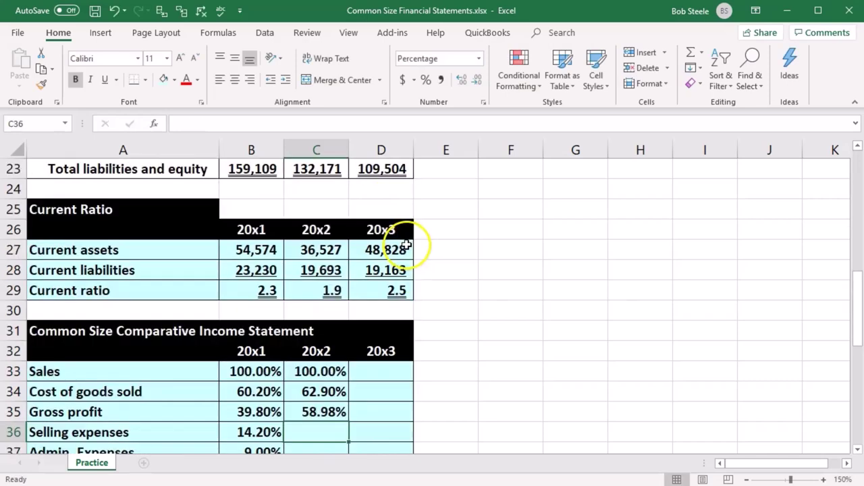
Clear the copied 20x2 Gross profit formula from C35.
{"action": "scroll", "coordinate": [417, 324], "scroll_direction": "down", "scroll_amount": 1}
{"action": "left_click", "coordinate": [334, 350]}
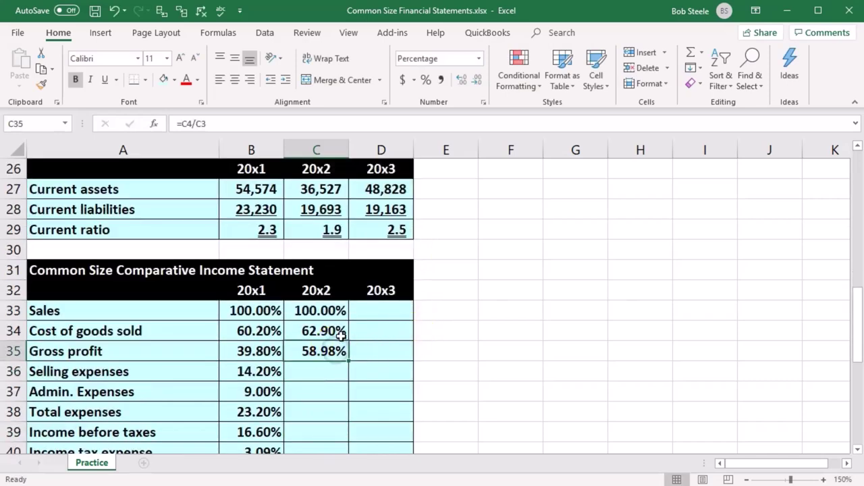
{"action": "key", "text": "Delete"}
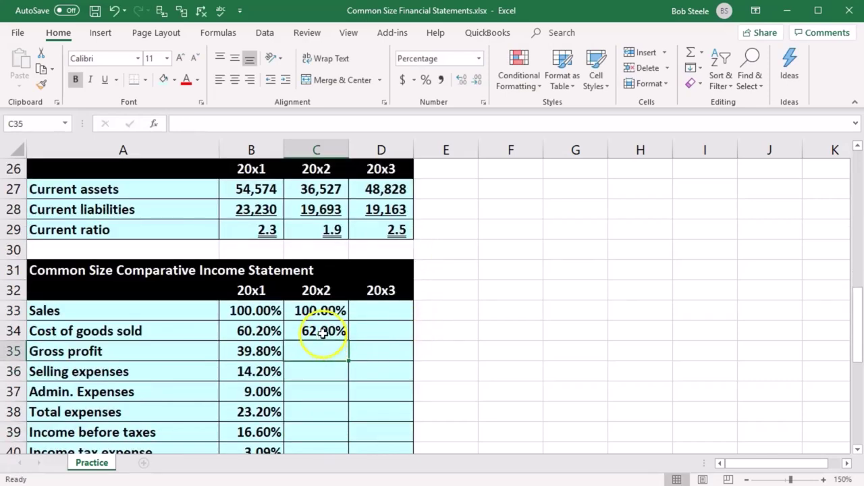
Make the Sales reference absolute in the 20x2 Cost of goods sold formula in C34, giving =C3/$C$2.
{"action": "left_click", "coordinate": [323, 334]}
{"action": "double_click", "coordinate": [323, 333]}
{"action": "scroll", "coordinate": [325, 351], "scroll_direction": "up", "scroll_amount": 4}
{"action": "scroll", "coordinate": [329, 410], "scroll_direction": "up", "scroll_amount": 4}
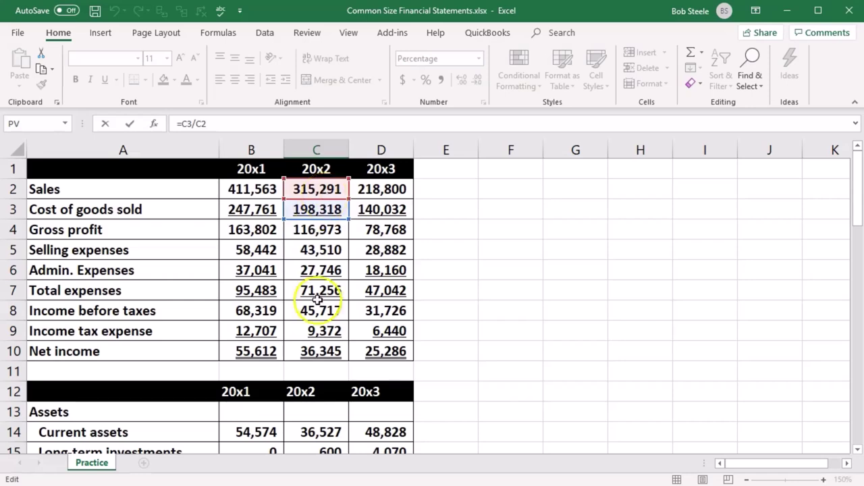
{"action": "left_click", "coordinate": [201, 124]}
{"action": "scroll", "coordinate": [318, 371], "scroll_direction": "down", "scroll_amount": 8}
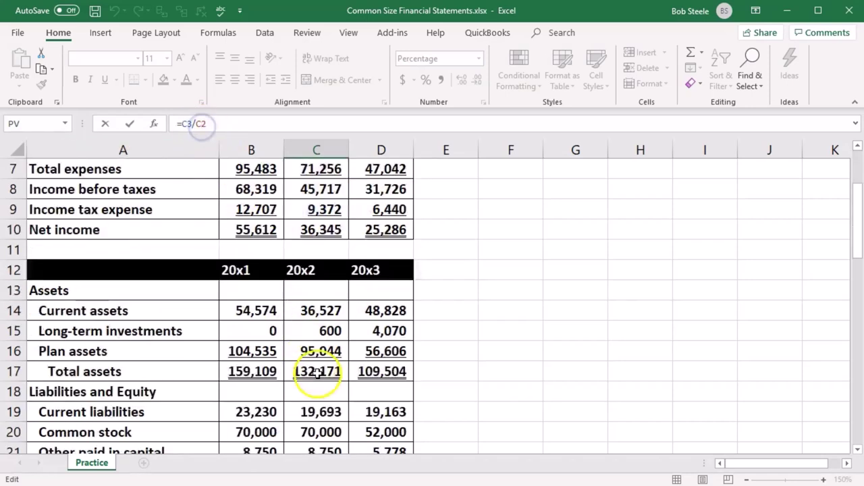
{"action": "left_click", "coordinate": [326, 371]}
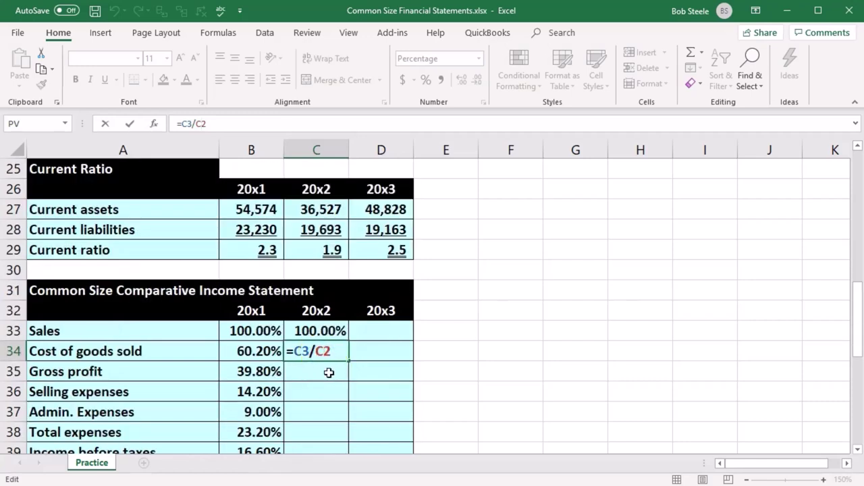
{"action": "key", "text": "F4"}
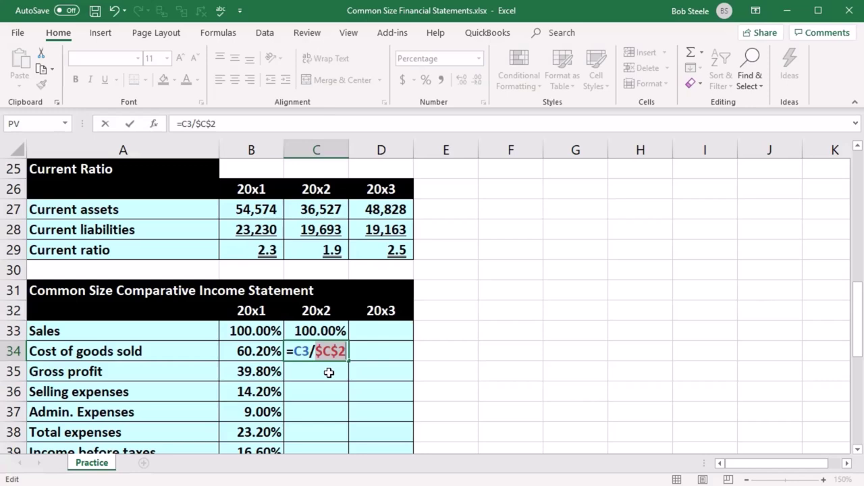
{"action": "key", "text": "Return"}
Fill the 20x2 Cost of goods sold formula from C34 down to Net income in C41 and check the copied references.
{"action": "scroll", "coordinate": [329, 373], "scroll_direction": "down", "scroll_amount": 2}
{"action": "left_click", "coordinate": [334, 230]}
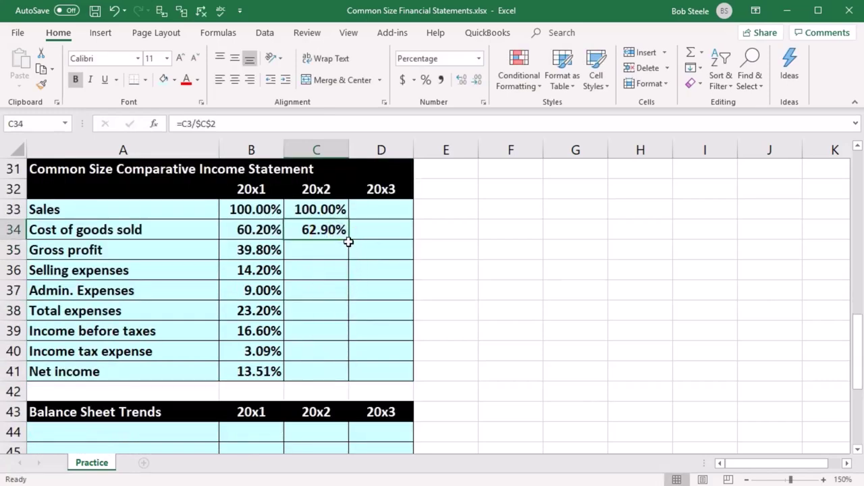
{"action": "left_click_drag", "start_coordinate": [350, 239], "coordinate": [342, 377]}
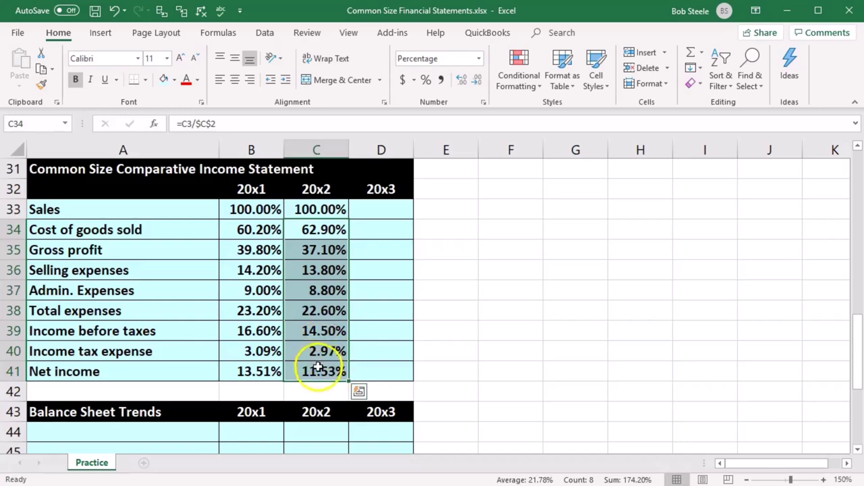
{"action": "double_click", "coordinate": [318, 368]}
{"action": "scroll", "coordinate": [341, 384], "scroll_direction": "up", "scroll_amount": 10}
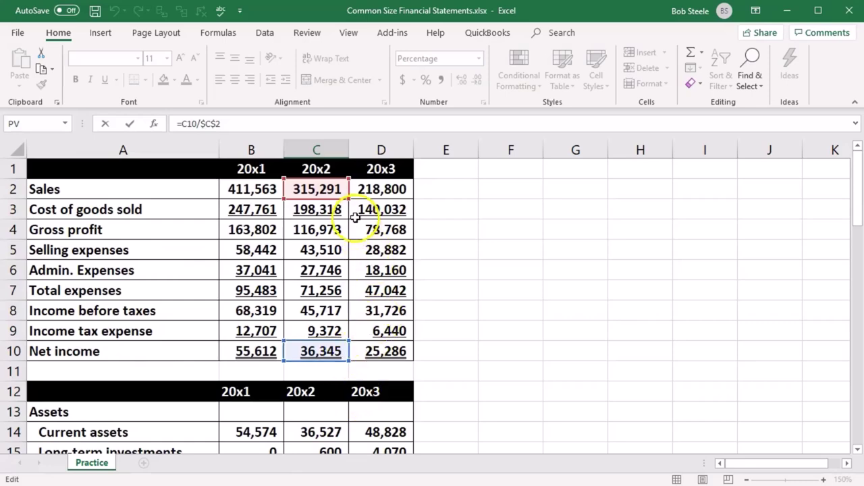
{"action": "key", "text": "Return"}
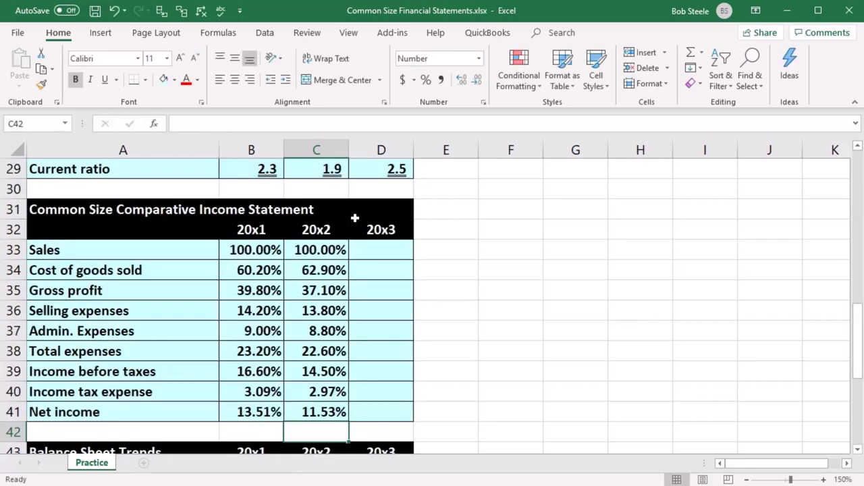
Calculate 20x3 Sales as a percentage of sales in D33 with the formula =D2/D2.
{"action": "scroll", "coordinate": [462, 270], "scroll_direction": "down", "scroll_amount": 1}
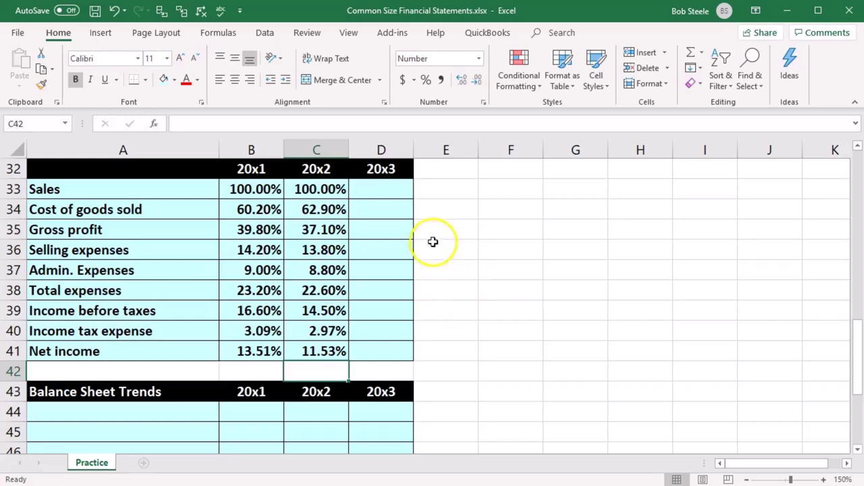
{"action": "left_click", "coordinate": [387, 193]}
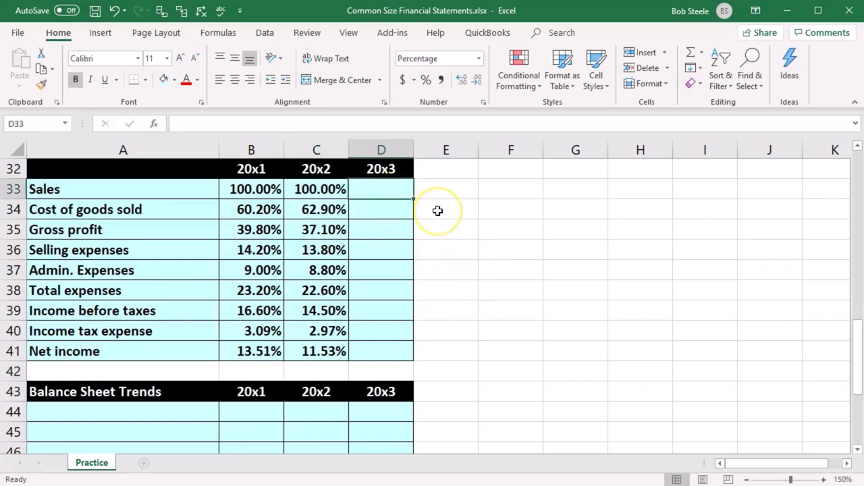
{"action": "type", "text": "="}
{"action": "scroll", "coordinate": [466, 244], "scroll_direction": "up", "scroll_amount": 9}
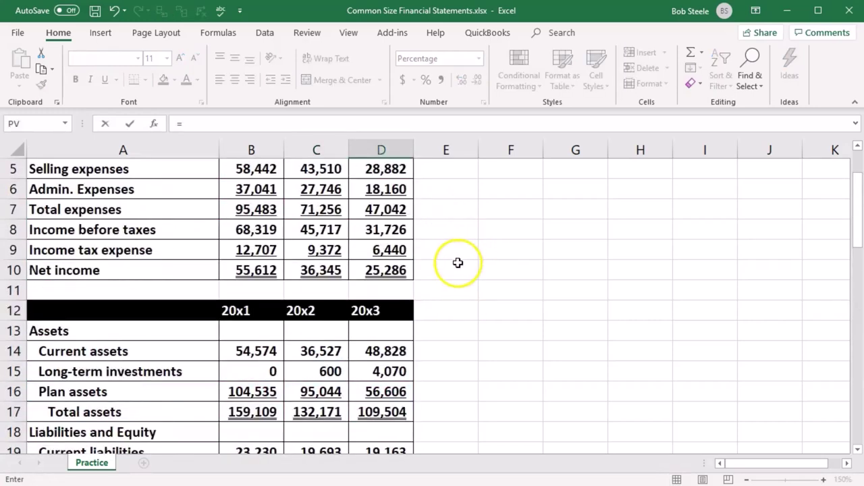
{"action": "scroll", "coordinate": [458, 262], "scroll_direction": "up", "scroll_amount": 2}
{"action": "left_click", "coordinate": [395, 209]}
{"action": "left_click", "coordinate": [400, 193]}
{"action": "type", "text": "/"}
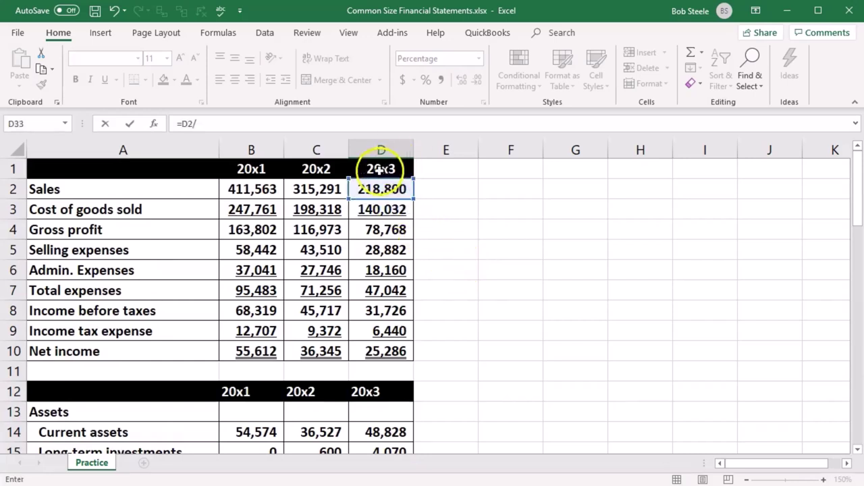
{"action": "left_click", "coordinate": [376, 189]}
{"action": "key", "text": "Escape"}
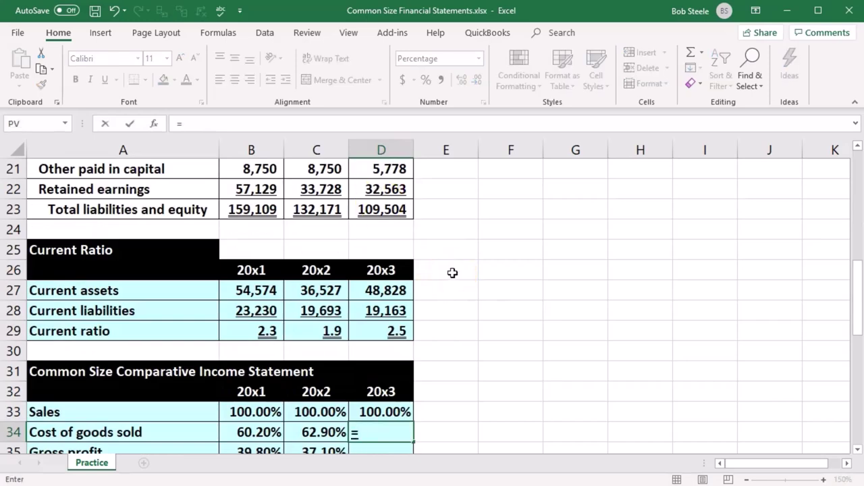
Calculate 20x3 Cost of goods sold as a percentage of sales in D34 with the formula =D3/D2.
{"action": "scroll", "coordinate": [453, 272], "scroll_direction": "up", "scroll_amount": 7}
{"action": "left_click", "coordinate": [381, 212]}
{"action": "type", "text": "/"}
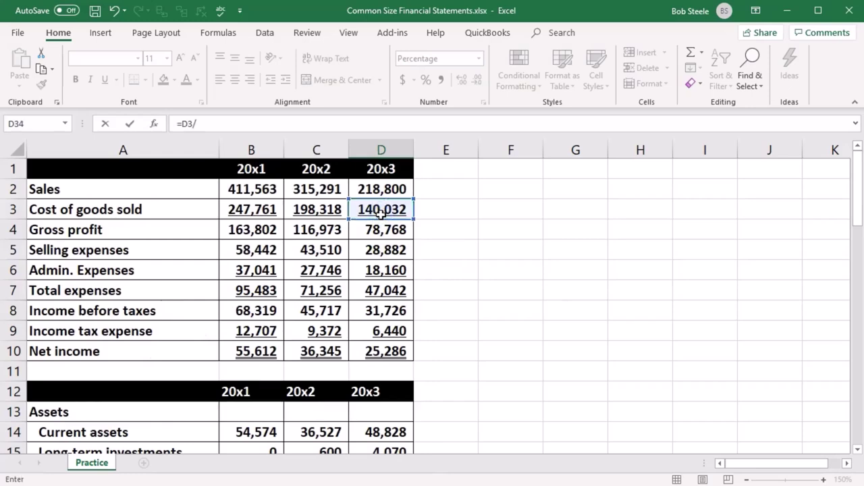
{"action": "left_click", "coordinate": [373, 191]}
{"action": "key", "text": "Return"}
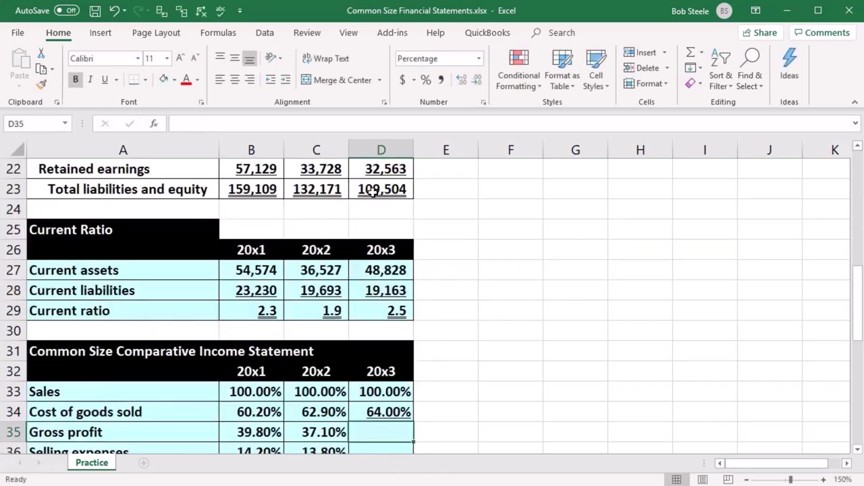
Calculate 20x3 Gross profit as a percentage of sales in D35 with the absolute-reference formula =D4/$D$2.
{"action": "scroll", "coordinate": [546, 397], "scroll_direction": "down", "scroll_amount": 1}
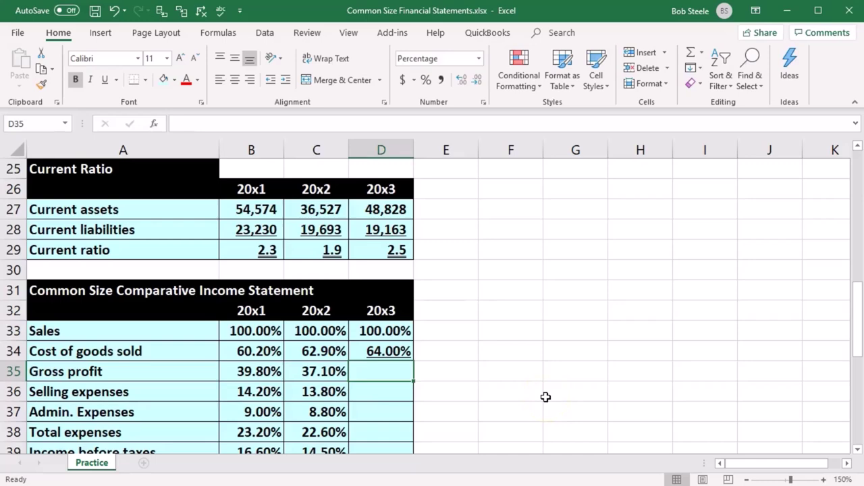
{"action": "type", "text": "="}
{"action": "scroll", "coordinate": [545, 396], "scroll_direction": "up", "scroll_amount": 8}
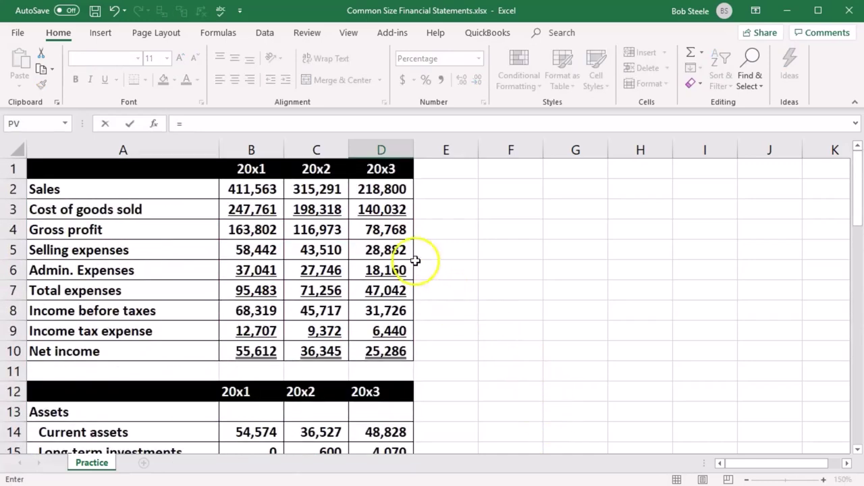
{"action": "left_click", "coordinate": [394, 230]}
{"action": "type", "text": "/"}
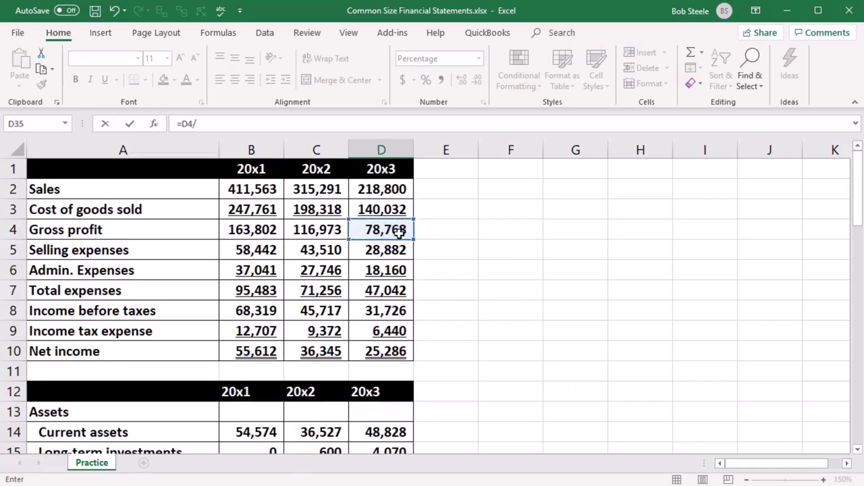
{"action": "left_click", "coordinate": [394, 187]}
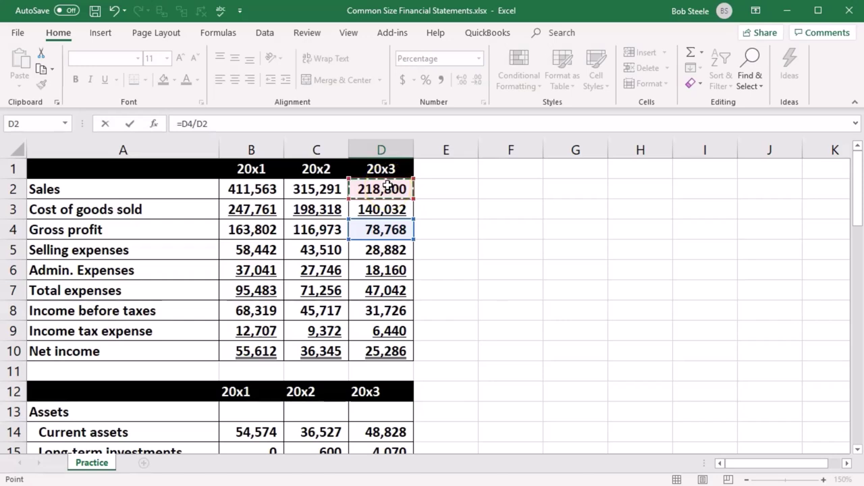
{"action": "left_click", "coordinate": [208, 124]}
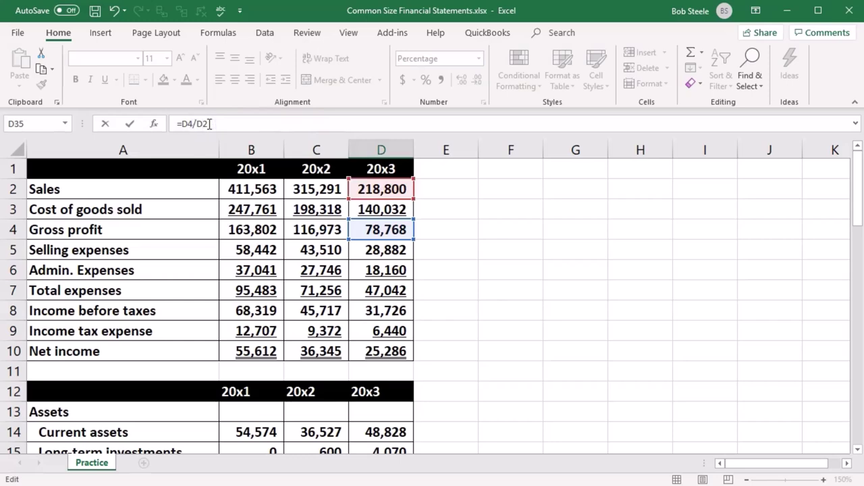
{"action": "key", "text": "F4"}
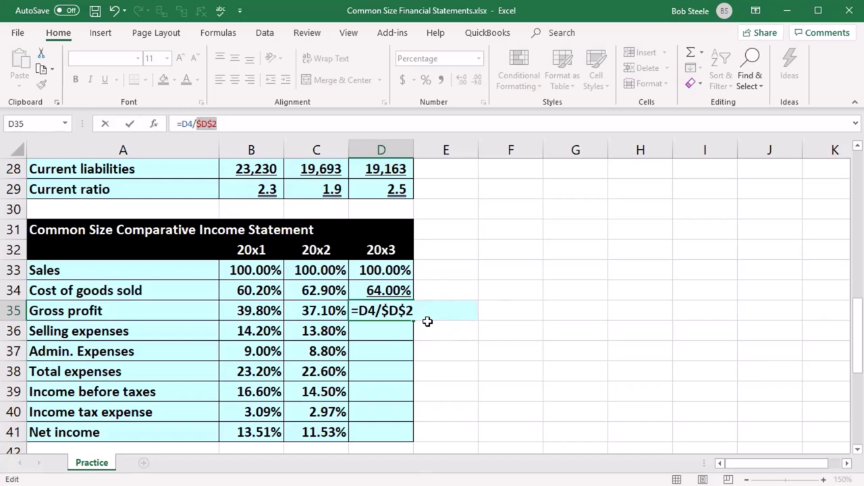
{"action": "key", "text": "Return"}
Fill the 20x3 Gross profit formula from D35 down to Net income in D41 and check the copied references.
{"action": "left_click", "coordinate": [403, 313]}
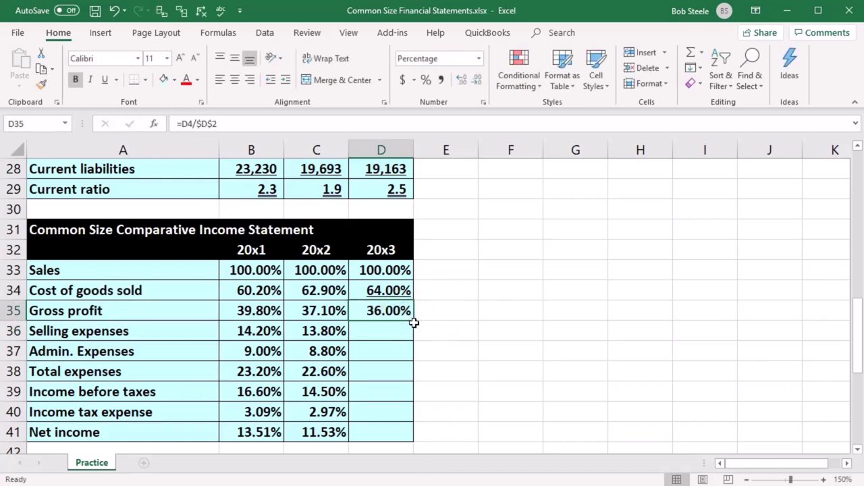
{"action": "left_click_drag", "start_coordinate": [414, 321], "coordinate": [407, 440]}
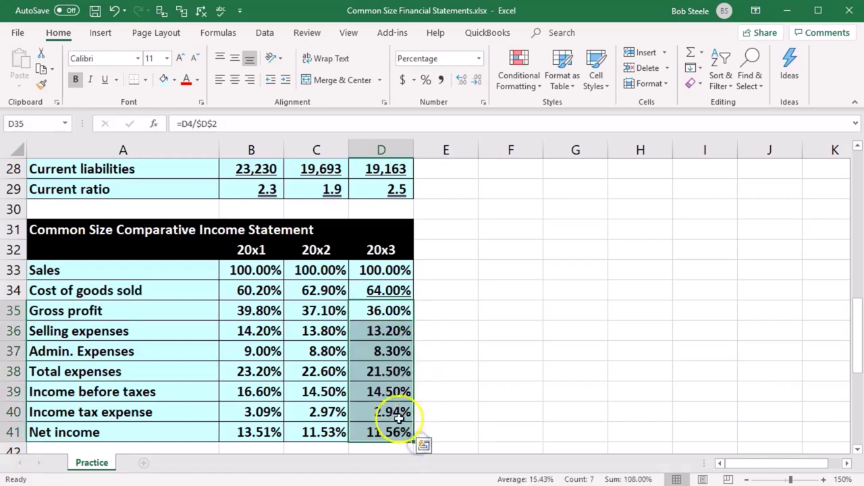
{"action": "double_click", "coordinate": [397, 412]}
{"action": "scroll", "coordinate": [405, 405], "scroll_direction": "up", "scroll_amount": 9}
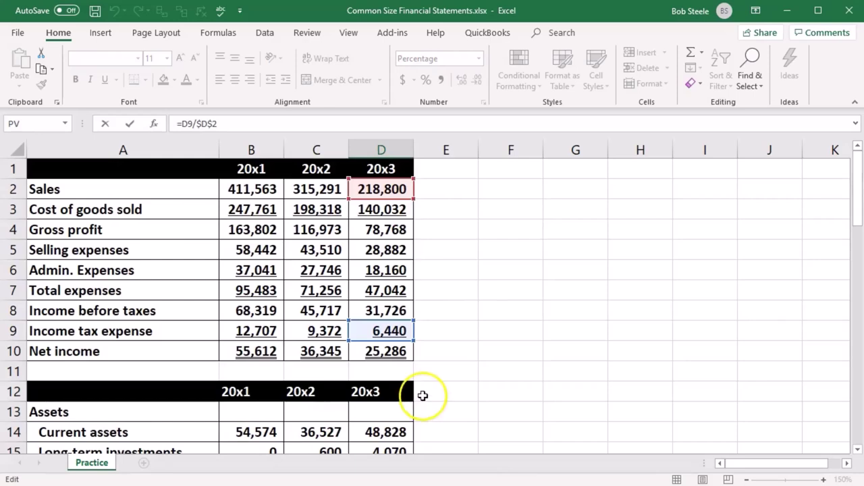
{"action": "key", "text": "Return"}
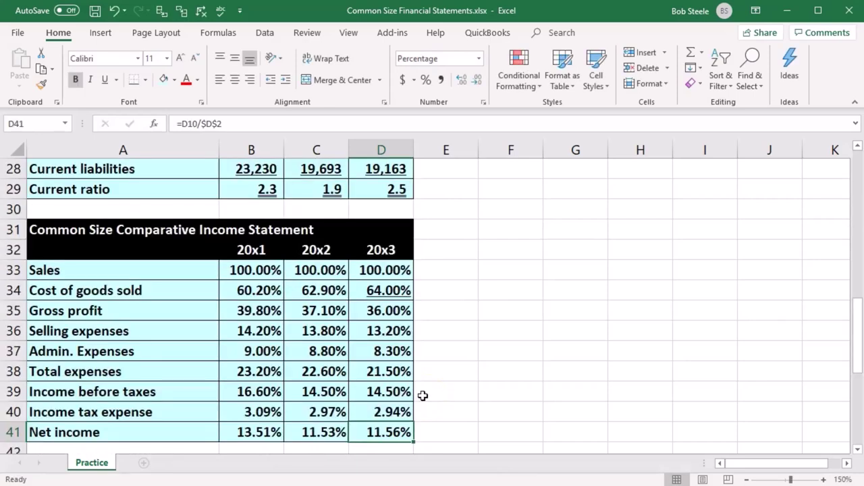
{"action": "scroll", "coordinate": [423, 395], "scroll_direction": "down", "scroll_amount": 1}
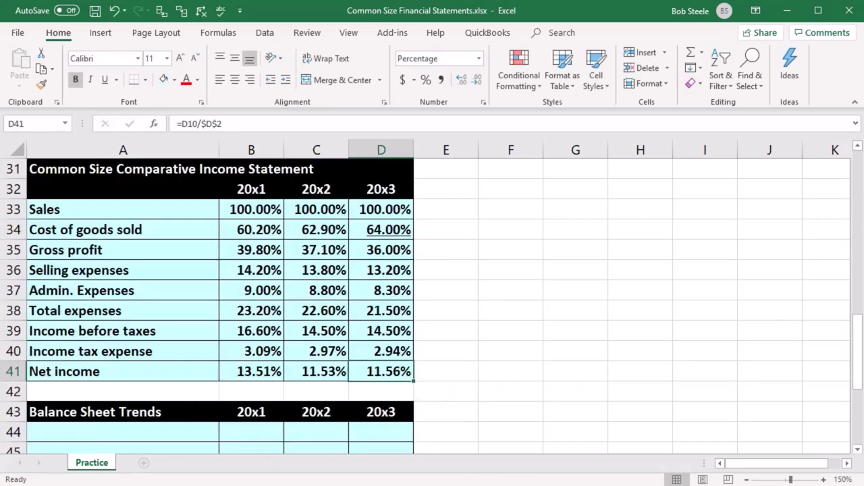
Link the first Balance Sheet Trends label in A44 to the Assets heading with the formula =A13.
{"action": "left_click", "coordinate": [243, 352]}
{"action": "scroll", "coordinate": [222, 337], "scroll_direction": "down", "scroll_amount": 3}
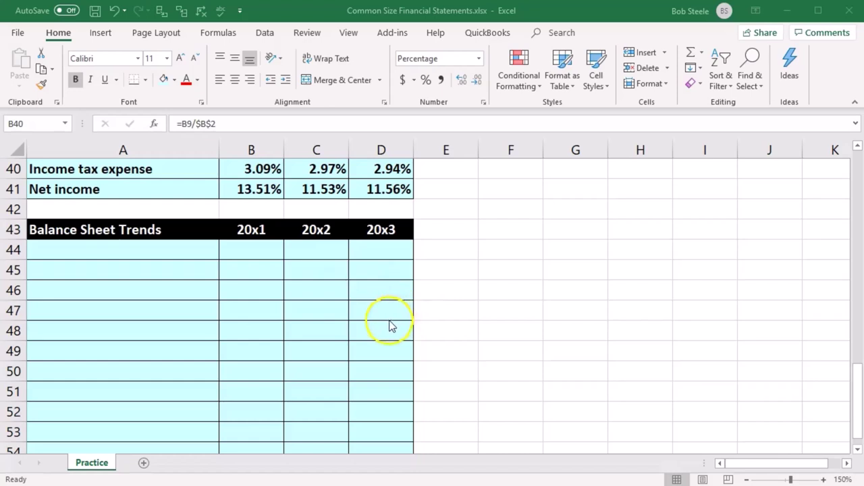
{"action": "scroll", "coordinate": [122, 341], "scroll_direction": "up", "scroll_amount": 1}
{"action": "left_click", "coordinate": [113, 310]}
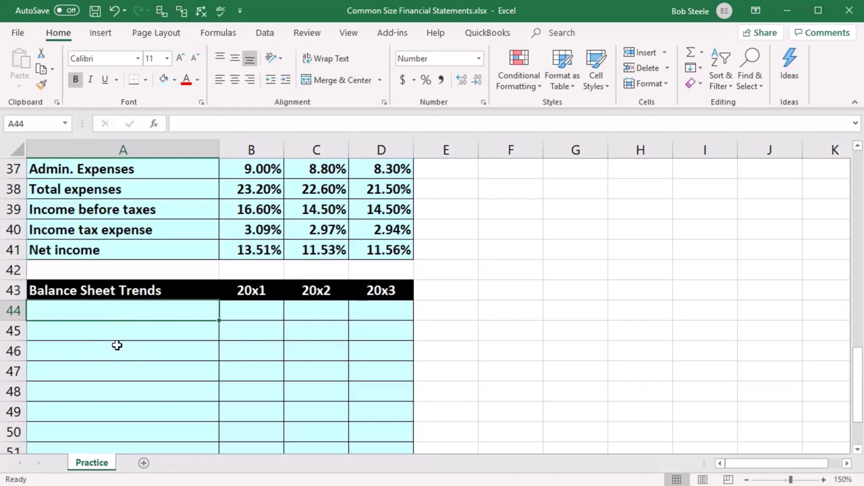
{"action": "type", "text": "="}
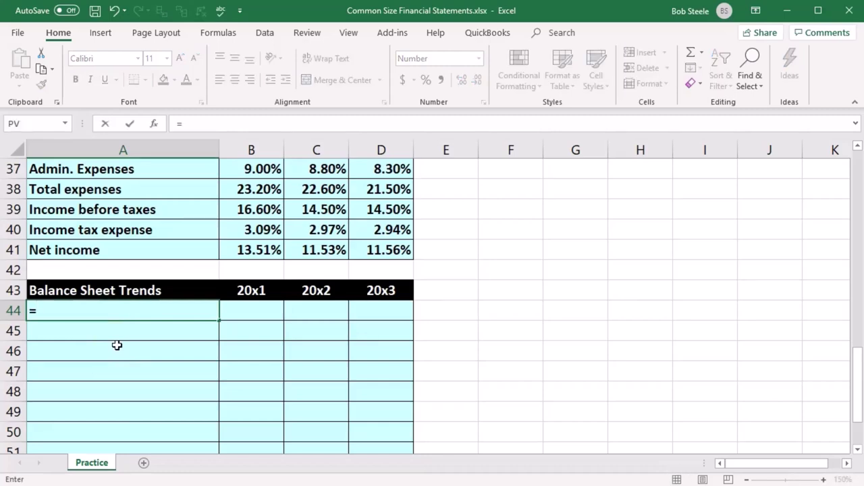
{"action": "scroll", "coordinate": [116, 345], "scroll_direction": "up", "scroll_amount": 9}
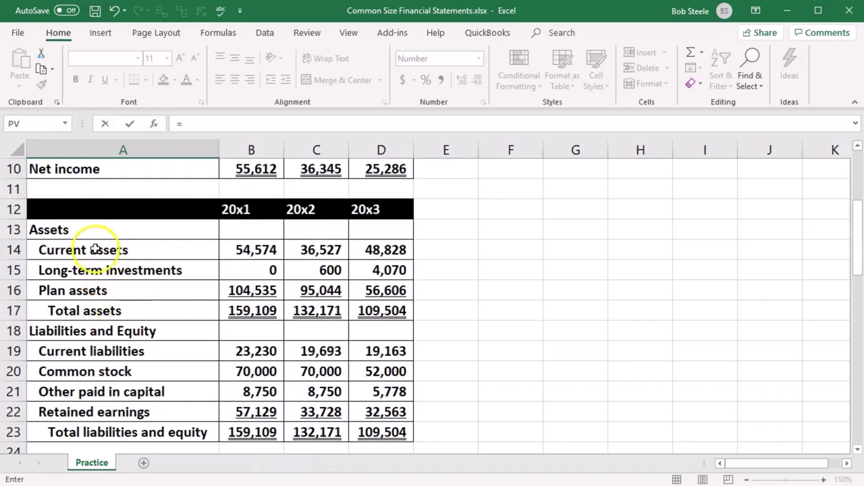
{"action": "left_click", "coordinate": [91, 231]}
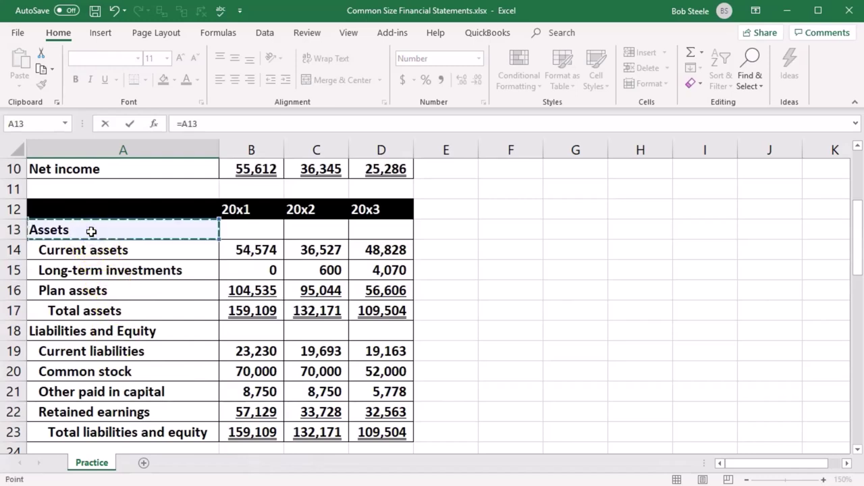
{"action": "key", "text": "Return"}
Fill the linked label from A44 down to A54 to bring in the remaining balance sheet captions.
{"action": "scroll", "coordinate": [101, 250], "scroll_direction": "down", "scroll_amount": 3}
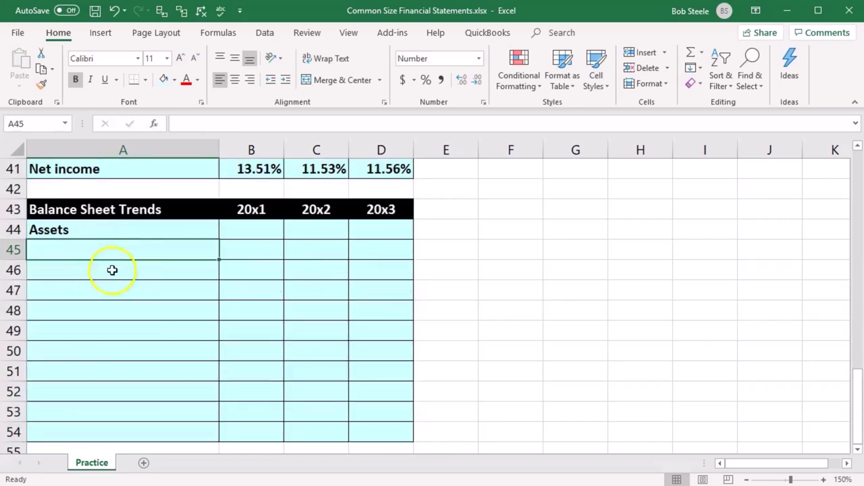
{"action": "left_click", "coordinate": [131, 233]}
{"action": "left_click_drag", "start_coordinate": [218, 239], "coordinate": [206, 433]}
{"action": "left_click", "coordinate": [154, 371]}
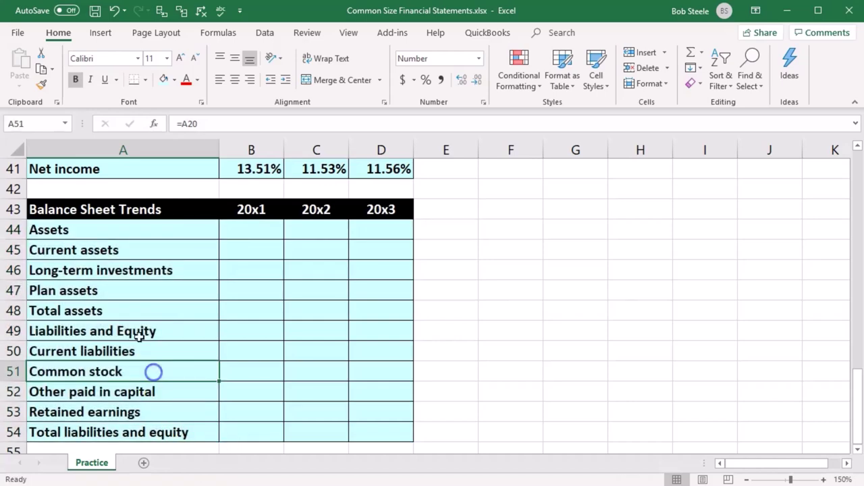
Copy the indented caption formatting from A13:A23 onto the Balance Sheet Trends labels in A44:A54 with Format Painter.
{"action": "scroll", "coordinate": [125, 338], "scroll_direction": "up", "scroll_amount": 10}
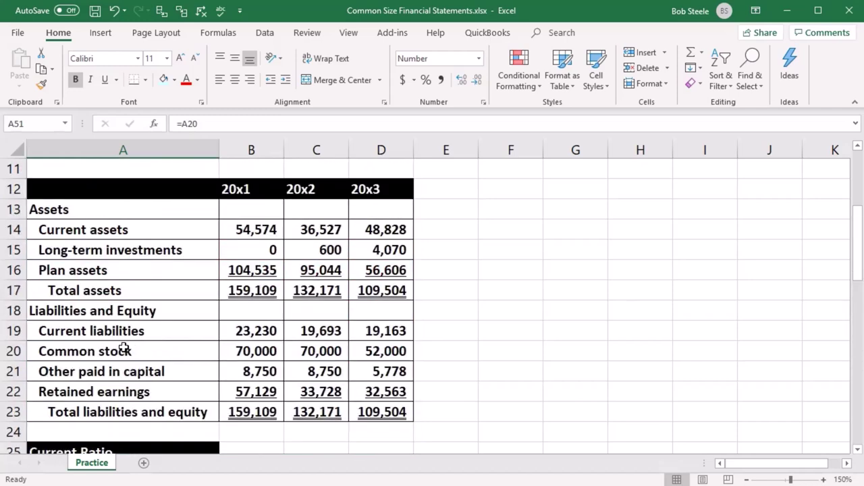
{"action": "left_click_drag", "start_coordinate": [110, 210], "coordinate": [120, 409]}
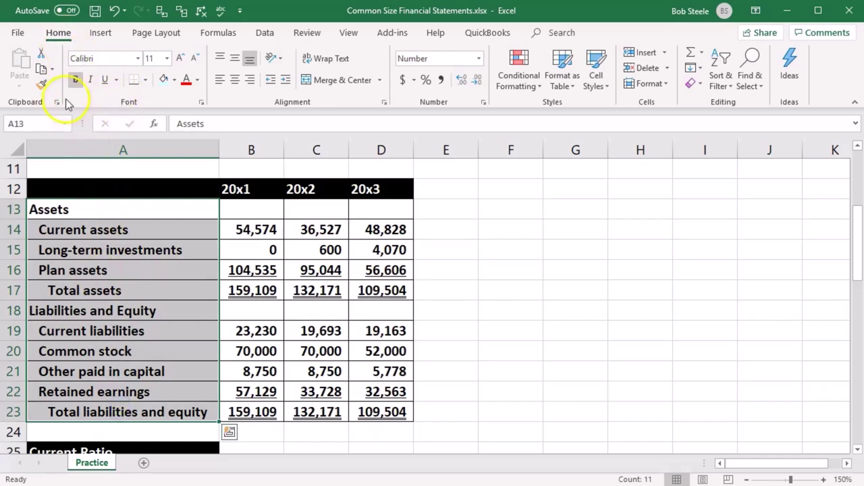
{"action": "left_click", "coordinate": [39, 89]}
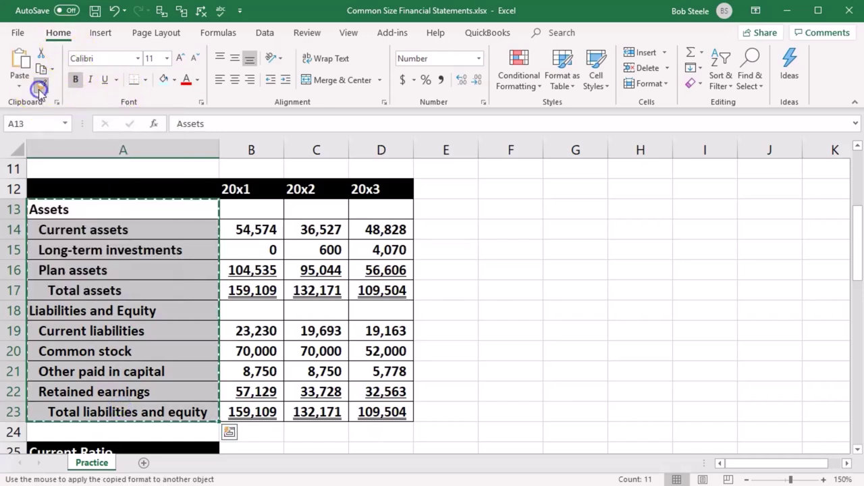
{"action": "scroll", "coordinate": [87, 270], "scroll_direction": "down", "scroll_amount": 8}
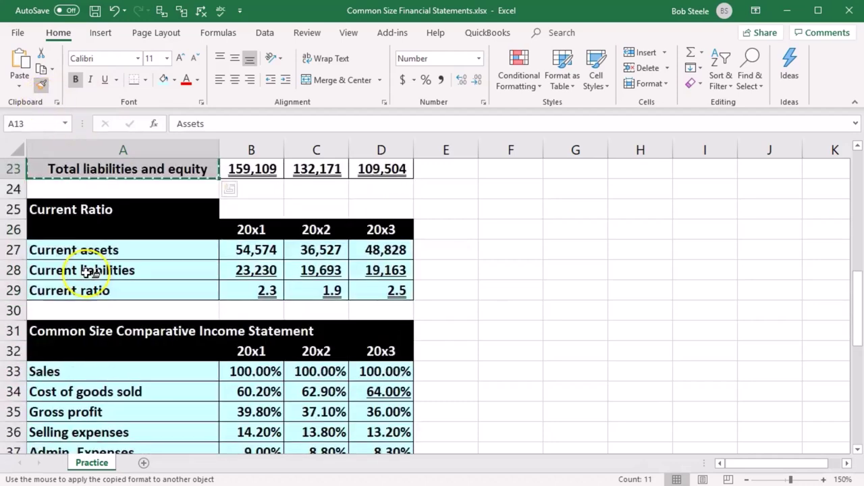
{"action": "scroll", "coordinate": [91, 272], "scroll_direction": "down", "scroll_amount": 3}
{"action": "scroll", "coordinate": [74, 255], "scroll_direction": "up", "scroll_amount": 1}
{"action": "left_click", "coordinate": [64, 230]}
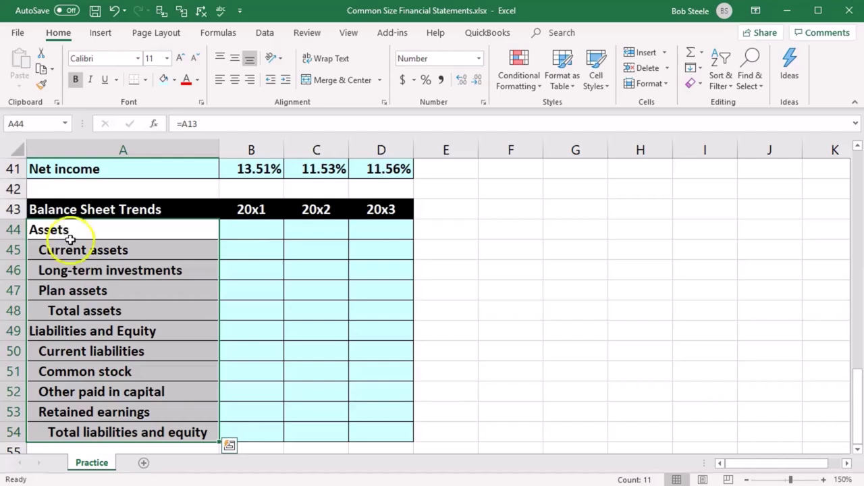
Fill the Balance Sheet Trends labels in A44:A54 with the light turquoise standard colour.
{"action": "right_click", "coordinate": [93, 276]}
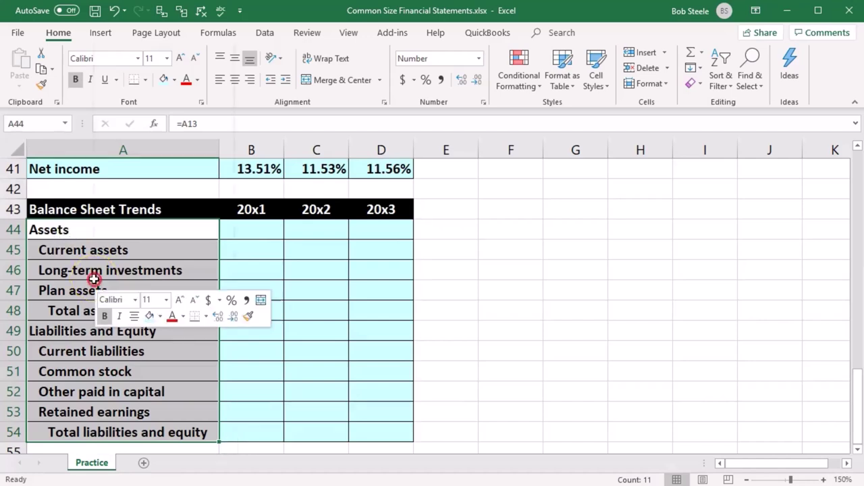
{"action": "left_click", "coordinate": [159, 317]}
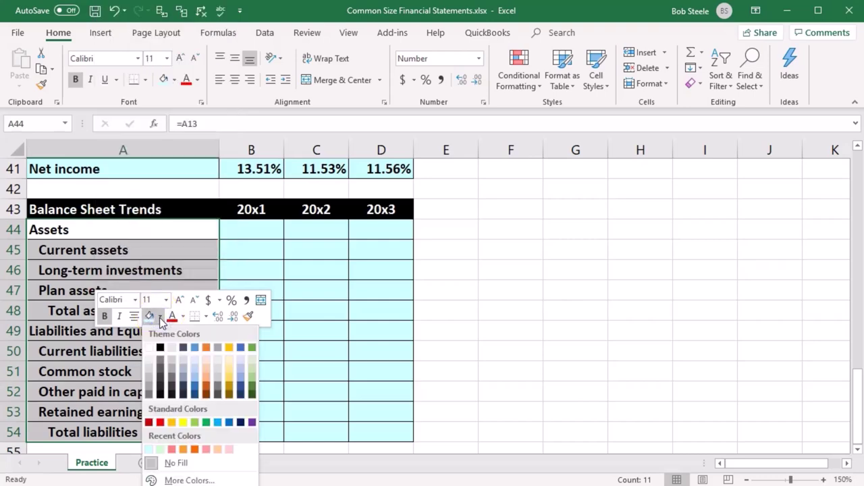
{"action": "left_click", "coordinate": [172, 463]}
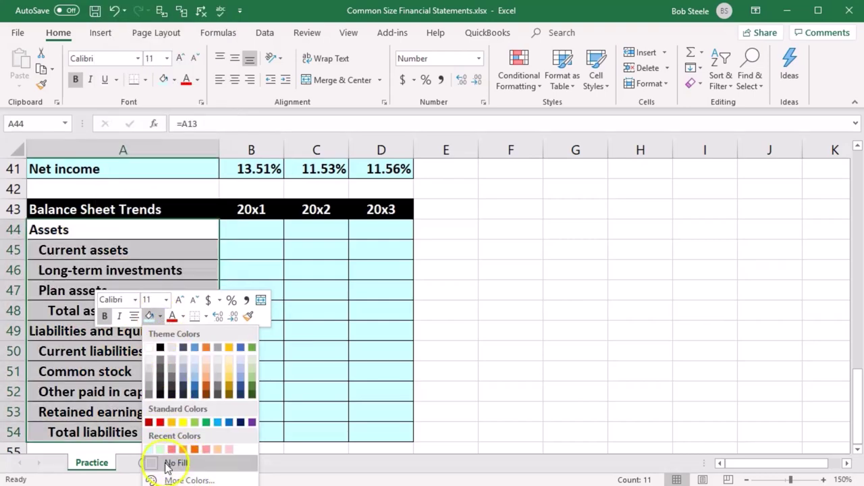
{"action": "left_click", "coordinate": [172, 479]}
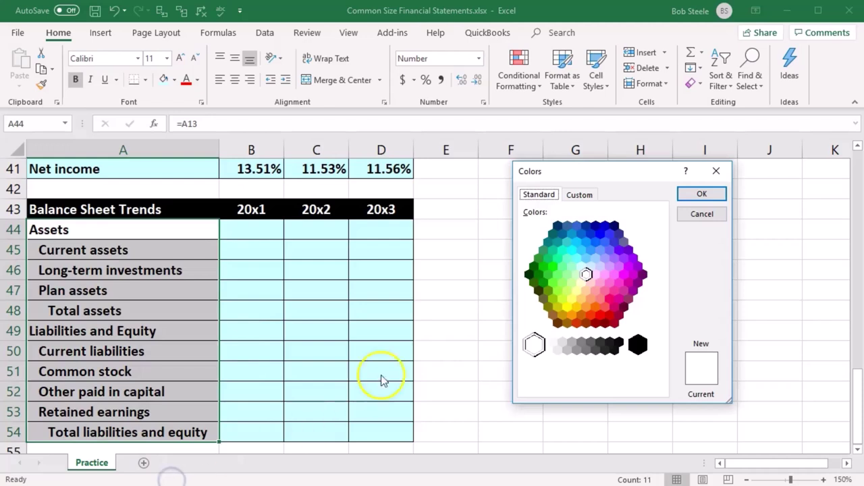
{"action": "left_click", "coordinate": [583, 267]}
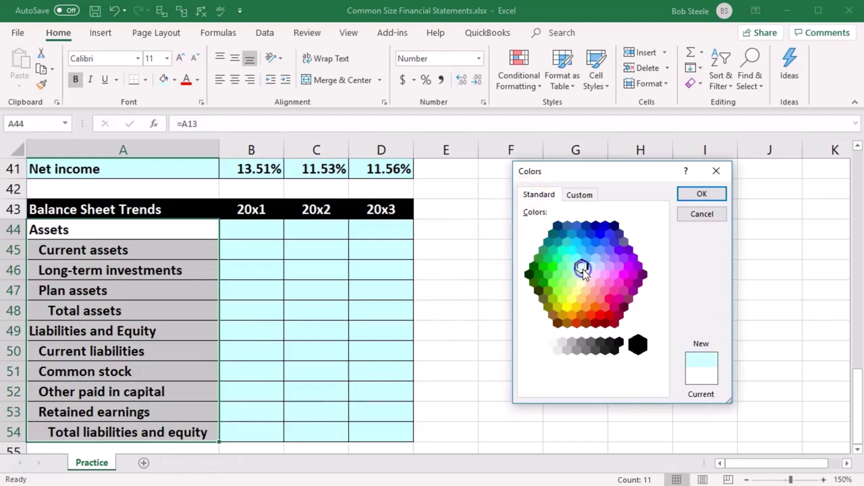
{"action": "left_click", "coordinate": [702, 194]}
{"action": "left_click", "coordinate": [331, 329]}
Copy the balance sheet captions in A13:A23 and paste them as values only, starting at A44.
{"action": "scroll", "coordinate": [201, 361], "scroll_direction": "up", "scroll_amount": 1}
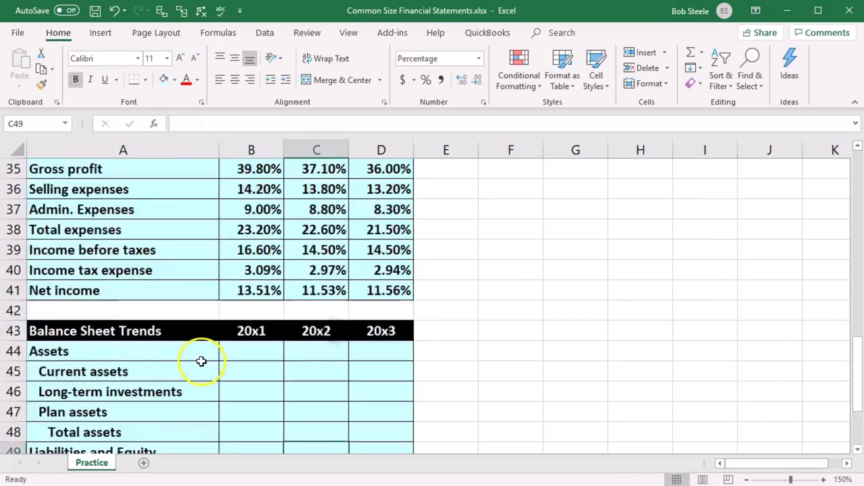
{"action": "scroll", "coordinate": [201, 361], "scroll_direction": "up", "scroll_amount": 9}
{"action": "left_click_drag", "start_coordinate": [126, 215], "coordinate": [120, 411]}
{"action": "right_click", "coordinate": [135, 370]}
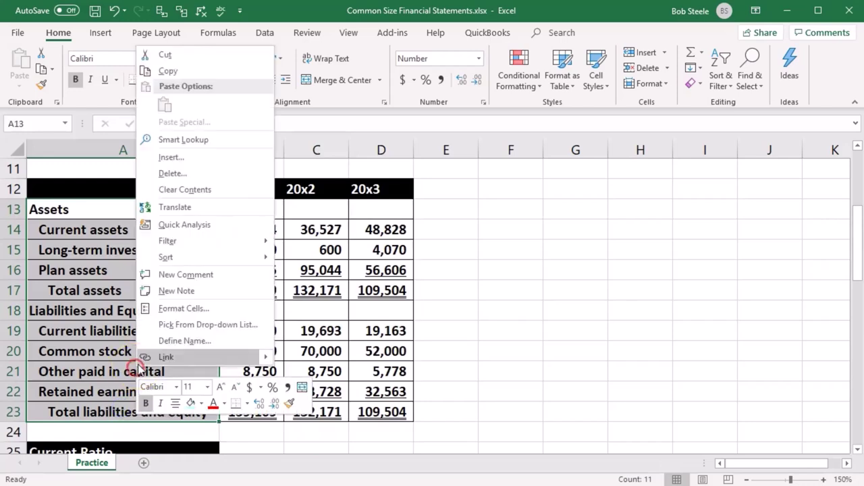
{"action": "left_click", "coordinate": [162, 70]}
{"action": "scroll", "coordinate": [125, 320], "scroll_direction": "down", "scroll_amount": 5}
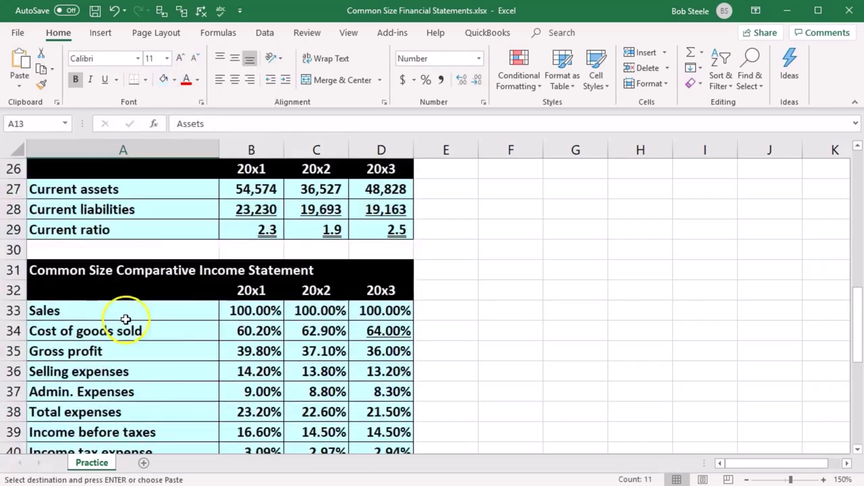
{"action": "scroll", "coordinate": [126, 319], "scroll_direction": "down", "scroll_amount": 4}
{"action": "left_click", "coordinate": [98, 291]}
{"action": "right_click", "coordinate": [100, 292]}
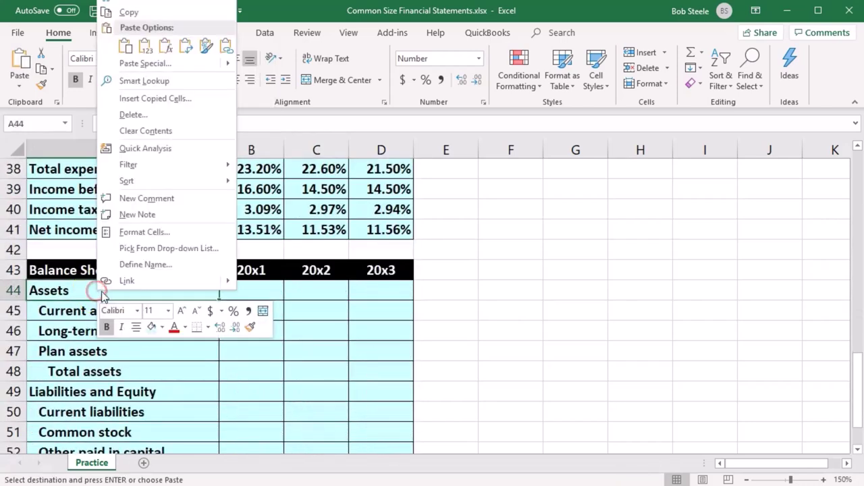
{"action": "left_click", "coordinate": [154, 49]}
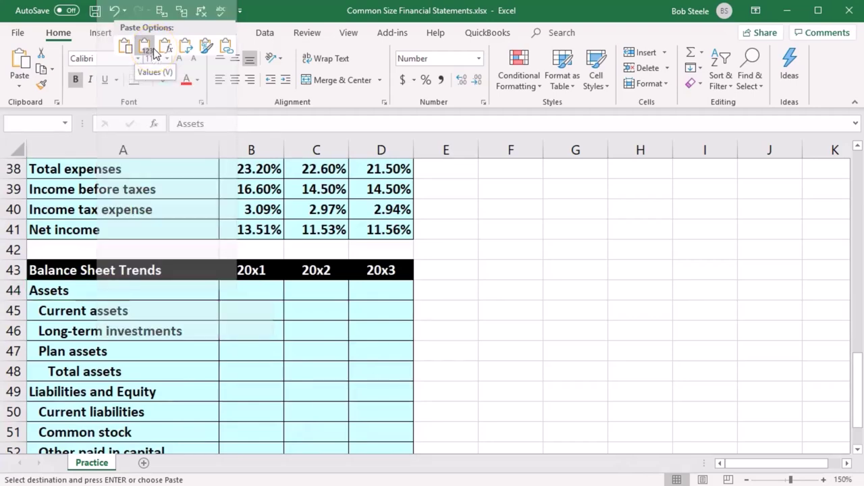
Calculate the 20x1 Current assets trend in B45 with the formula =B14/B14.
{"action": "left_click", "coordinate": [260, 297]}
{"action": "scroll", "coordinate": [282, 332], "scroll_direction": "down", "scroll_amount": 1}
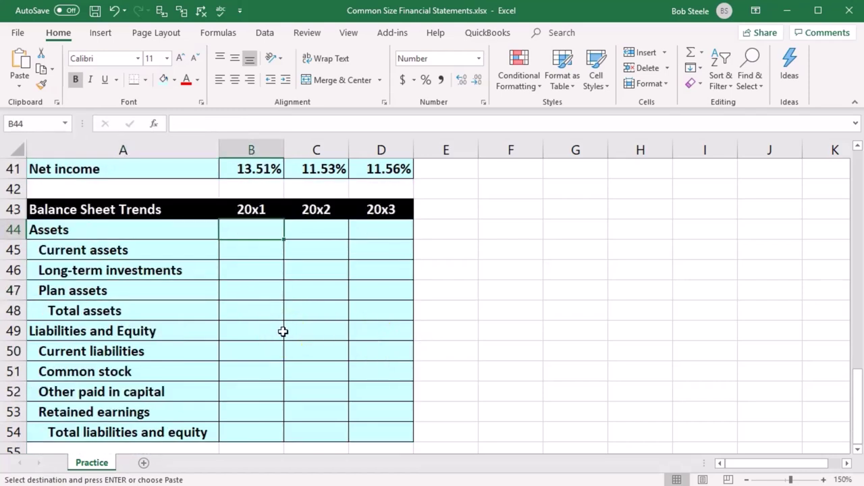
{"action": "key", "text": "Return"}
{"action": "scroll", "coordinate": [264, 251], "scroll_direction": "up", "scroll_amount": 1}
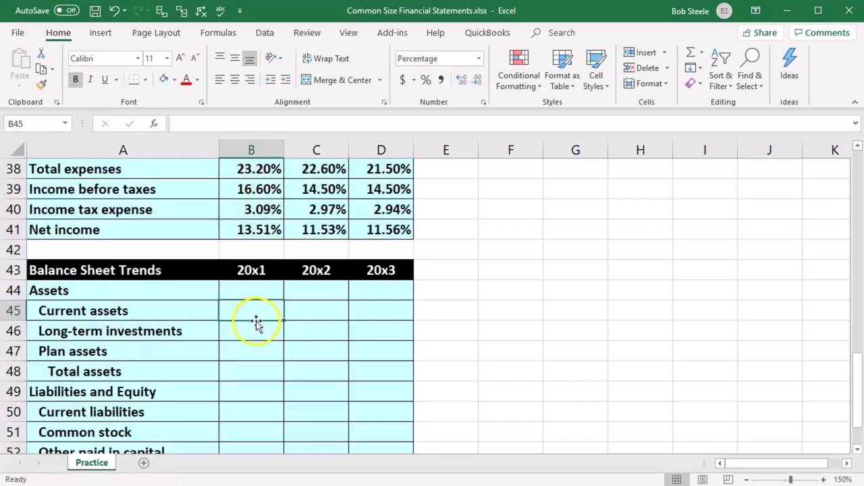
{"action": "type", "text": "="}
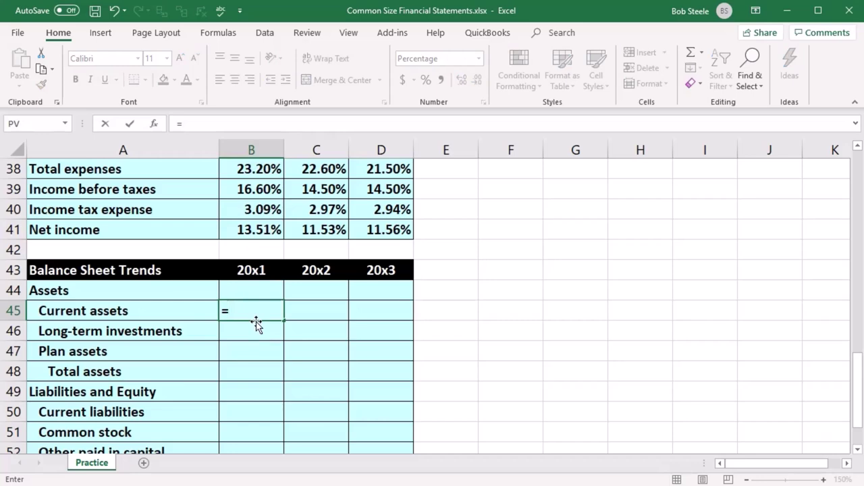
{"action": "scroll", "coordinate": [256, 324], "scroll_direction": "up", "scroll_amount": 6}
{"action": "scroll", "coordinate": [256, 322], "scroll_direction": "up", "scroll_amount": 3}
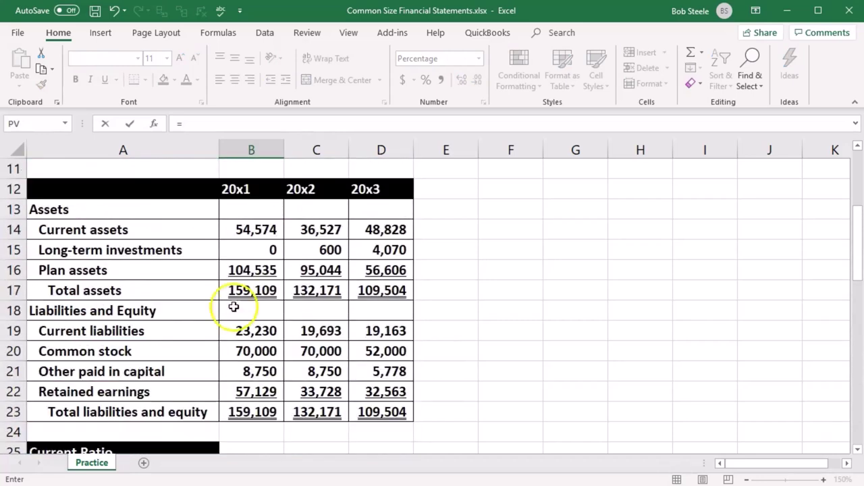
{"action": "left_click", "coordinate": [244, 232]}
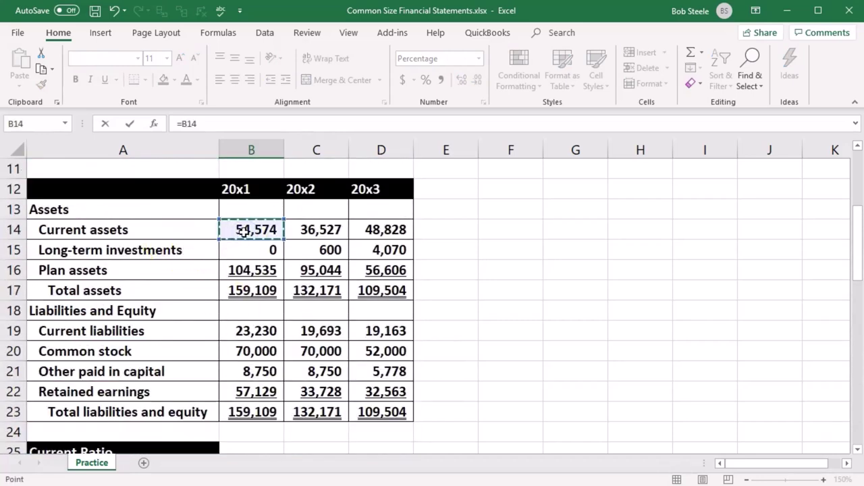
{"action": "type", "text": "/"}
{"action": "left_click", "coordinate": [244, 231]}
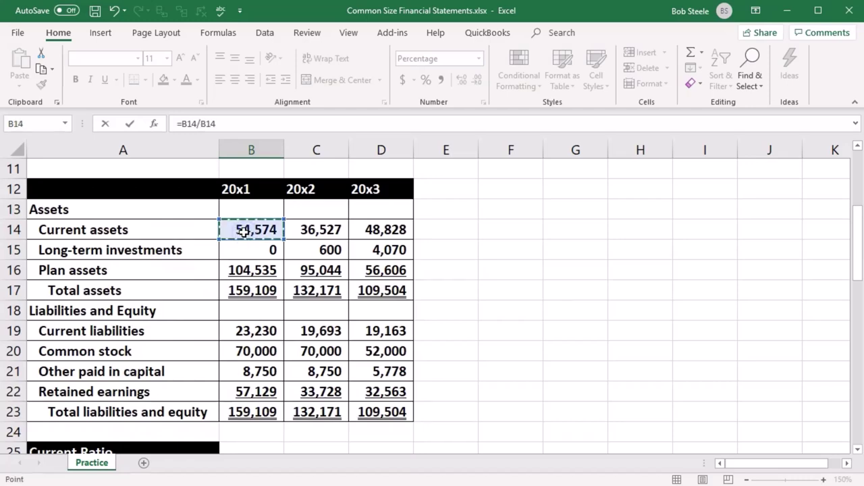
{"action": "key", "text": "Return"}
Calculate the 20x2 Current assets trend against 20x1 in C45 with the formula =C14/B14.
{"action": "scroll", "coordinate": [243, 227], "scroll_direction": "down", "scroll_amount": 1}
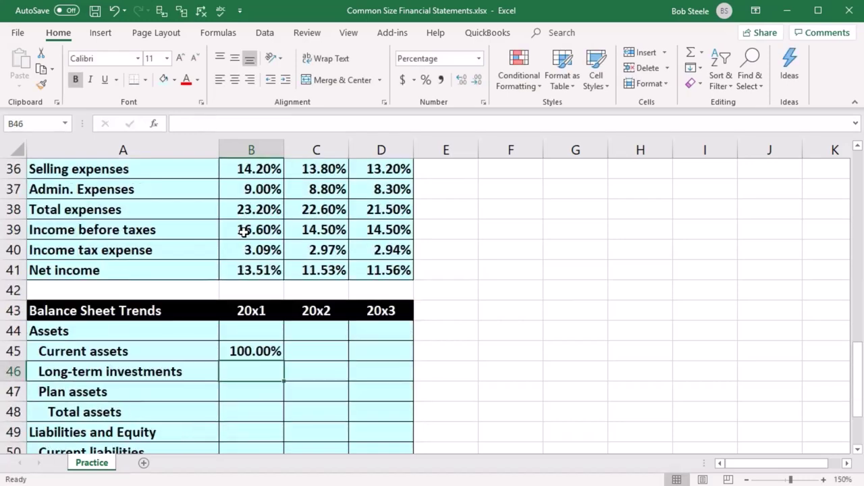
{"action": "left_click", "coordinate": [327, 357]}
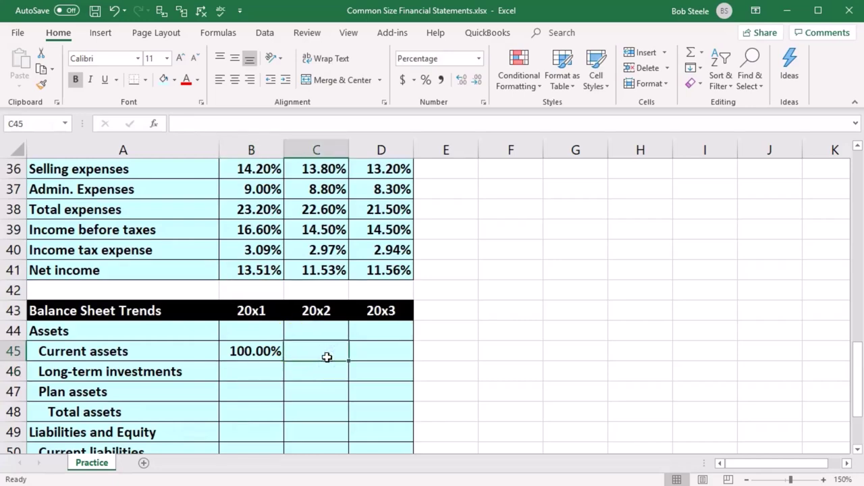
{"action": "scroll", "coordinate": [327, 358], "scroll_direction": "up", "scroll_amount": 8}
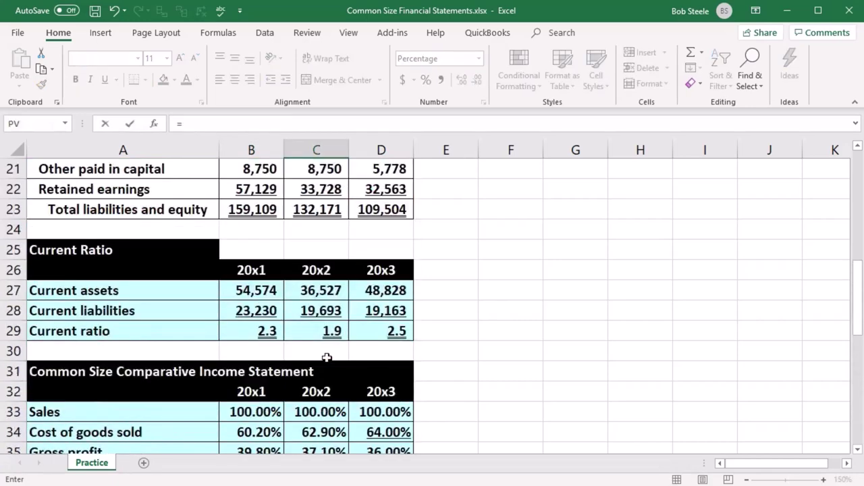
{"action": "left_click", "coordinate": [323, 209]}
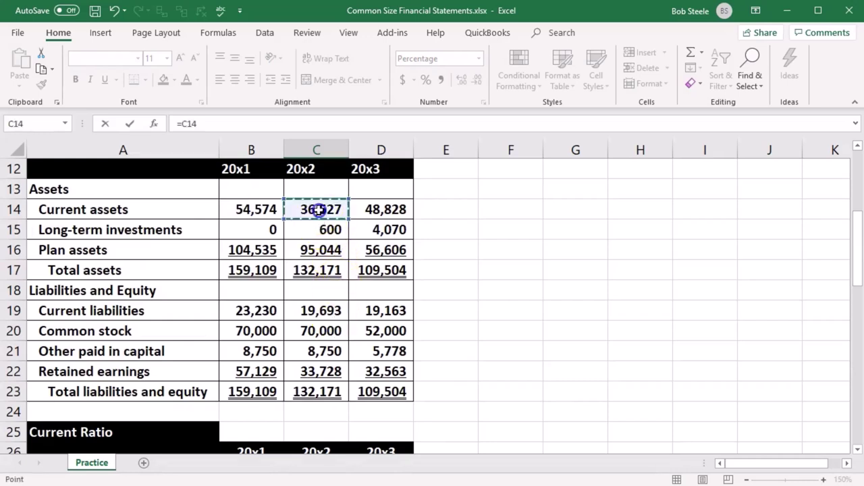
{"action": "type", "text": "/"}
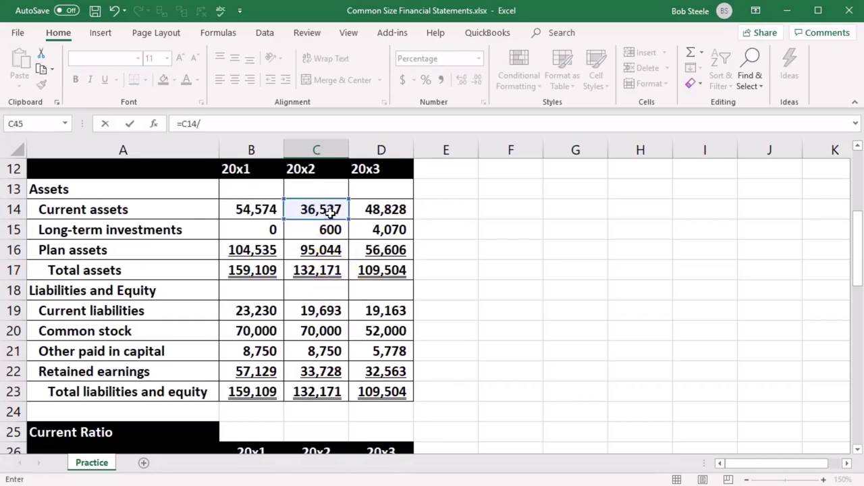
{"action": "left_click", "coordinate": [270, 209]}
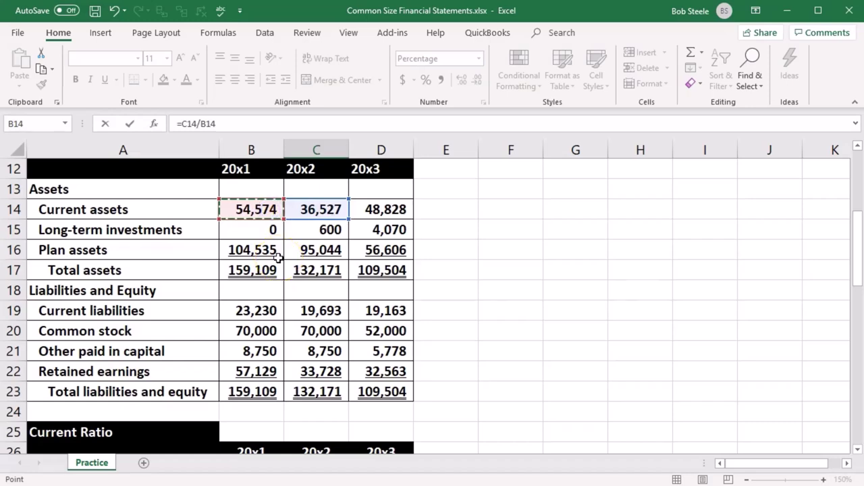
{"action": "key", "text": "Return"}
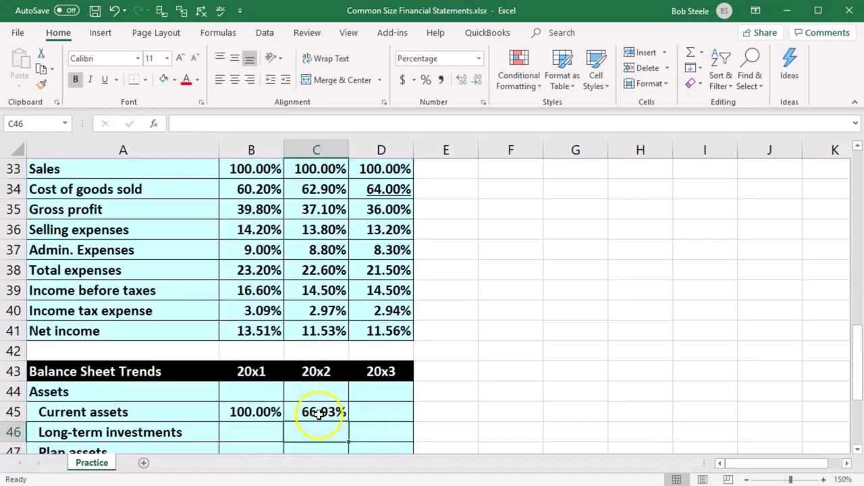
Calculate the 20x3 Current assets trend against 20x1 in D45 with the formula =D14/B14.
{"action": "left_click", "coordinate": [376, 407]}
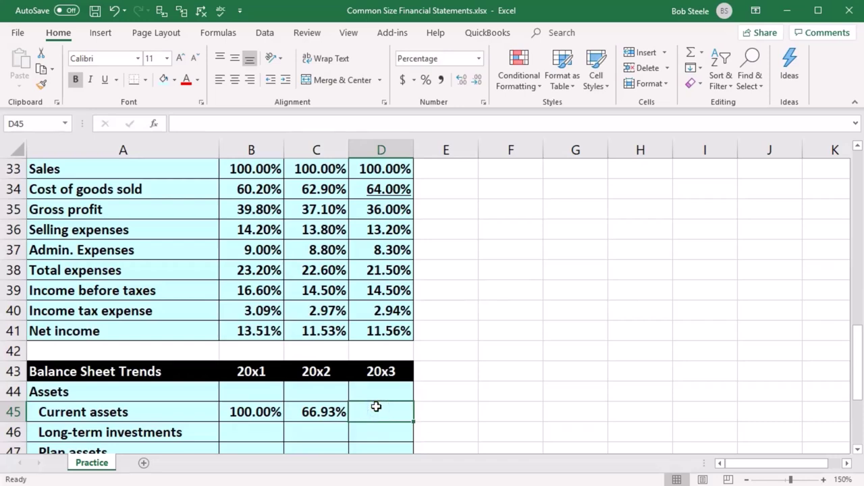
{"action": "type", "text": "="}
{"action": "scroll", "coordinate": [377, 407], "scroll_direction": "up", "scroll_amount": 8}
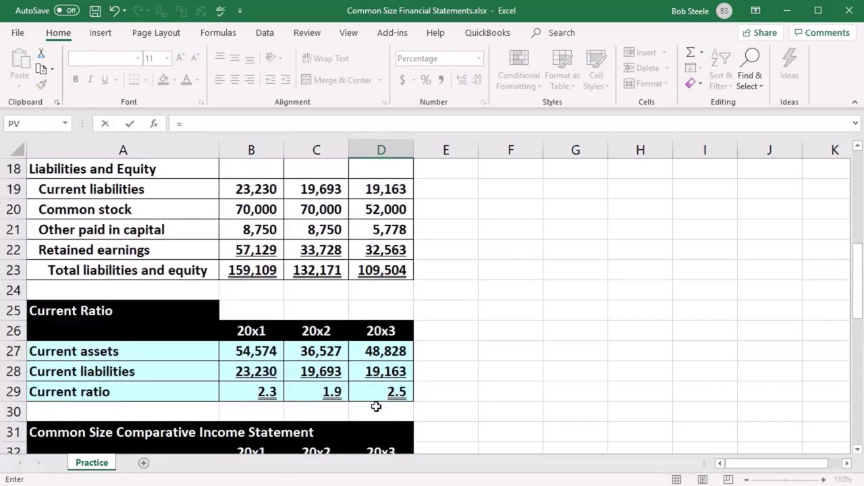
{"action": "left_click", "coordinate": [380, 270]}
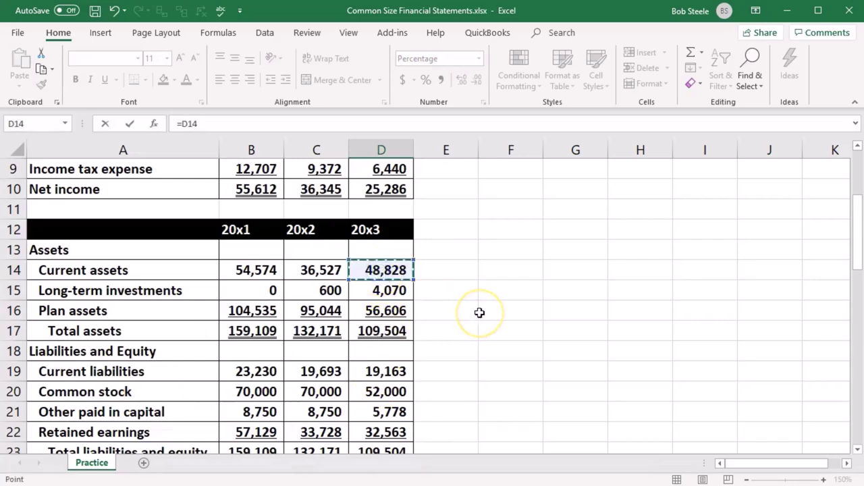
{"action": "type", "text": "/"}
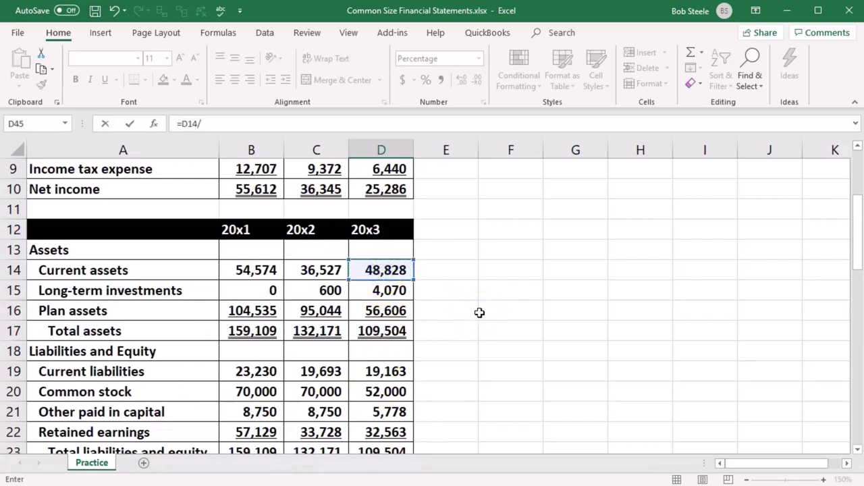
{"action": "left_click", "coordinate": [271, 270]}
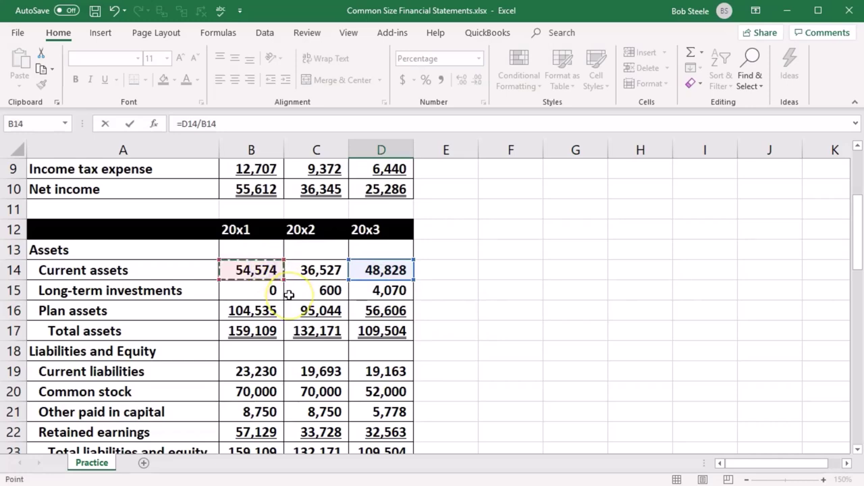
{"action": "key", "text": "Return"}
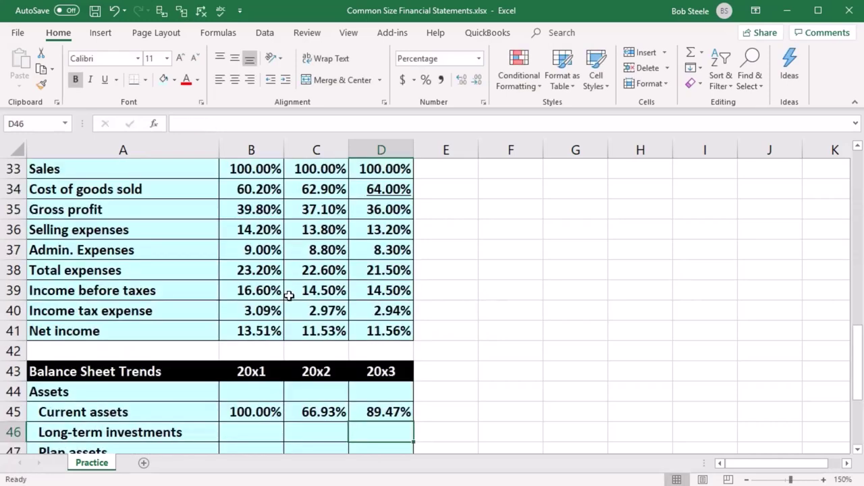
{"action": "scroll", "coordinate": [289, 295], "scroll_direction": "down", "scroll_amount": 1}
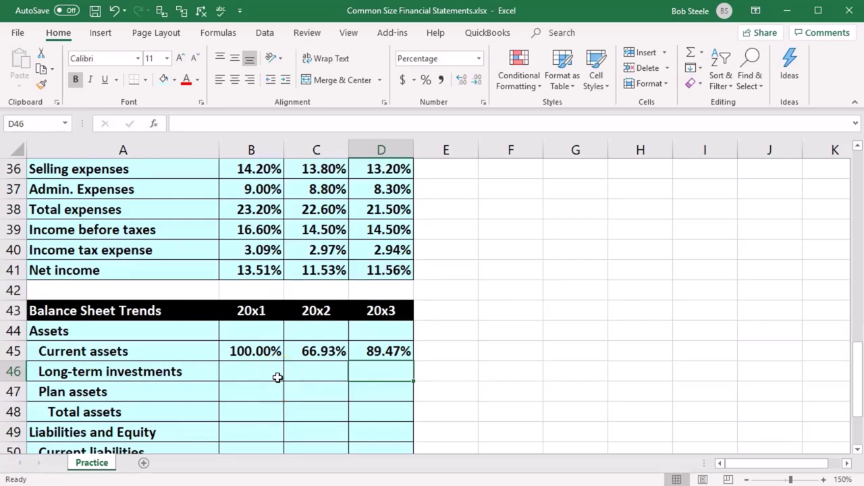
{"action": "left_click", "coordinate": [254, 351]}
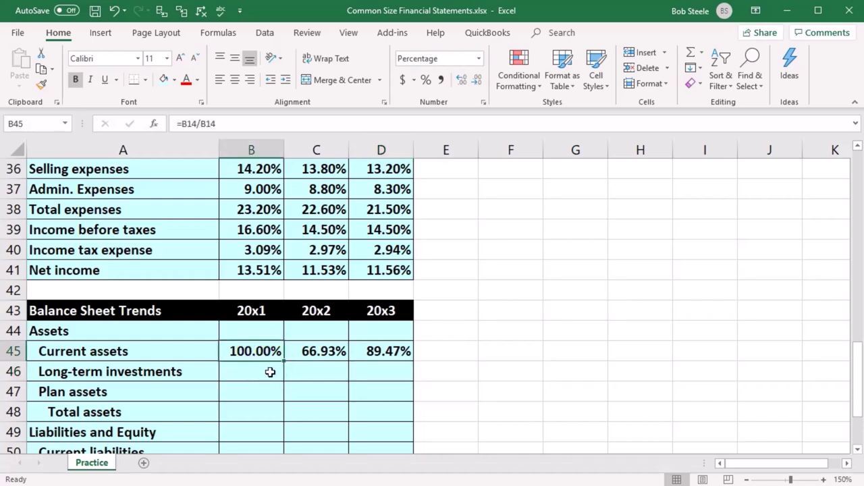
{"action": "key", "text": "Right"}
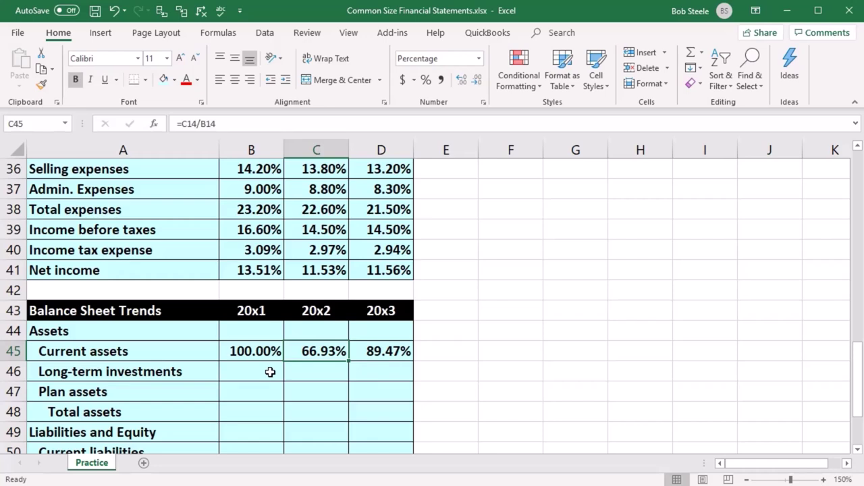
{"action": "left_click", "coordinate": [392, 353]}
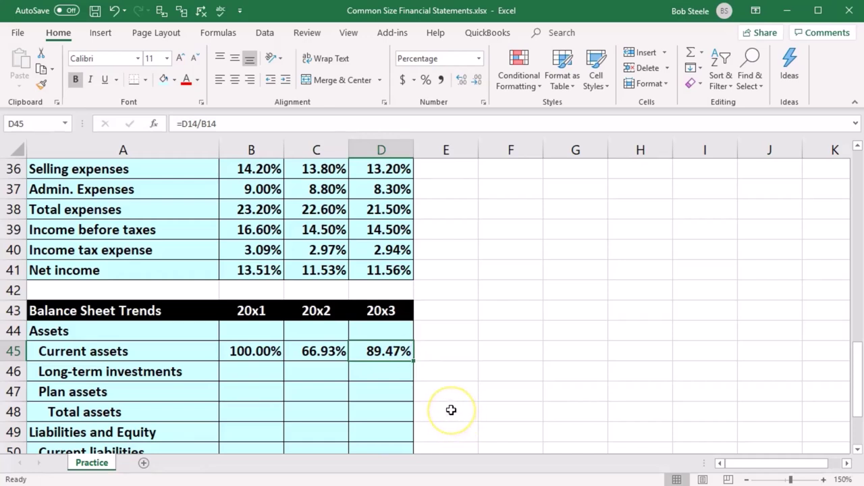
Try to calculate the 20x1 Long-term investments trend in B46 with the formula =B15/B15.
{"action": "left_click", "coordinate": [247, 375]}
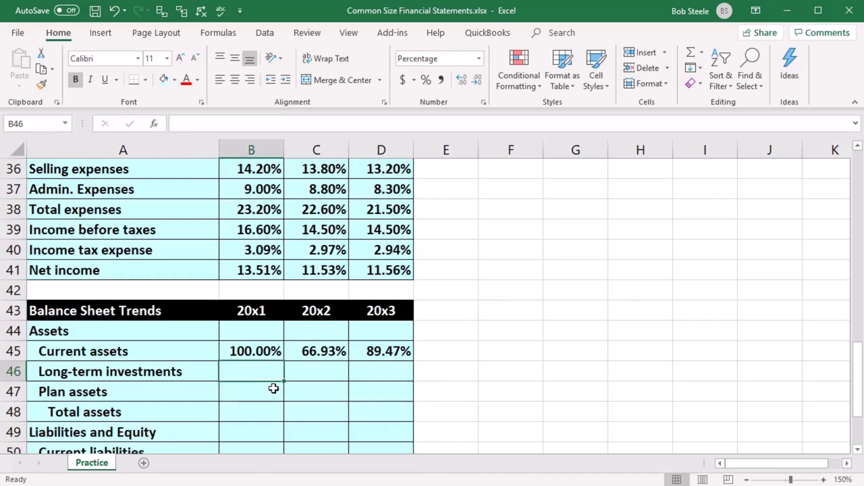
{"action": "type", "text": "="}
{"action": "scroll", "coordinate": [273, 389], "scroll_direction": "up", "scroll_amount": 9}
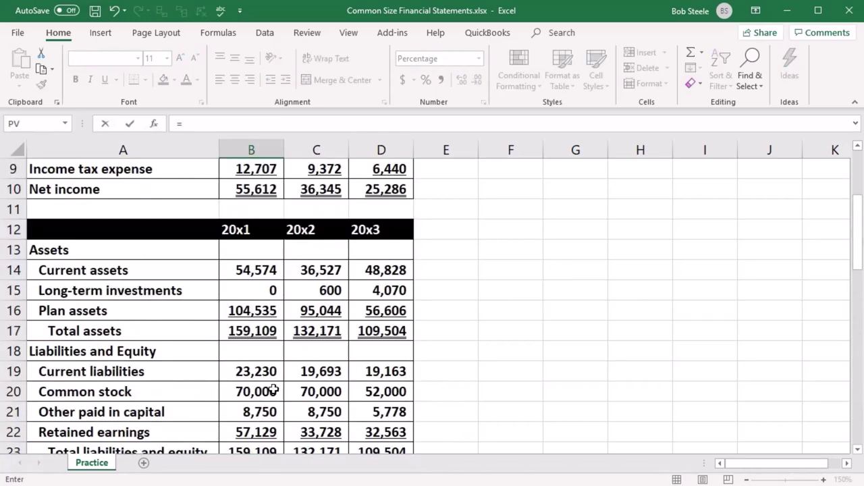
{"action": "left_click", "coordinate": [258, 291]}
{"action": "type", "text": "/"}
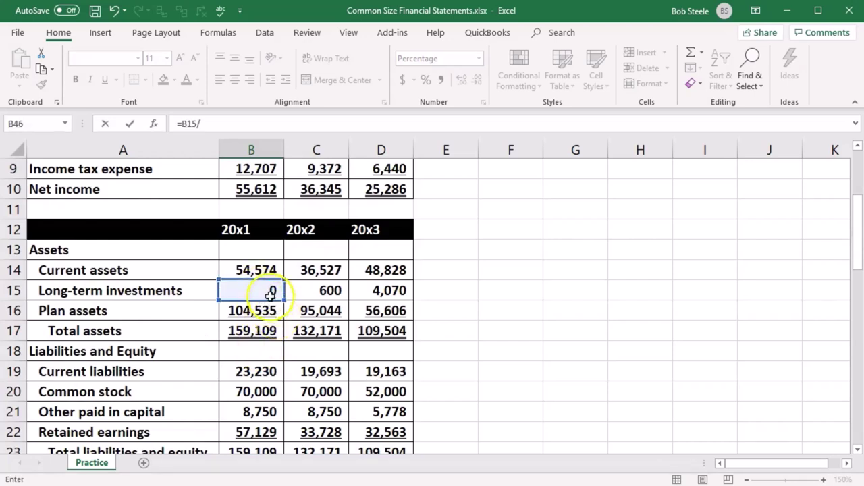
{"action": "left_click", "coordinate": [268, 288]}
{"action": "key", "text": "Return"}
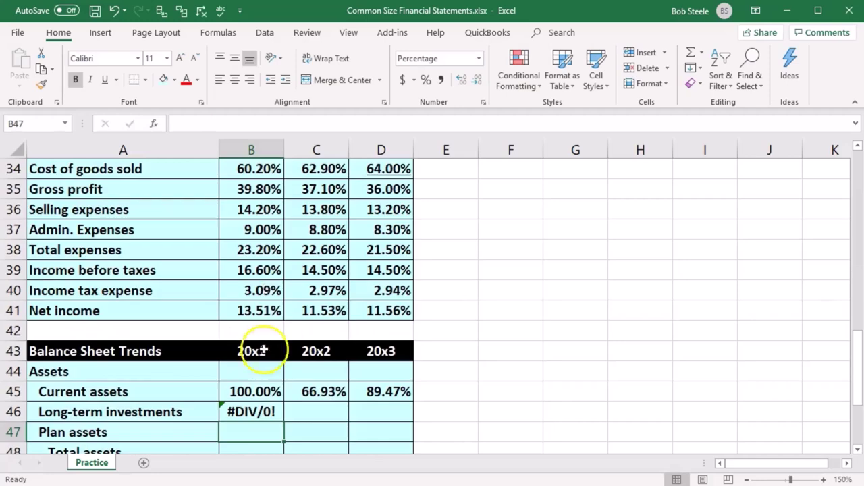
Try to calculate the 20x2 Long-term investments trend against 20x1 in C46 with the formula =C15/B15.
{"action": "scroll", "coordinate": [325, 312], "scroll_direction": "down", "scroll_amount": 2}
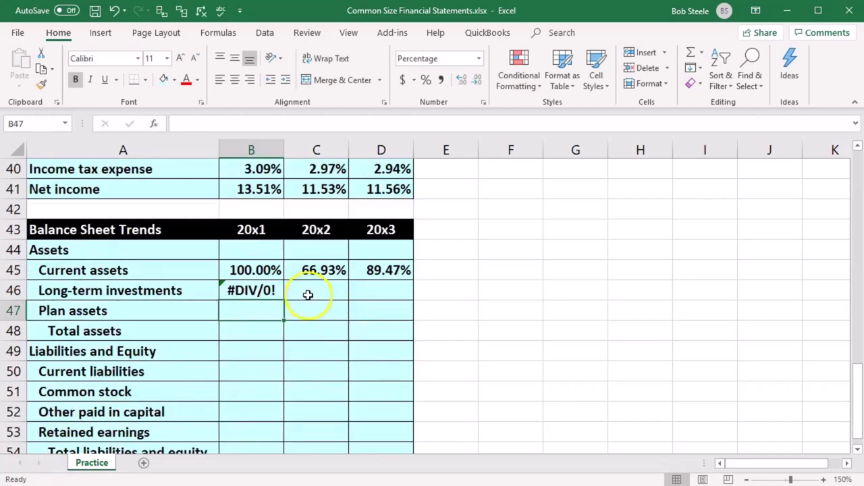
{"action": "left_click", "coordinate": [308, 293]}
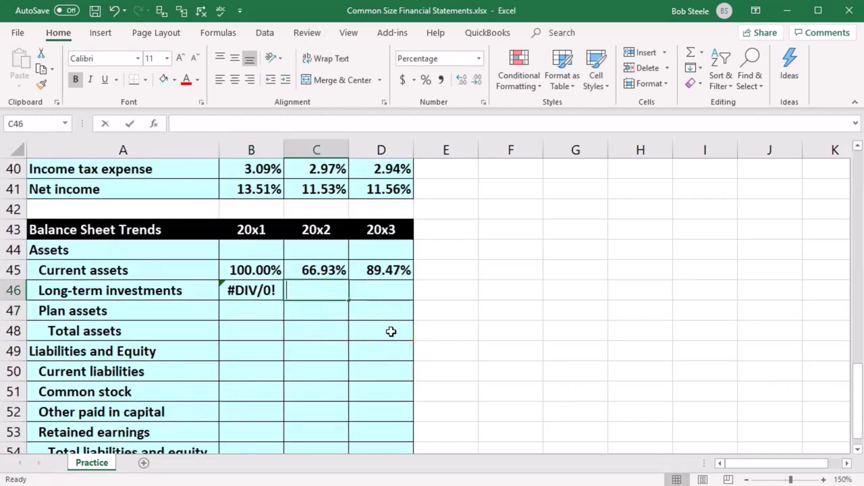
{"action": "type", "text": "="}
{"action": "scroll", "coordinate": [391, 331], "scroll_direction": "up", "scroll_amount": 10}
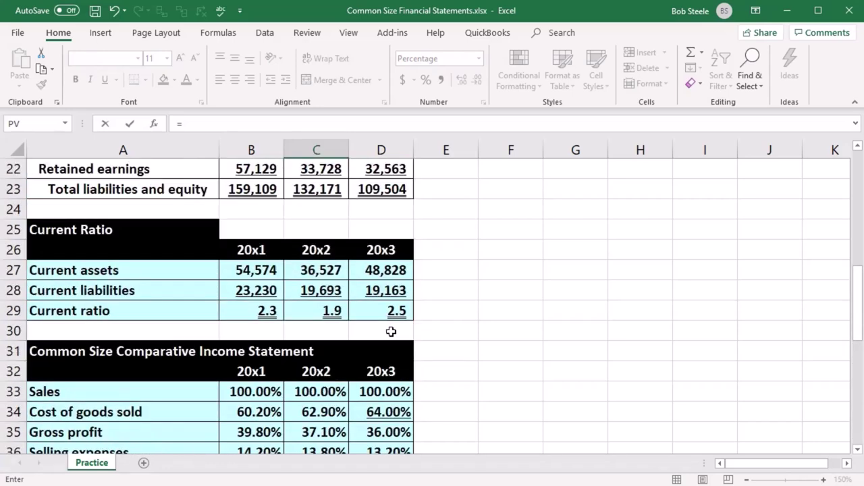
{"action": "left_click", "coordinate": [332, 271]}
{"action": "type", "text": "/"}
{"action": "left_click", "coordinate": [264, 270]}
{"action": "key", "text": "Return"}
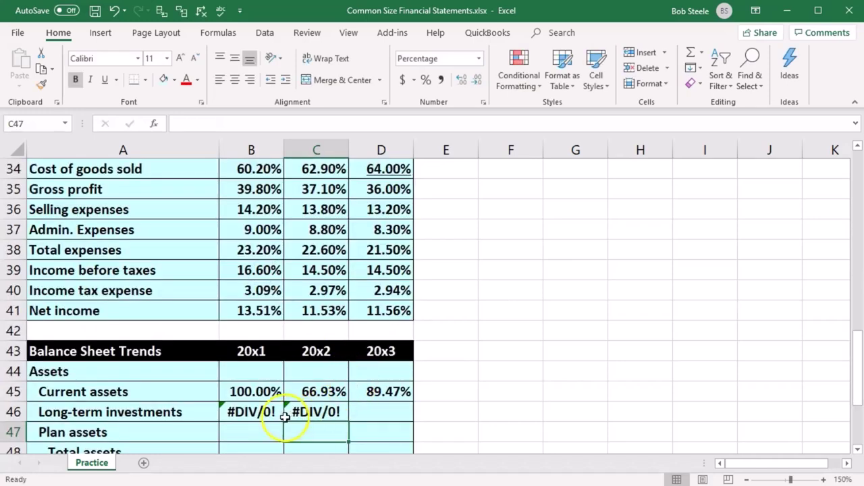
Clear the Long-term investments formulas in B46:C46 and enter NA in B46, C46 and D46 instead.
{"action": "left_click_drag", "start_coordinate": [251, 414], "coordinate": [335, 411]}
{"action": "key", "text": "Delete"}
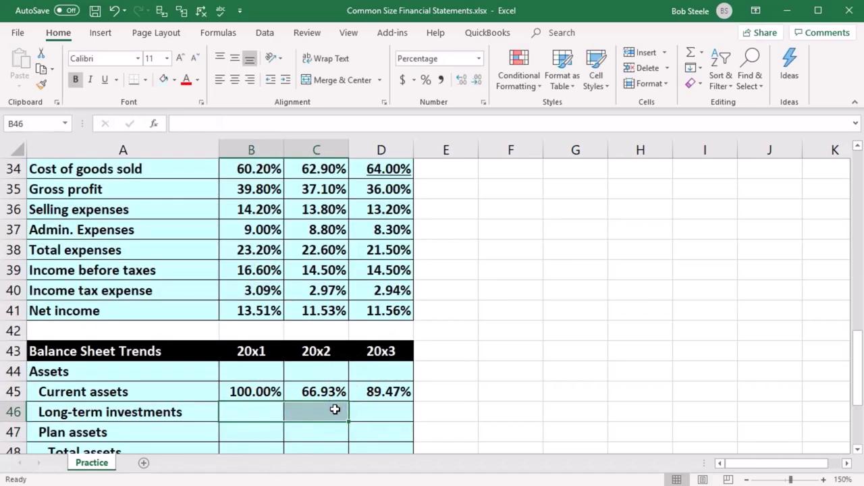
{"action": "key", "text": "Left"}
{"action": "key", "text": "Right"}
{"action": "type", "text": "NA"}
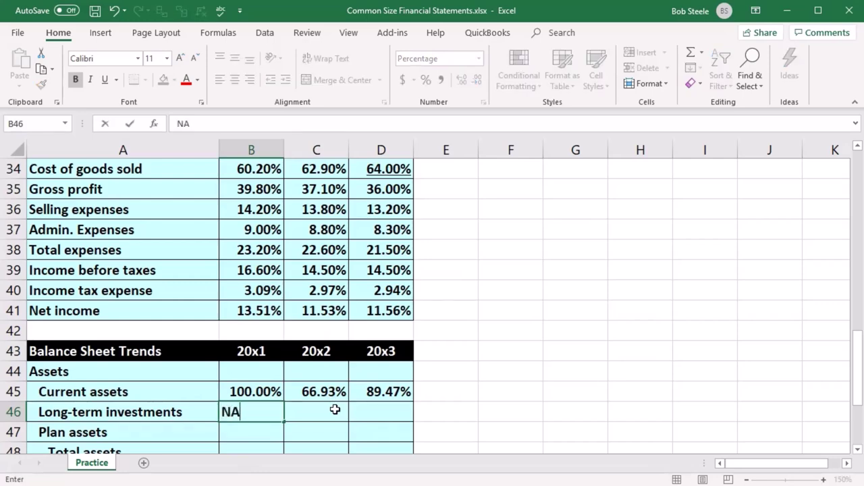
{"action": "key", "text": "Tab"}
{"action": "type", "text": "NA"}
{"action": "key", "text": "Tab"}
{"action": "type", "text": "N"}
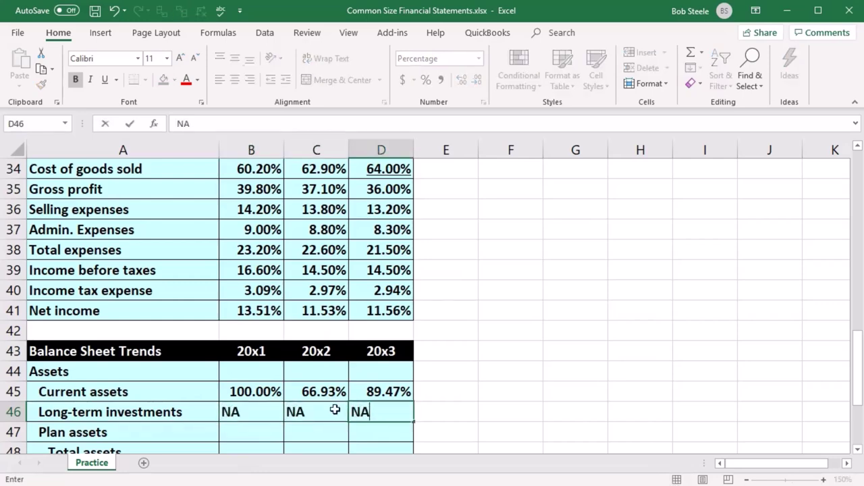
{"action": "type", "text": "A"}
{"action": "key", "text": "Return"}
Calculate the 20x1 Plan assets trend in B47 with the formula =B16/B16.
{"action": "scroll", "coordinate": [335, 410], "scroll_direction": "down", "scroll_amount": 1}
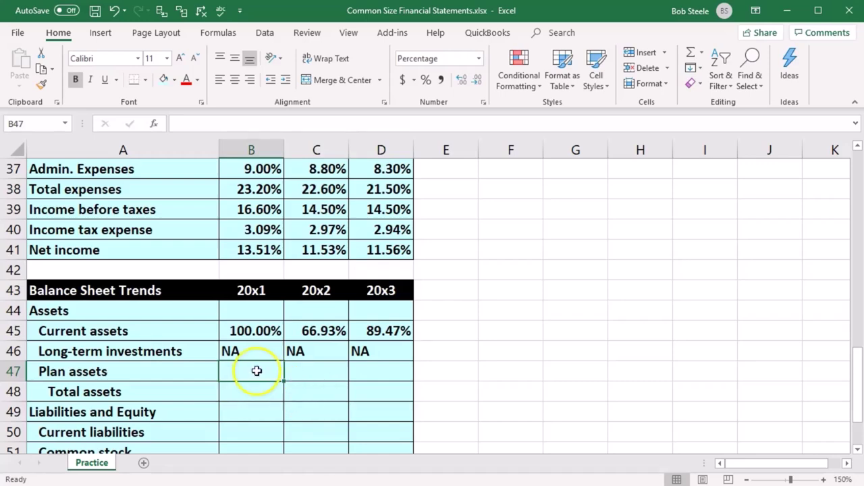
{"action": "type", "text": "="}
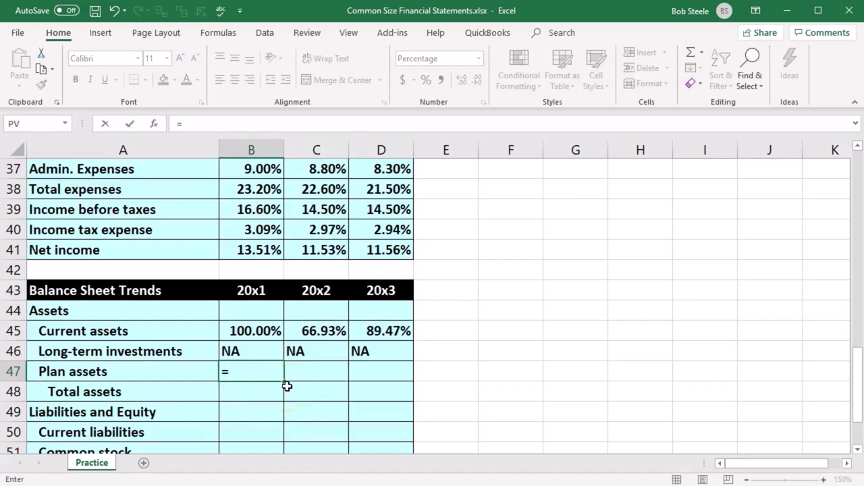
{"action": "scroll", "coordinate": [287, 386], "scroll_direction": "up", "scroll_amount": 8}
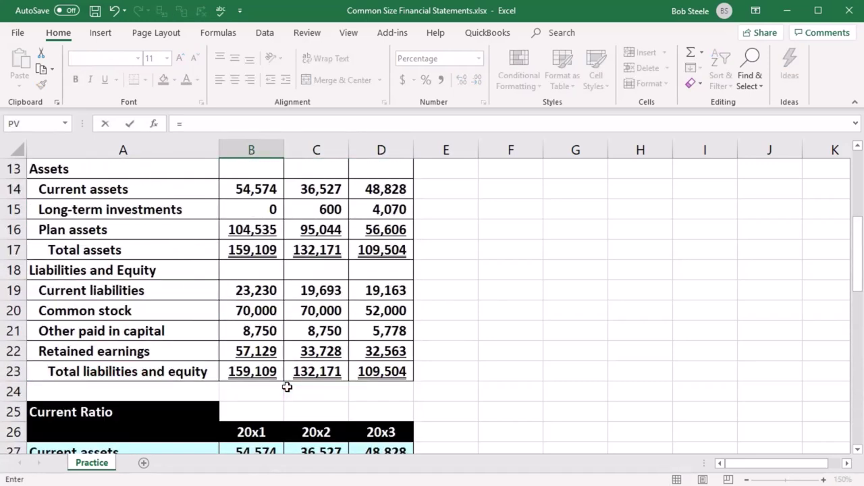
{"action": "scroll", "coordinate": [287, 386], "scroll_direction": "up", "scroll_amount": 1}
{"action": "left_click", "coordinate": [251, 296]}
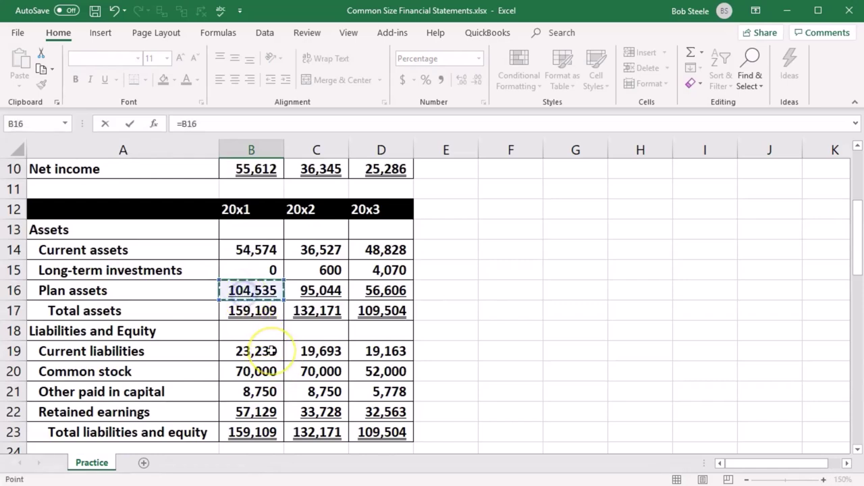
{"action": "type", "text": "/"}
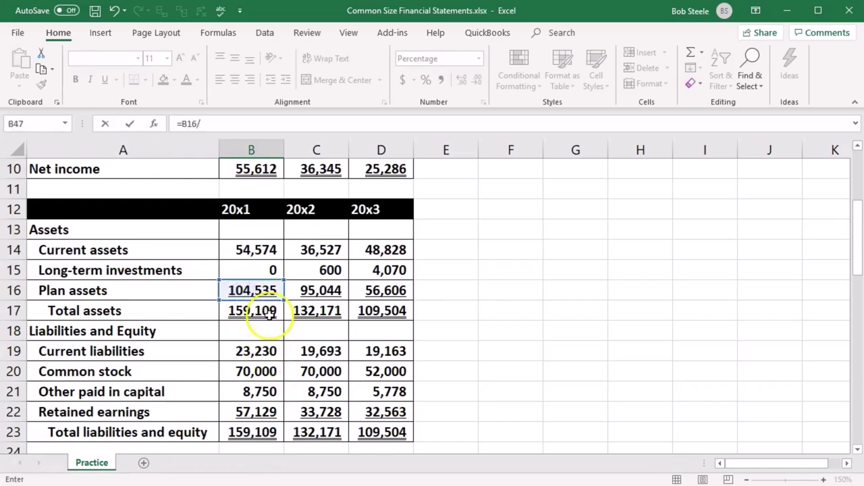
{"action": "left_click", "coordinate": [268, 292]}
{"action": "key", "text": "Return"}
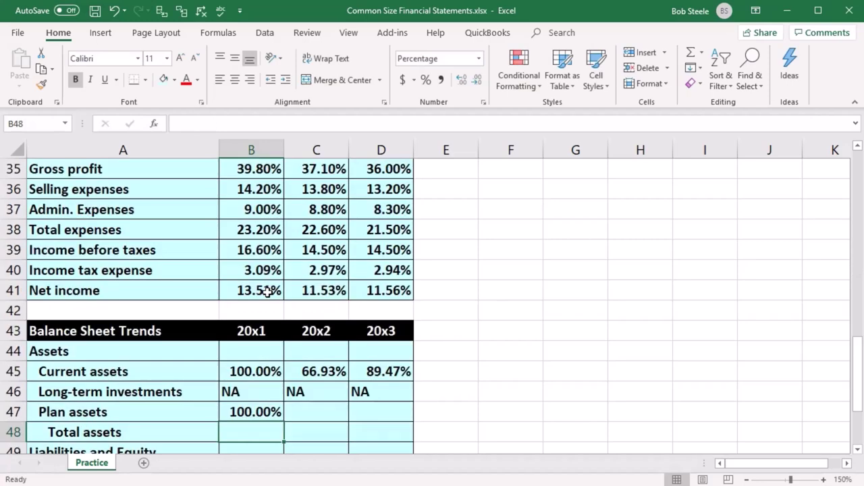
Calculate the 20x2 Plan assets trend against 20x1 in C47 with the formula =C16/B16.
{"action": "scroll", "coordinate": [266, 290], "scroll_direction": "down", "scroll_amount": 1}
{"action": "left_click", "coordinate": [310, 354]}
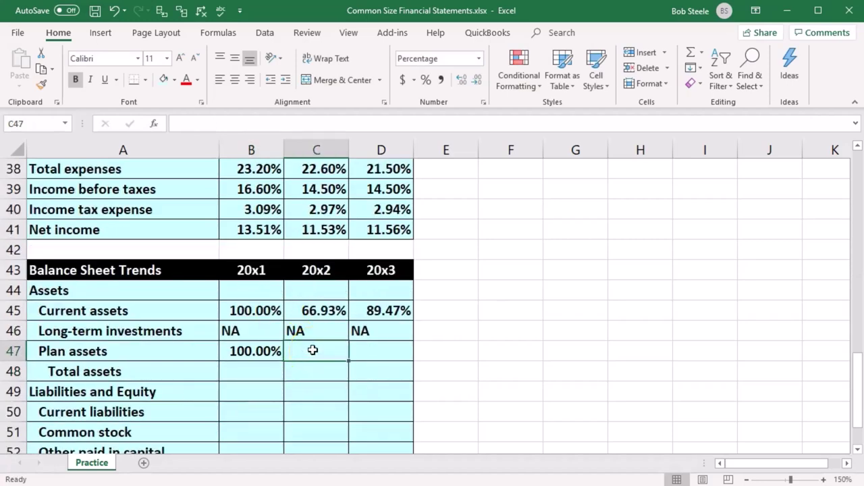
{"action": "type", "text": "="}
{"action": "scroll", "coordinate": [314, 351], "scroll_direction": "up", "scroll_amount": 9}
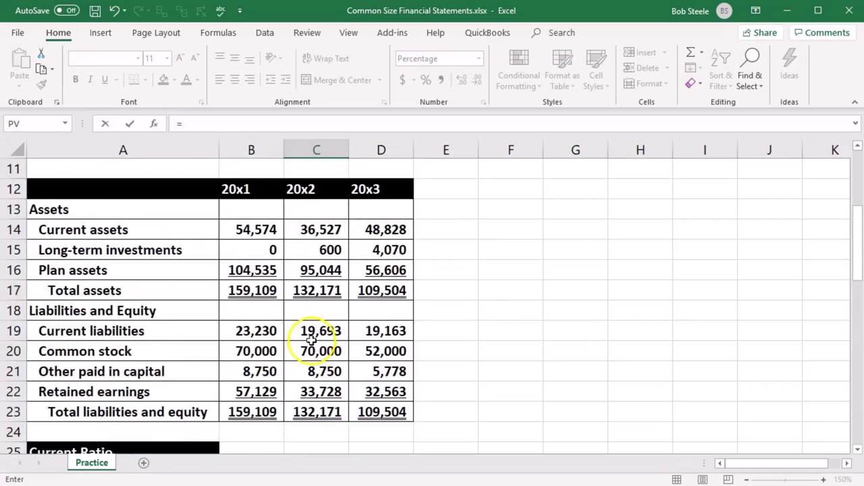
{"action": "left_click", "coordinate": [308, 270]}
{"action": "type", "text": "/"}
{"action": "left_click", "coordinate": [261, 270]}
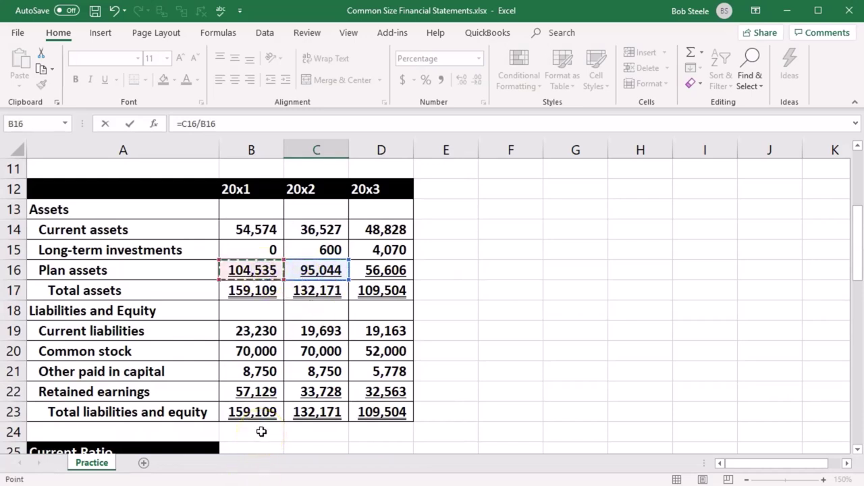
{"action": "key", "text": "Return"}
Calculate the 20x3 Plan assets trend against 20x1 in D47 with the formula =D16/B16.
{"action": "left_click", "coordinate": [401, 412]}
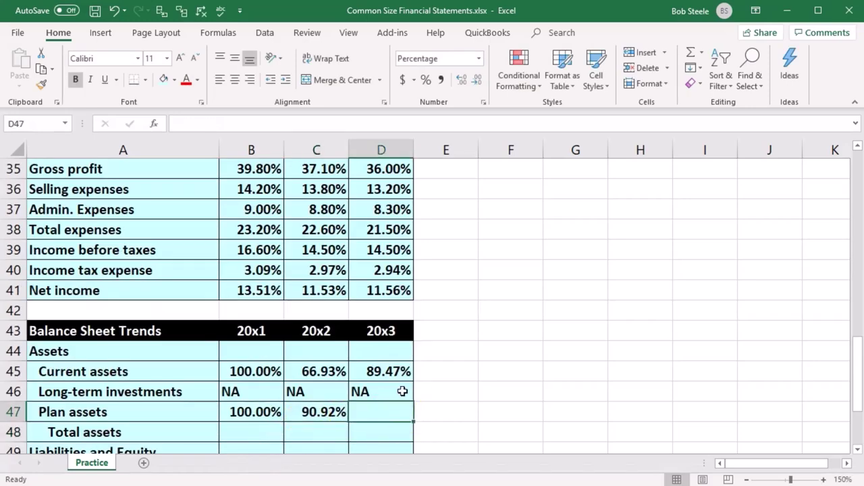
{"action": "type", "text": "="}
{"action": "scroll", "coordinate": [402, 392], "scroll_direction": "up", "scroll_amount": 8}
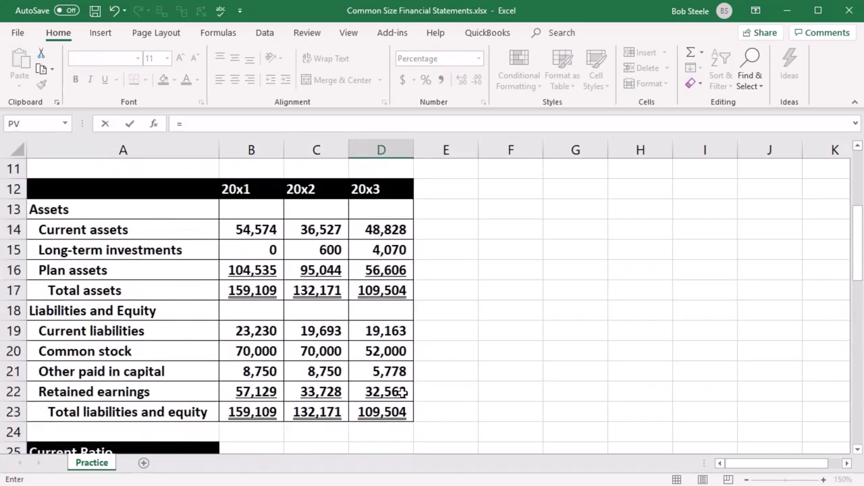
{"action": "left_click", "coordinate": [373, 270]}
{"action": "type", "text": "/"}
{"action": "left_click", "coordinate": [242, 270]}
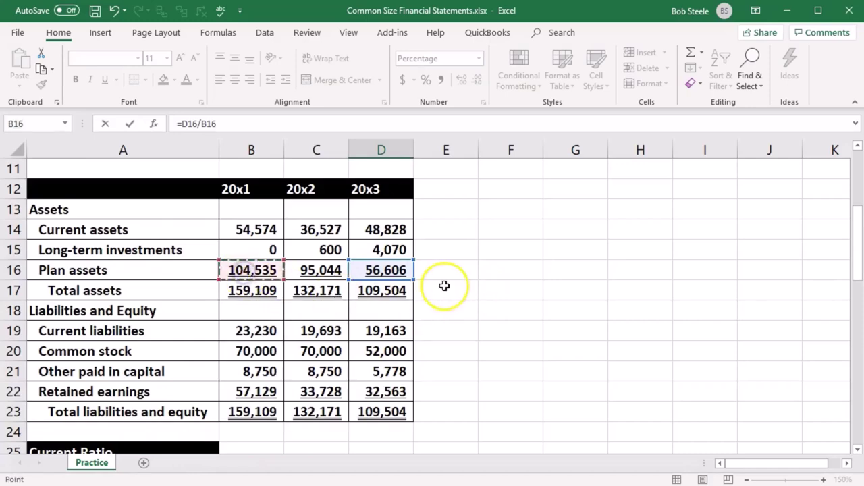
{"action": "key", "text": "Return"}
Calculate the 20x1 Total assets trend in B48 with the formula =B17/B17.
{"action": "scroll", "coordinate": [444, 286], "scroll_direction": "down", "scroll_amount": 1}
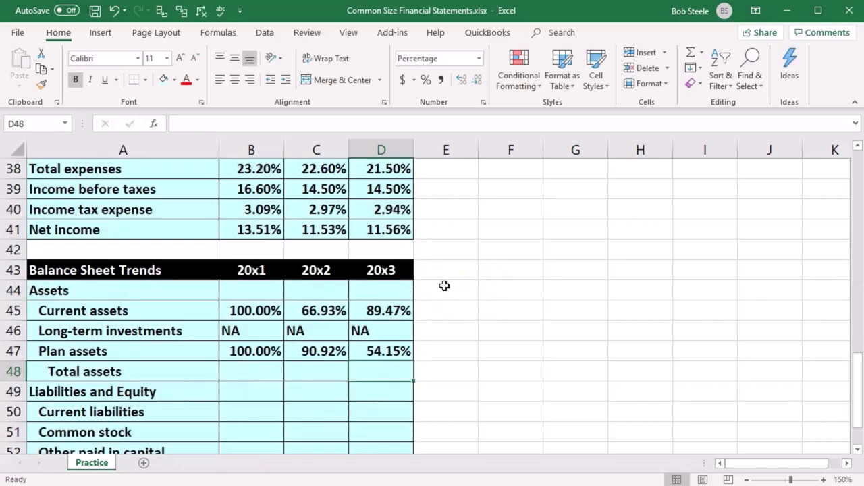
{"action": "left_click", "coordinate": [264, 370]}
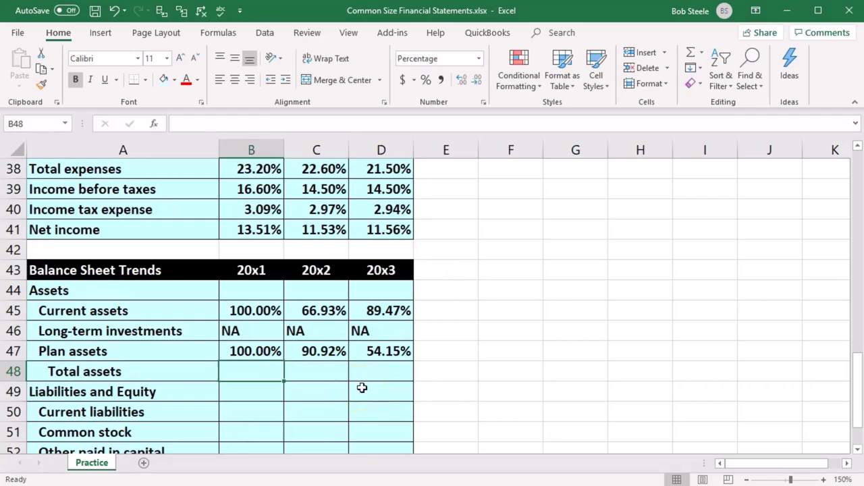
{"action": "type", "text": "="}
{"action": "scroll", "coordinate": [361, 388], "scroll_direction": "up", "scroll_amount": 8}
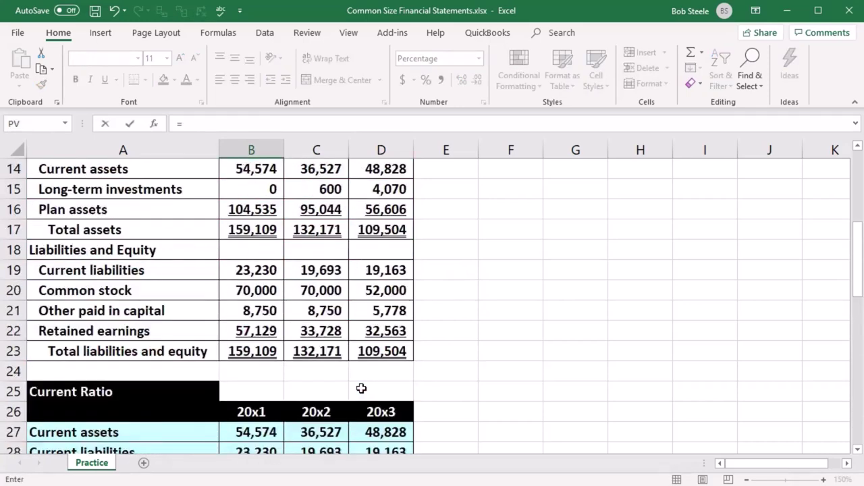
{"action": "scroll", "coordinate": [362, 388], "scroll_direction": "up", "scroll_amount": 2}
{"action": "left_click", "coordinate": [261, 349]}
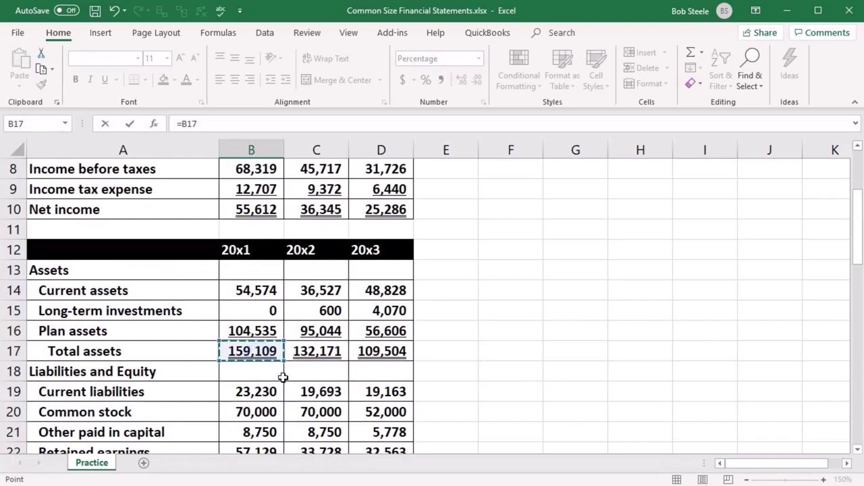
{"action": "type", "text": "/"}
{"action": "left_click", "coordinate": [263, 356]}
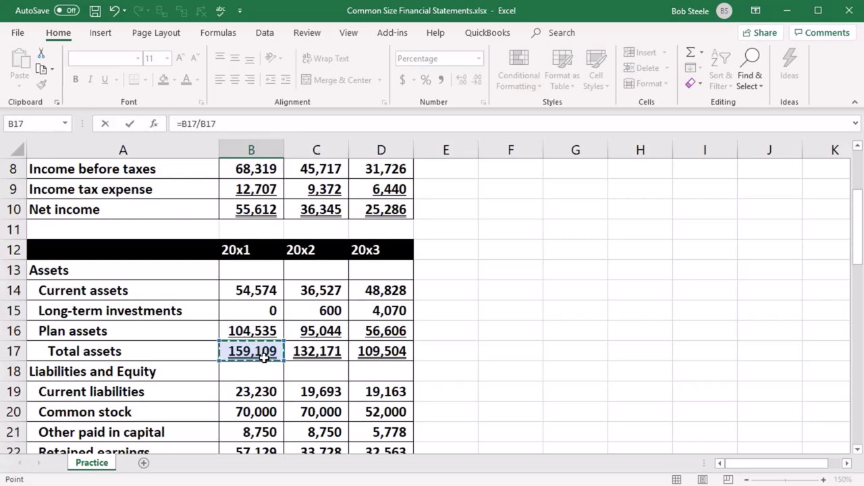
{"action": "key", "text": "Tab"}
Calculate the 20x2 Total assets trend against 20x1 in C48 with the formula =C17/B17.
{"action": "scroll", "coordinate": [263, 357], "scroll_direction": "down", "scroll_amount": 1}
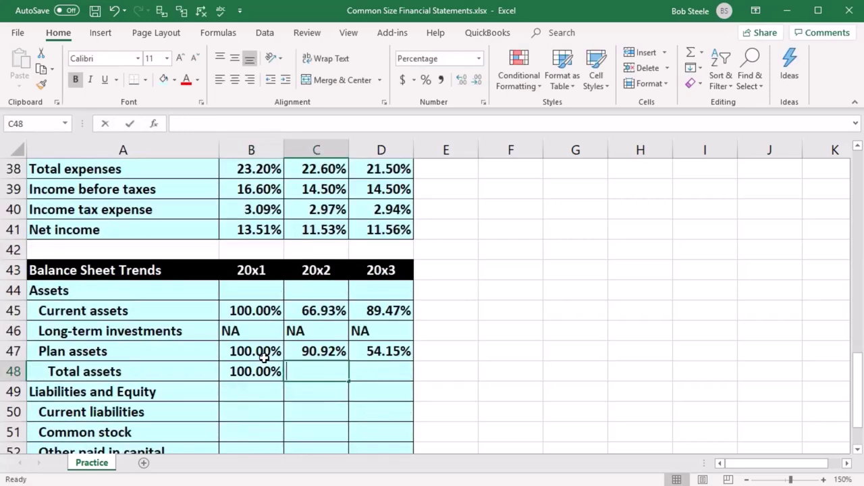
{"action": "type", "text": "="}
{"action": "scroll", "coordinate": [263, 374], "scroll_direction": "up", "scroll_amount": 7}
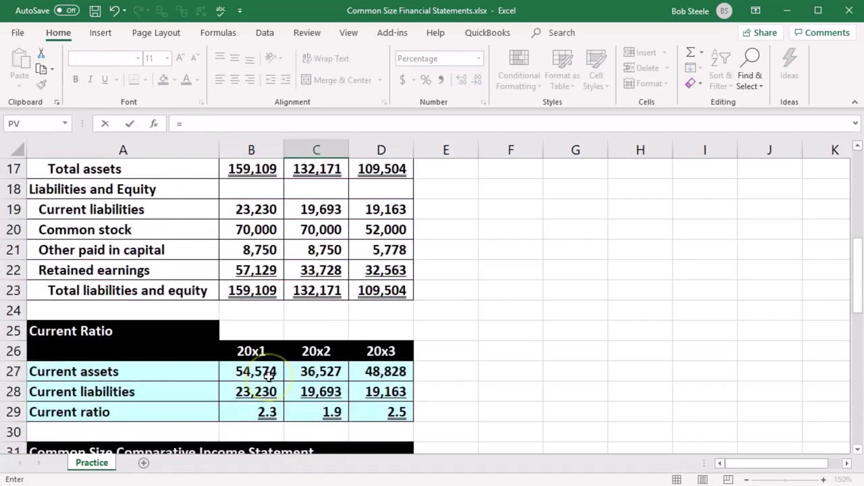
{"action": "scroll", "coordinate": [268, 377], "scroll_direction": "up", "scroll_amount": 2}
{"action": "left_click", "coordinate": [316, 290]}
{"action": "type", "text": "/"}
{"action": "left_click", "coordinate": [268, 292]}
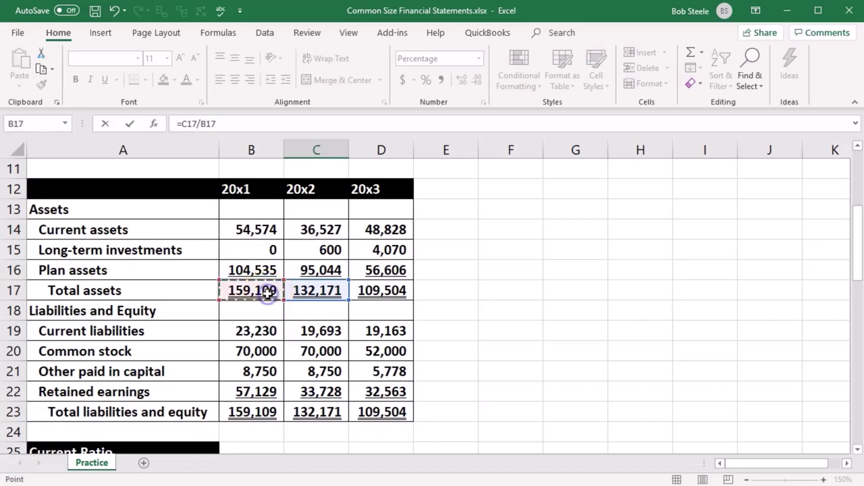
{"action": "key", "text": "Escape"}
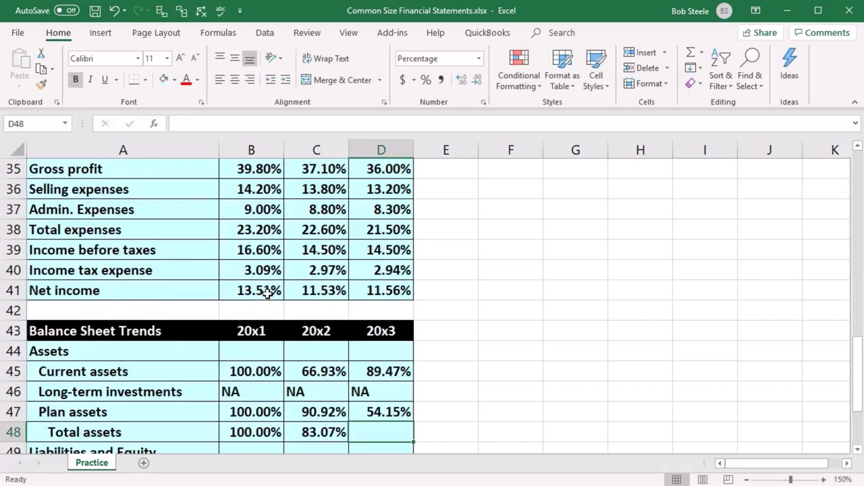
Calculate the 20x3 Total assets trend against 20x1 in D48 with the formula =D17/B17.
{"action": "type", "text": "="}
{"action": "scroll", "coordinate": [424, 367], "scroll_direction": "up", "scroll_amount": 7}
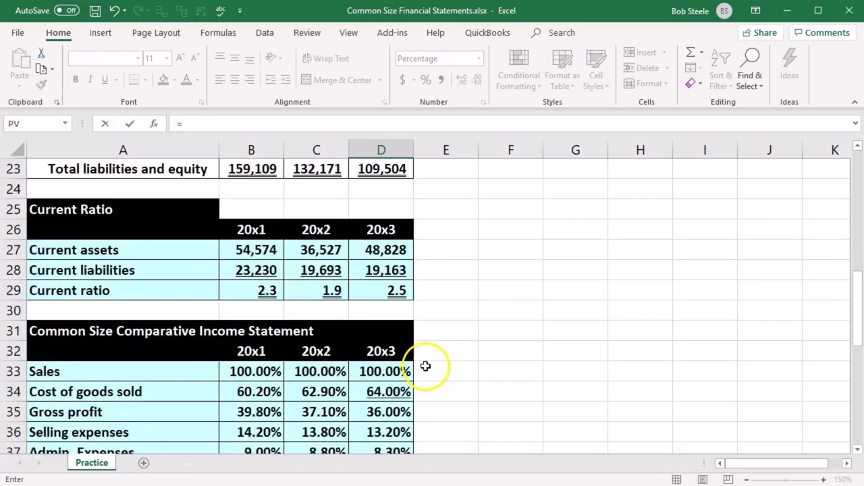
{"action": "scroll", "coordinate": [425, 367], "scroll_direction": "up", "scroll_amount": 2}
{"action": "left_click", "coordinate": [392, 352]}
{"action": "type", "text": "/"}
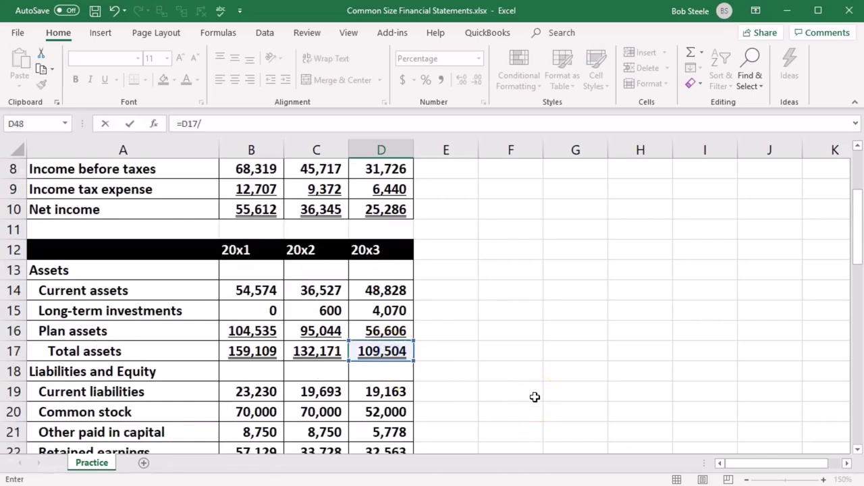
{"action": "left_click", "coordinate": [253, 353]}
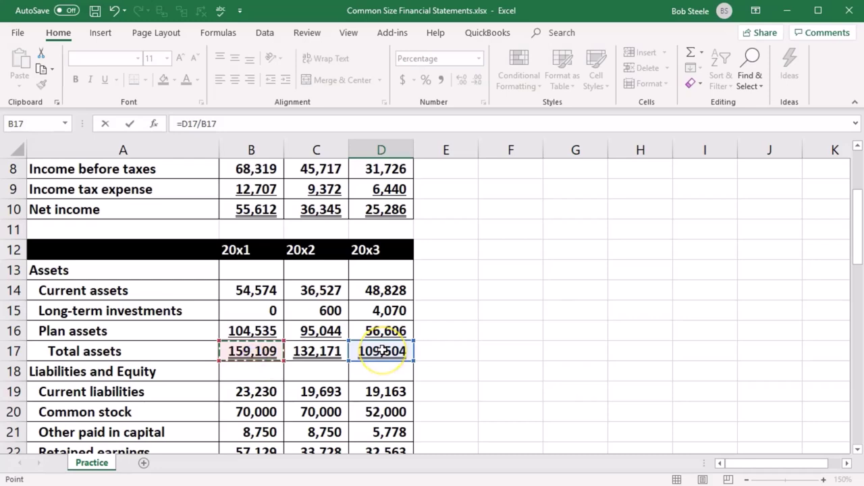
{"action": "key", "text": "Return"}
Calculate the 20x1 Current liabilities trend in B50 with the formula =B19/B19.
{"action": "scroll", "coordinate": [382, 350], "scroll_direction": "down", "scroll_amount": 2}
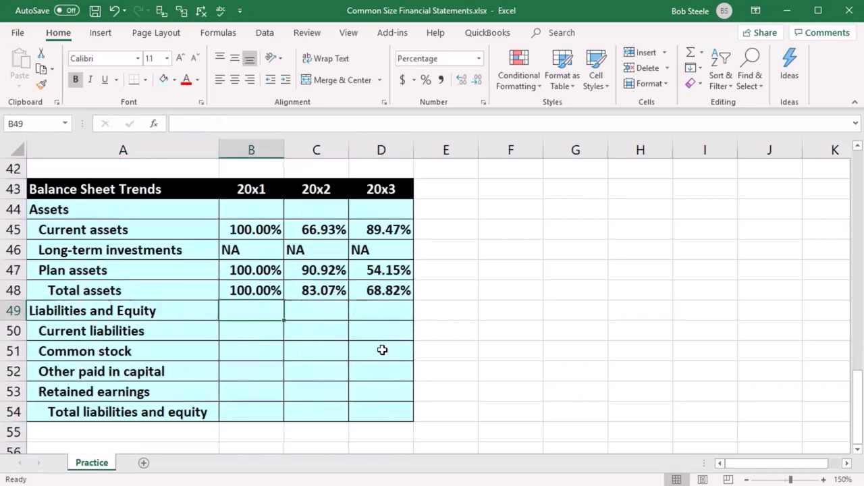
{"action": "left_click", "coordinate": [259, 333]}
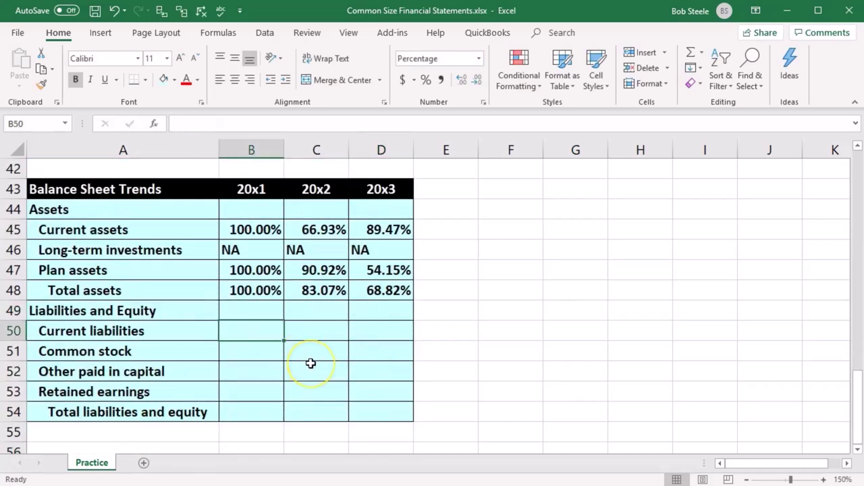
{"action": "type", "text": "="}
{"action": "scroll", "coordinate": [311, 363], "scroll_direction": "up", "scroll_amount": 9}
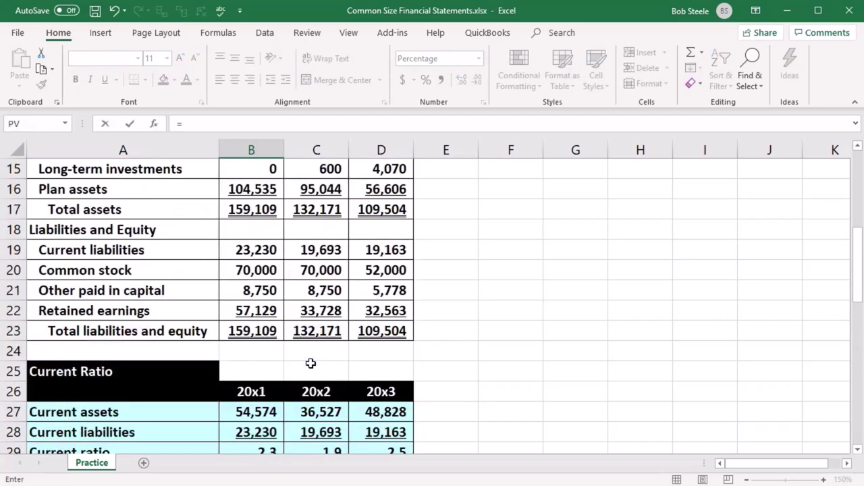
{"action": "left_click", "coordinate": [255, 248]}
{"action": "scroll", "coordinate": [289, 275], "scroll_direction": "up", "scroll_amount": 1}
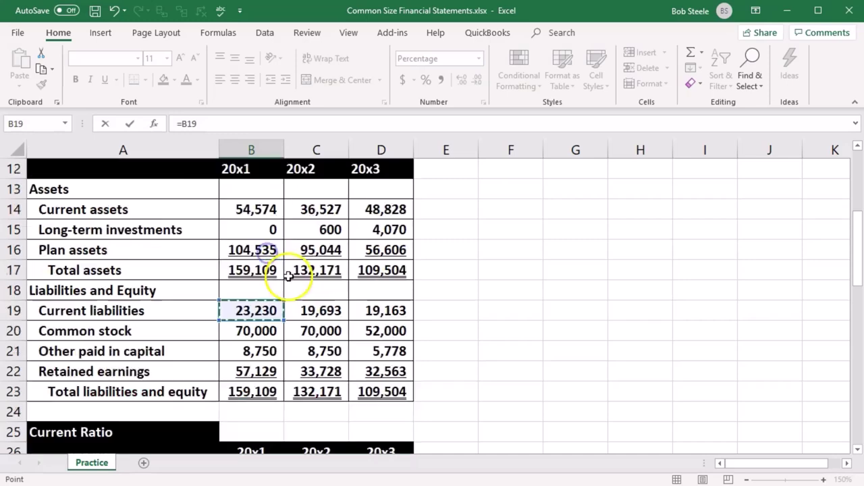
{"action": "type", "text": "/"}
{"action": "left_click", "coordinate": [260, 307]}
{"action": "key", "text": "Tab"}
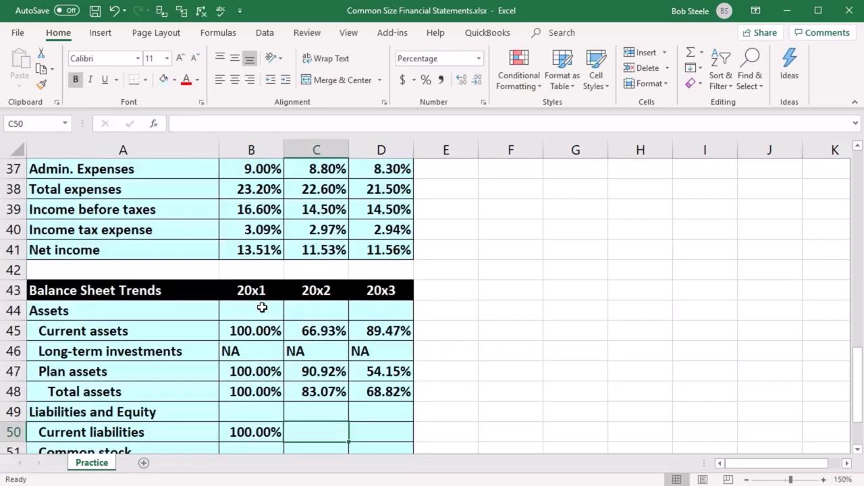
Calculate the 20x2 Current liabilities trend against 20x1 in C50 with the formula =C19/B19.
{"action": "scroll", "coordinate": [262, 308], "scroll_direction": "down", "scroll_amount": 1}
{"action": "type", "text": "="}
{"action": "scroll", "coordinate": [262, 308], "scroll_direction": "up", "scroll_amount": 8}
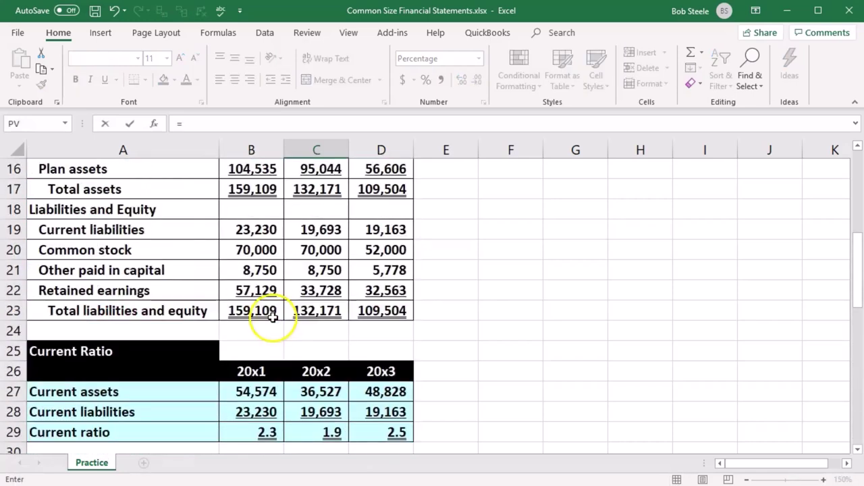
{"action": "left_click", "coordinate": [320, 228]}
{"action": "scroll", "coordinate": [346, 273], "scroll_direction": "up", "scroll_amount": 2}
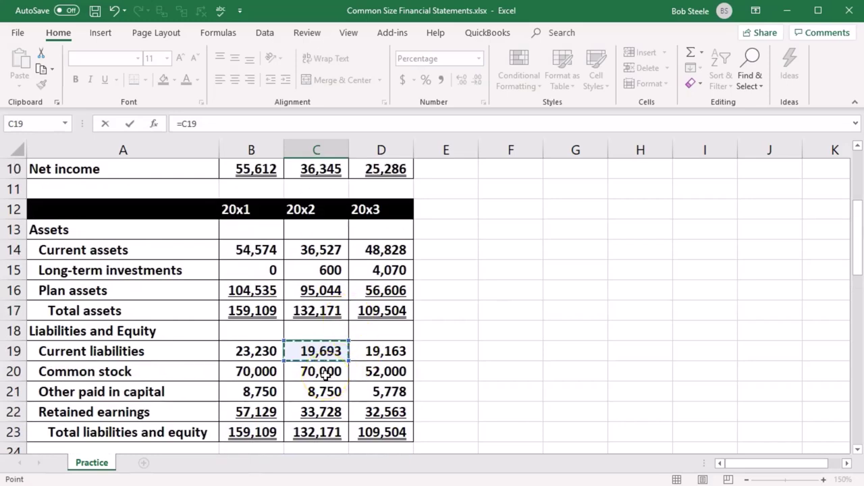
{"action": "type", "text": "/"}
{"action": "left_click", "coordinate": [263, 351]}
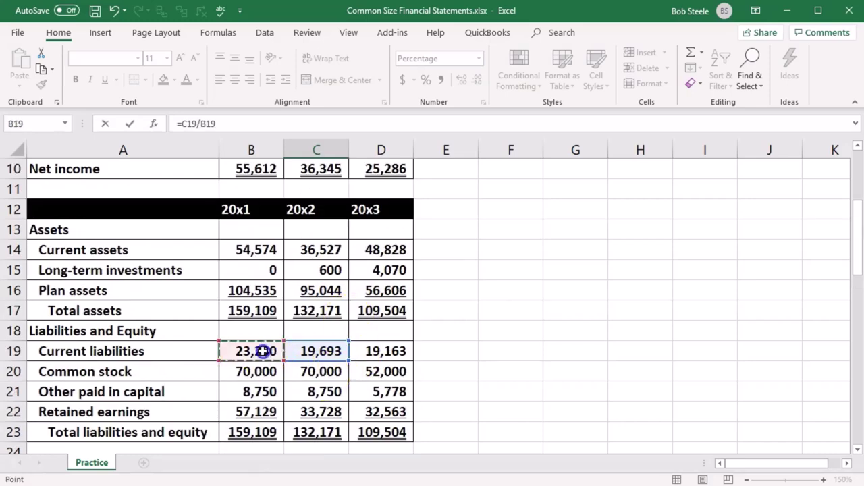
{"action": "key", "text": "Tab"}
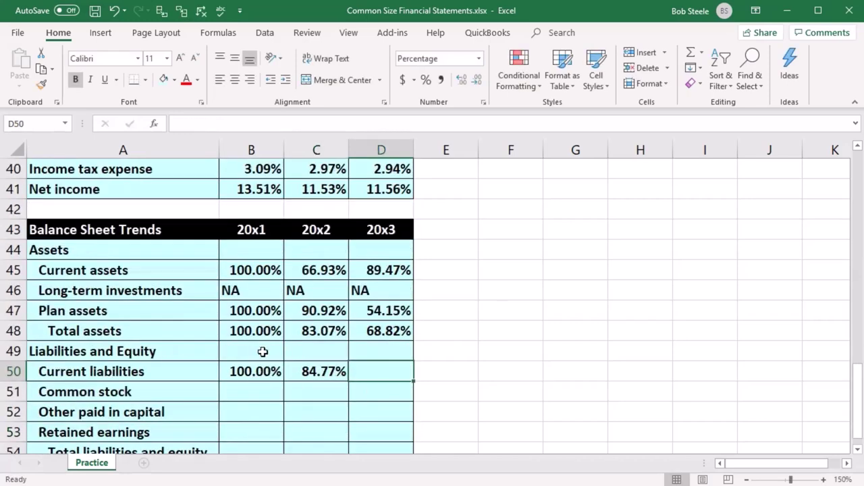
Calculate the 20x3 Current liabilities trend against 20x1 in D50 with the formula =D19/B19.
{"action": "type", "text": "="}
{"action": "scroll", "coordinate": [372, 398], "scroll_direction": "up", "scroll_amount": 9}
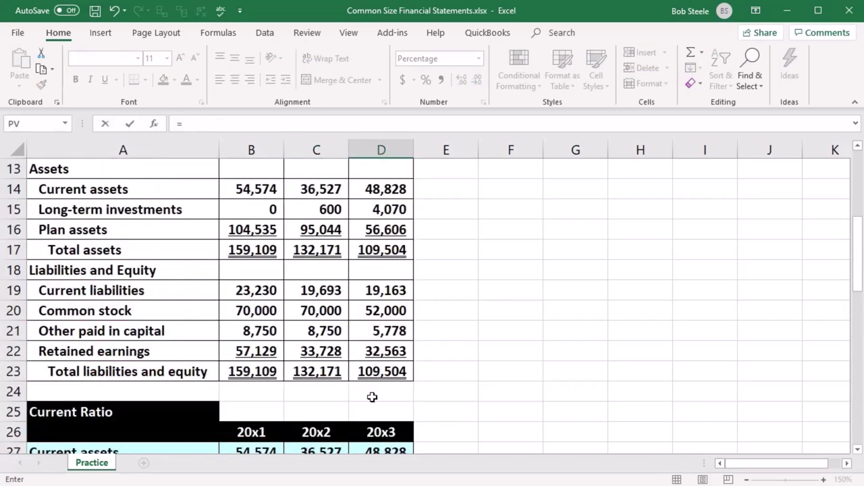
{"action": "left_click", "coordinate": [381, 289]}
{"action": "type", "text": "/"}
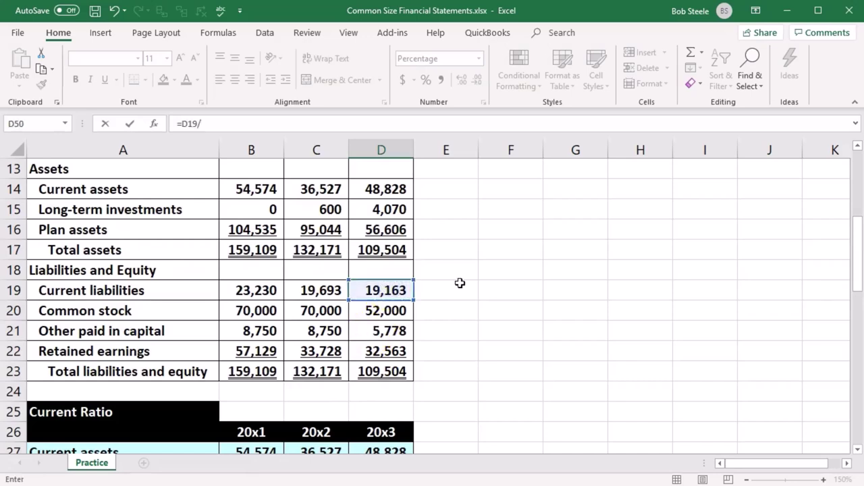
{"action": "left_click", "coordinate": [251, 292]}
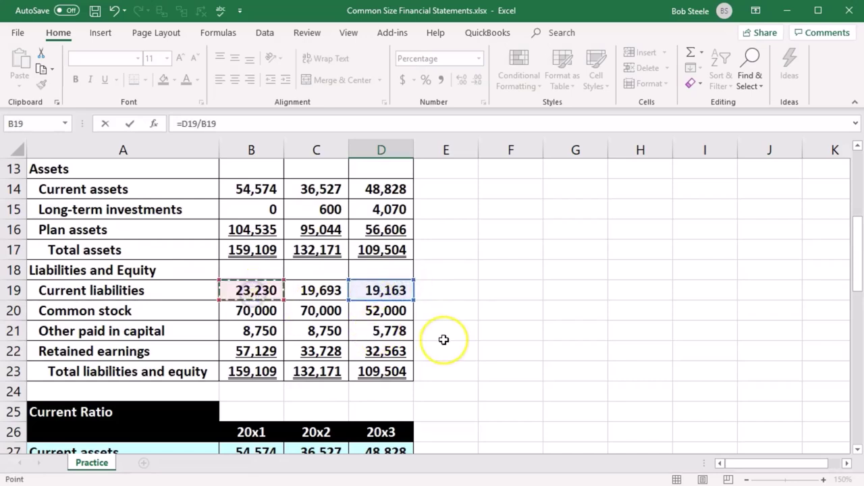
{"action": "key", "text": "Return"}
Calculate the 20x1 Common stock trend in B51 with the formula =B20/B20.
{"action": "scroll", "coordinate": [443, 340], "scroll_direction": "down", "scroll_amount": 1}
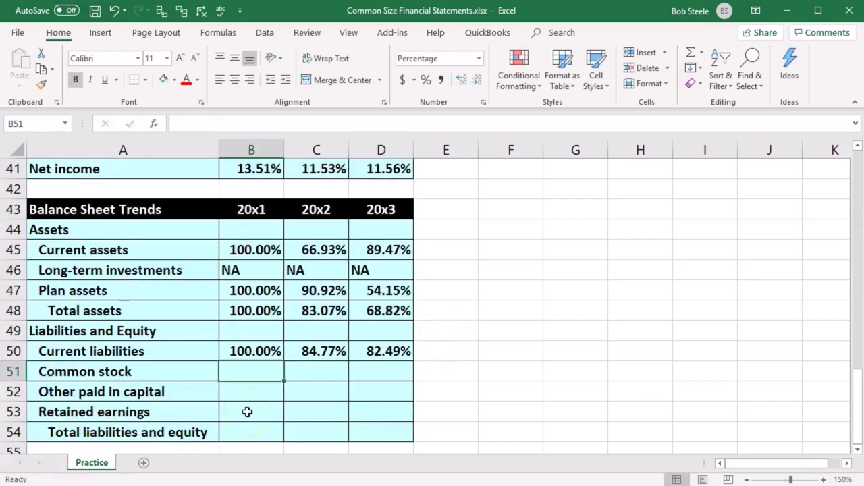
{"action": "type", "text": "="}
{"action": "scroll", "coordinate": [247, 411], "scroll_direction": "up", "scroll_amount": 10}
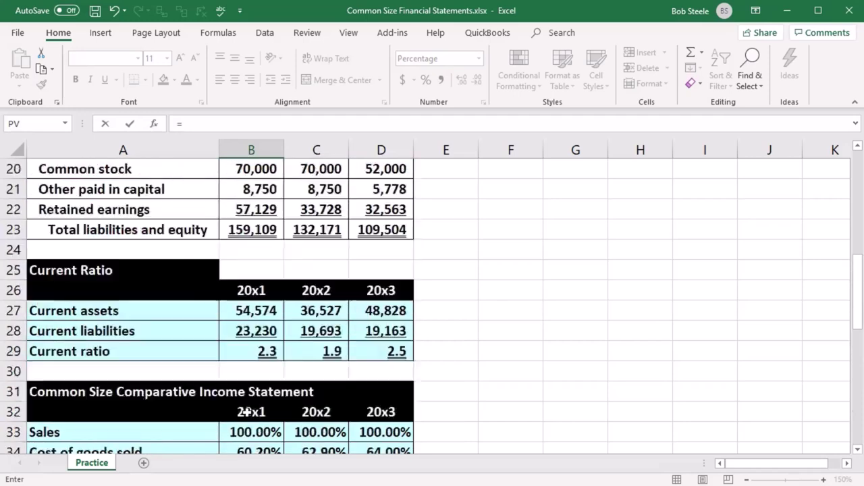
{"action": "left_click", "coordinate": [255, 352]}
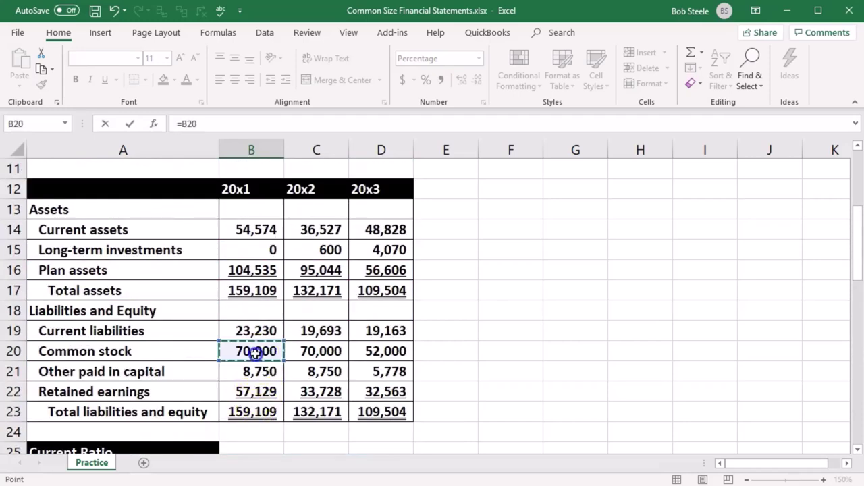
{"action": "type", "text": "/"}
{"action": "left_click", "coordinate": [255, 353]}
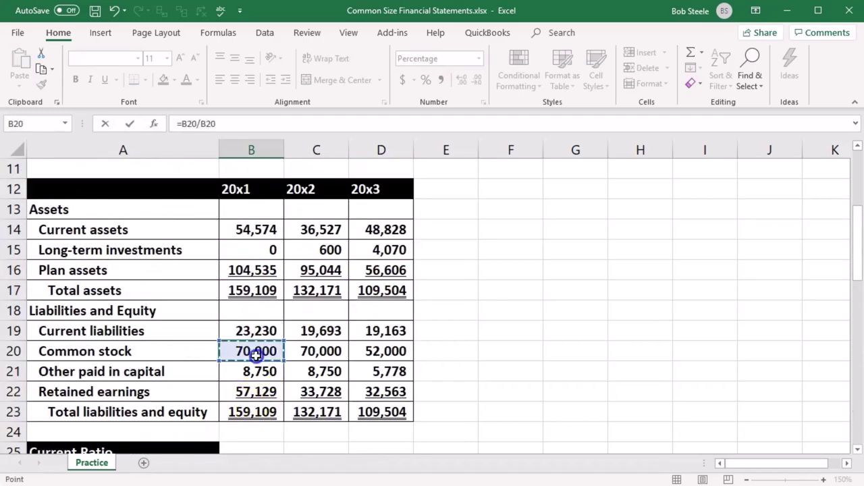
{"action": "key", "text": "Tab"}
Calculate the 20x2 Common stock trend against 20x1 in C51 with the formula =C20/B20.
{"action": "scroll", "coordinate": [255, 356], "scroll_direction": "down", "scroll_amount": 1}
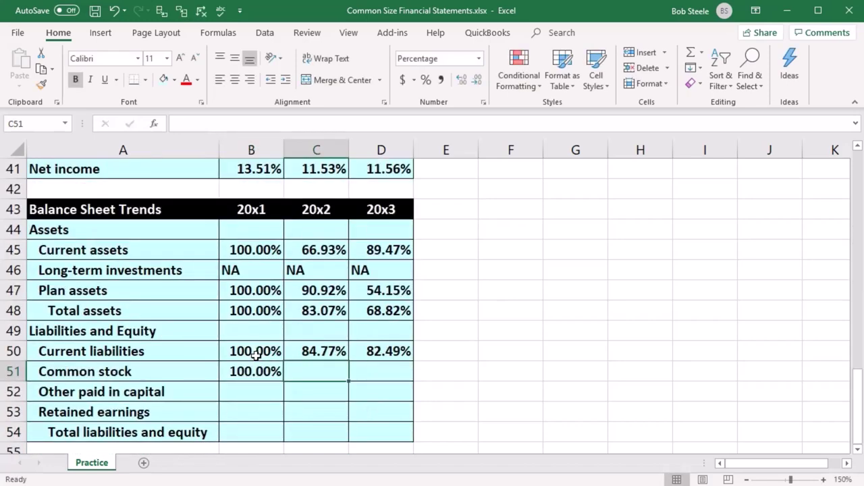
{"action": "scroll", "coordinate": [255, 356], "scroll_direction": "up", "scroll_amount": 7}
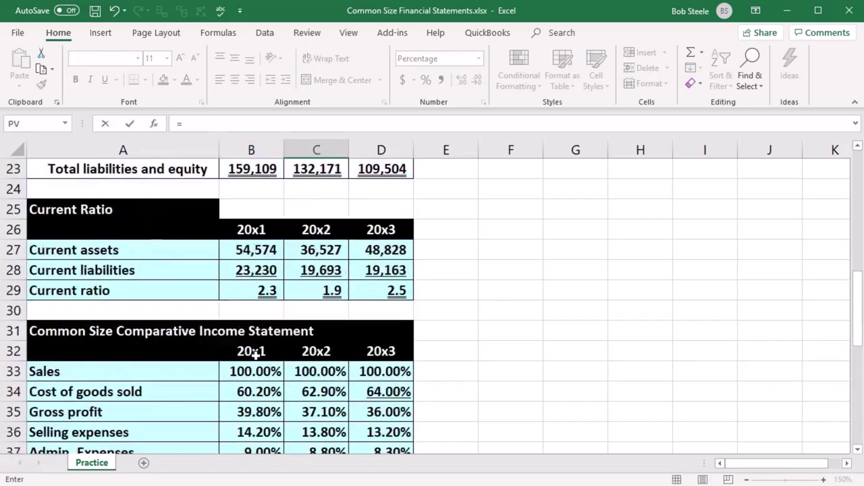
{"action": "scroll", "coordinate": [255, 356], "scroll_direction": "up", "scroll_amount": 3}
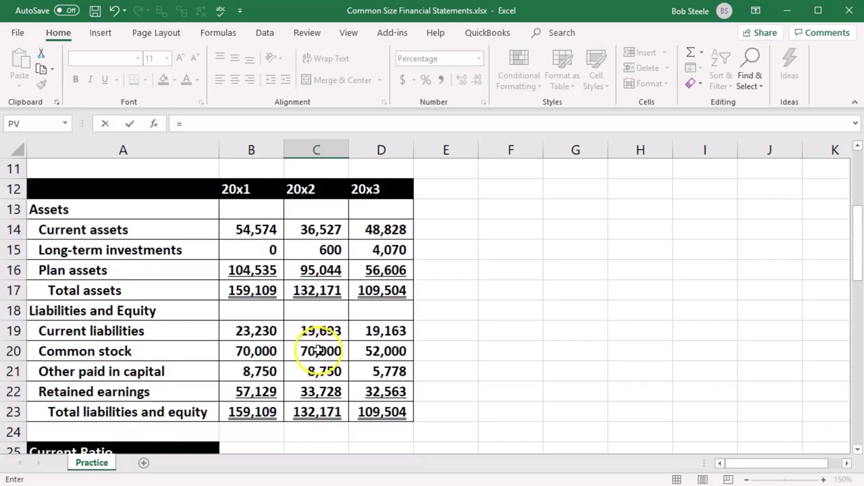
{"action": "left_click", "coordinate": [324, 352]}
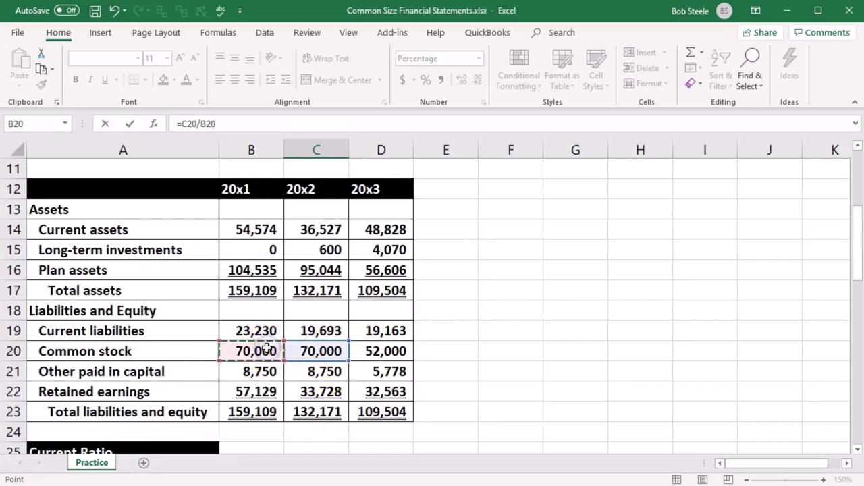
{"action": "key", "text": "Tab"}
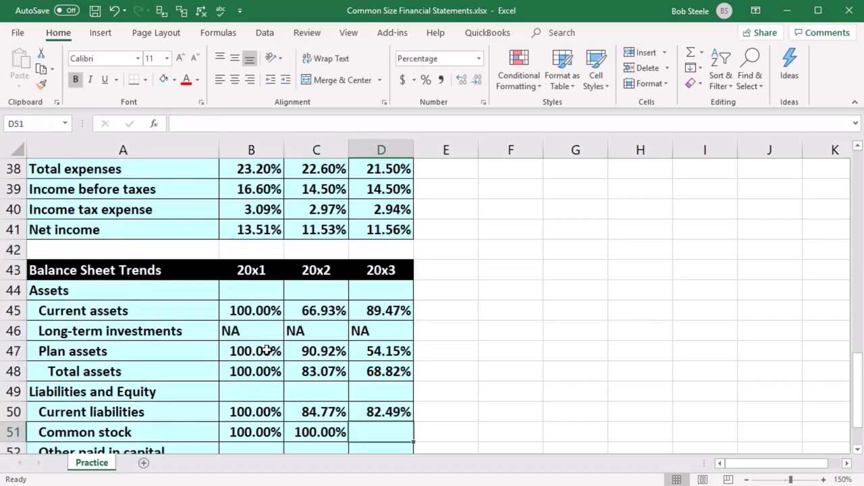
Calculate the 20x3 Common stock trend against 20x1 in D51 and the 20x1 Other paid in capital trend in B52 with =B21/B21.
{"action": "type", "text": "="}
{"action": "scroll", "coordinate": [268, 350], "scroll_direction": "up", "scroll_amount": 8}
{"action": "scroll", "coordinate": [268, 350], "scroll_direction": "up", "scroll_amount": 4}
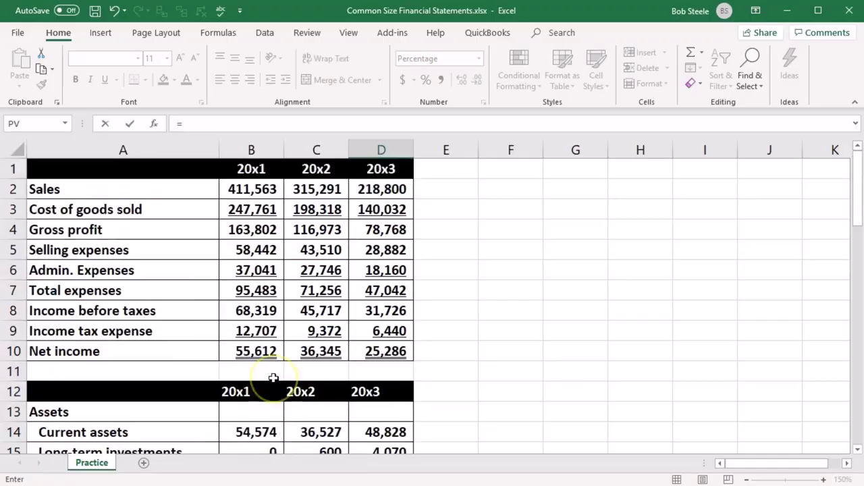
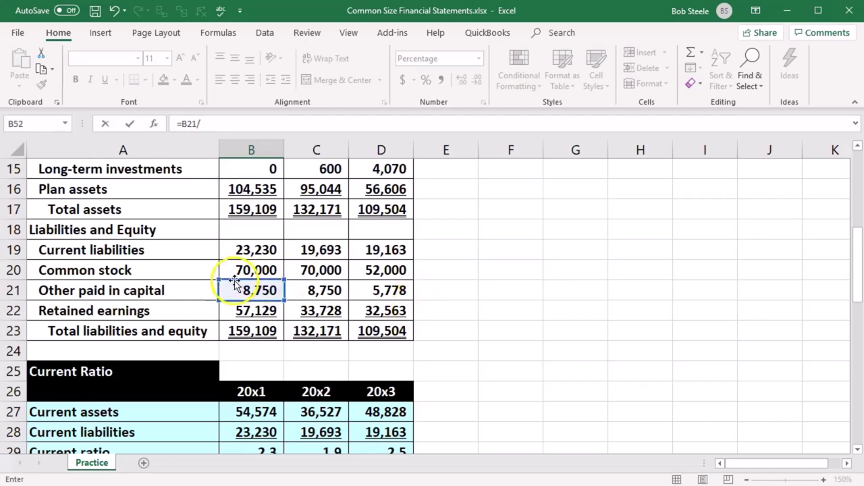
{"action": "key", "text": "Tab"}
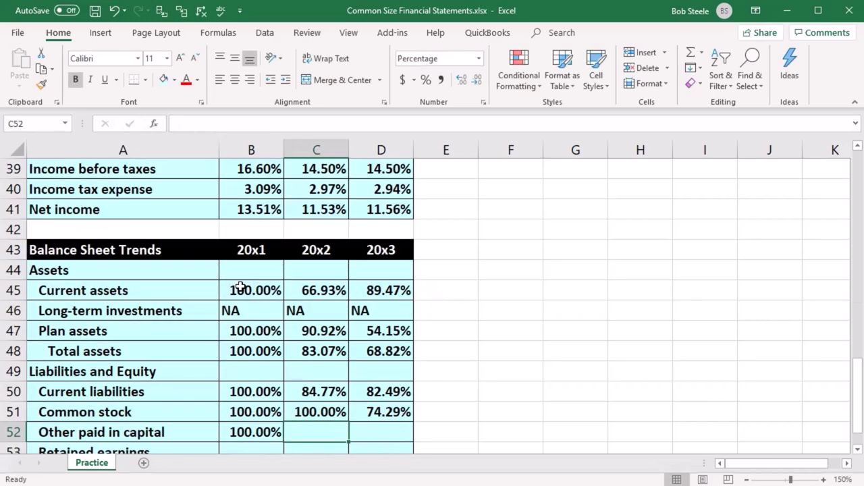
Calculate the 20x2 Other paid in capital trend against 20x1 in C52 with the formula =C21/B21.
{"action": "type", "text": "="}
{"action": "scroll", "coordinate": [358, 312], "scroll_direction": "up", "scroll_amount": 4}
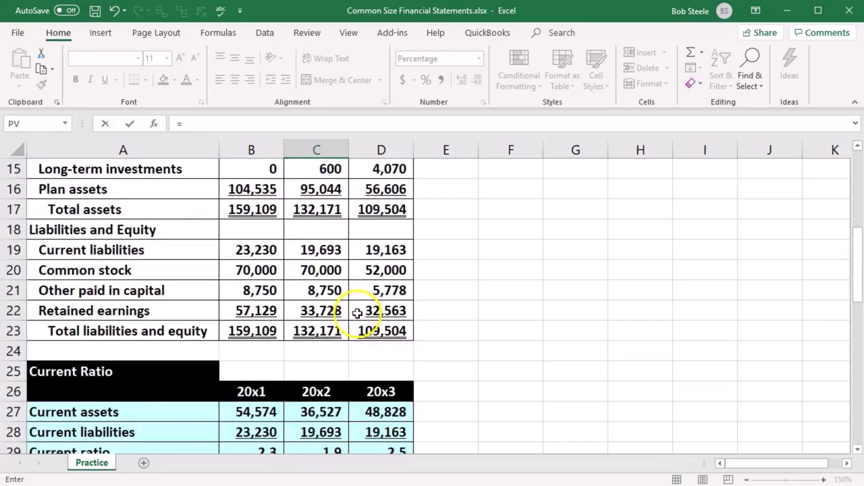
{"action": "left_click", "coordinate": [326, 293]}
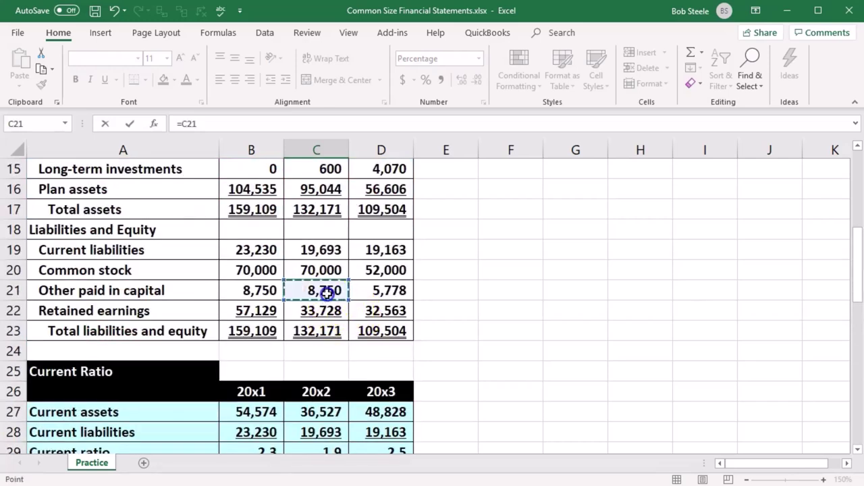
{"action": "type", "text": "/"}
{"action": "left_click", "coordinate": [254, 291]}
{"action": "key", "text": "Escape"}
Calculate the 20x3 Other paid in capital trend against 20x1 in D52 with the formula =D21/B21.
{"action": "scroll", "coordinate": [254, 292], "scroll_direction": "down", "scroll_amount": 1}
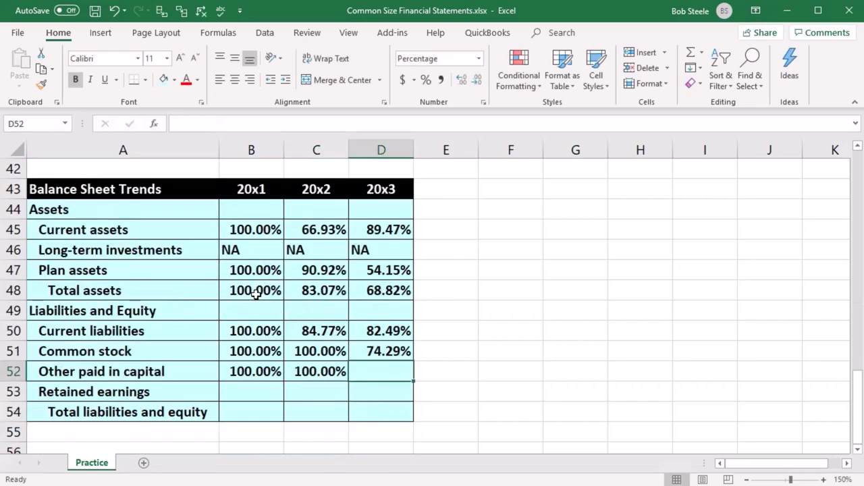
{"action": "type", "text": "="}
{"action": "scroll", "coordinate": [350, 336], "scroll_direction": "up", "scroll_amount": 8}
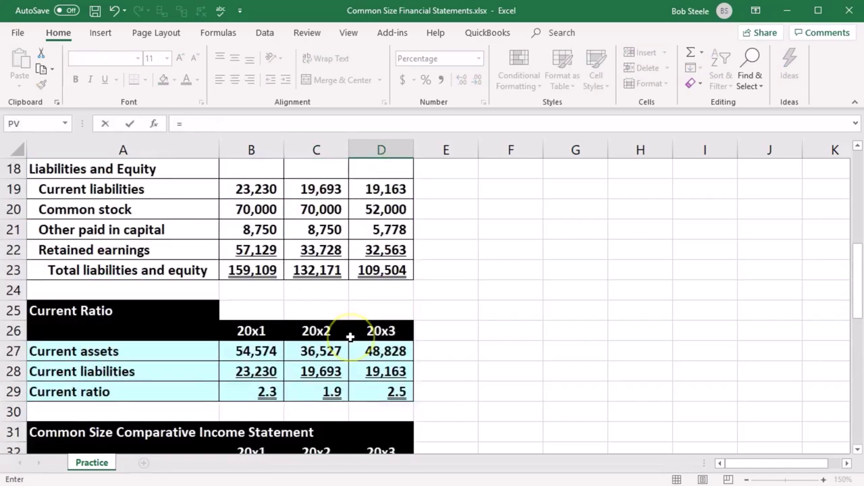
{"action": "scroll", "coordinate": [350, 336], "scroll_direction": "up", "scroll_amount": 1}
{"action": "left_click", "coordinate": [384, 291]}
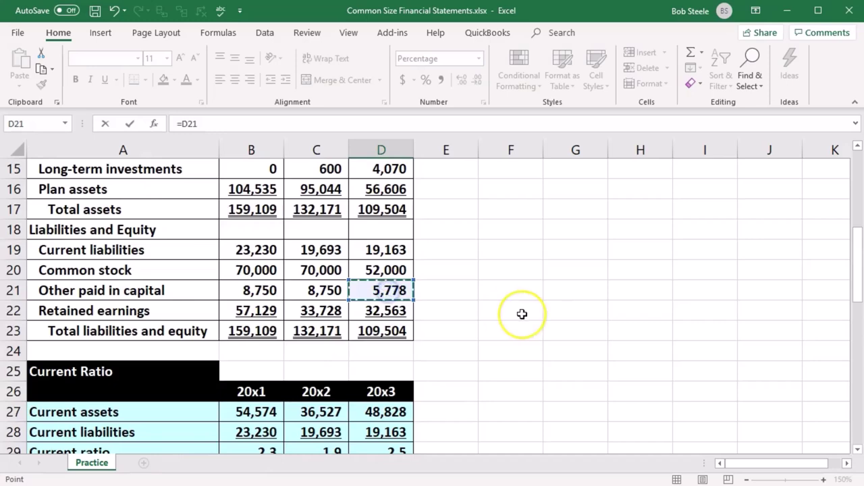
{"action": "type", "text": "/"}
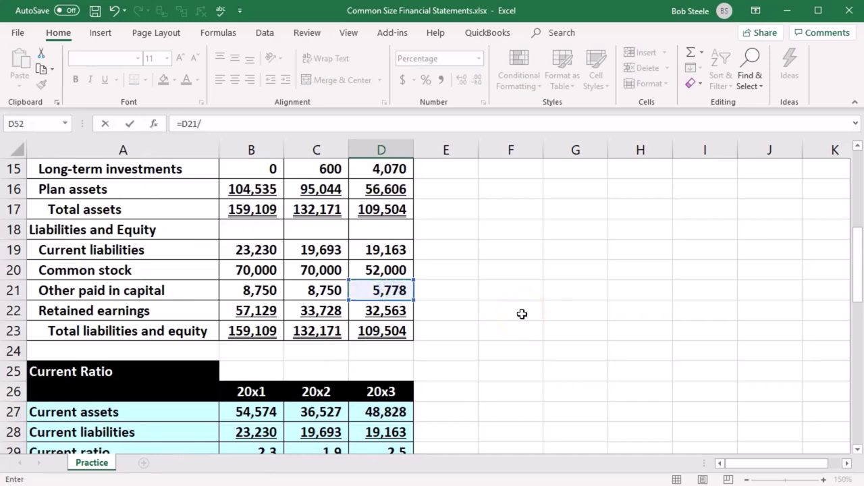
{"action": "left_click", "coordinate": [265, 290]}
{"action": "key", "text": "Return"}
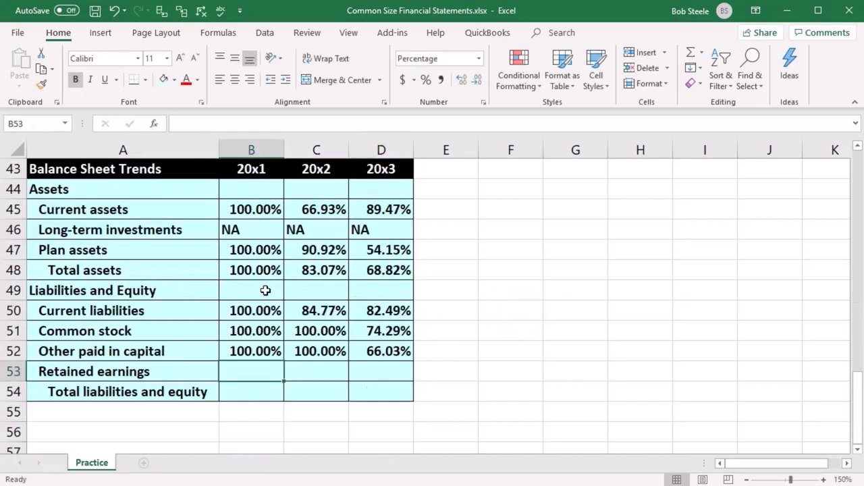
Calculate the 20x1 Retained earnings trend in B53 with the formula =B22/B22.
{"action": "type", "text": "="}
{"action": "scroll", "coordinate": [265, 290], "scroll_direction": "up", "scroll_amount": 8}
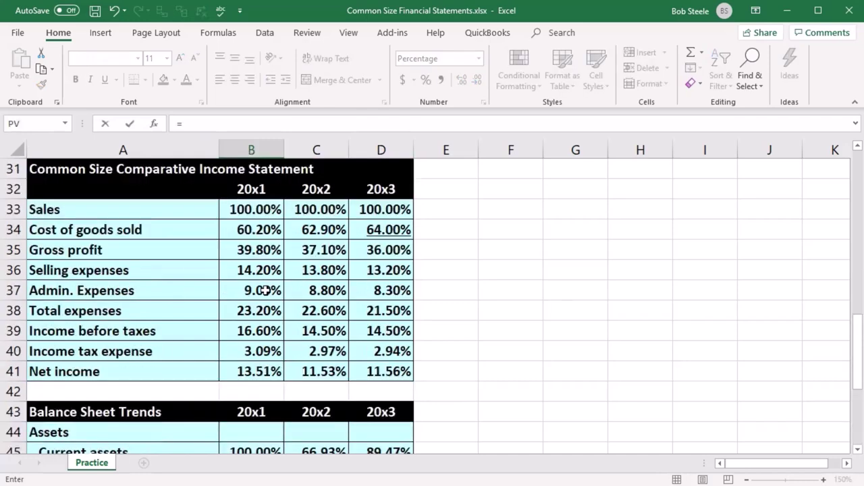
{"action": "scroll", "coordinate": [265, 290], "scroll_direction": "up", "scroll_amount": 1}
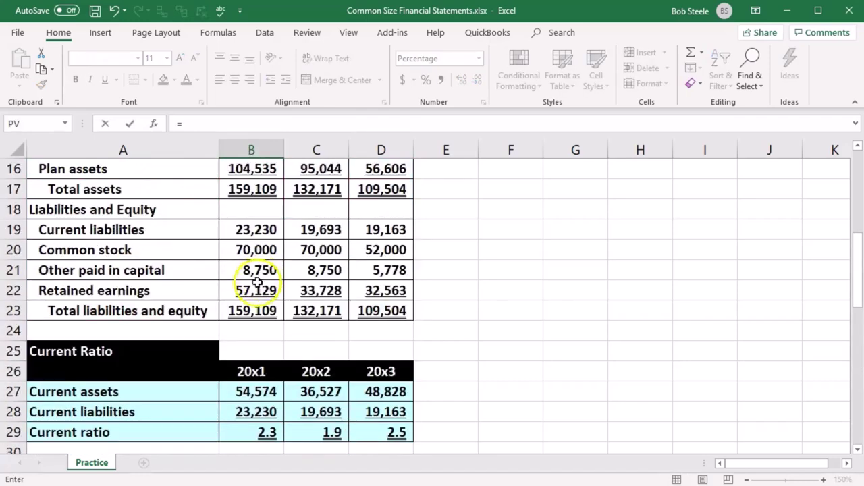
{"action": "left_click", "coordinate": [259, 285]}
{"action": "type", "text": "/"}
{"action": "left_click", "coordinate": [247, 295]}
{"action": "key", "text": "Tab"}
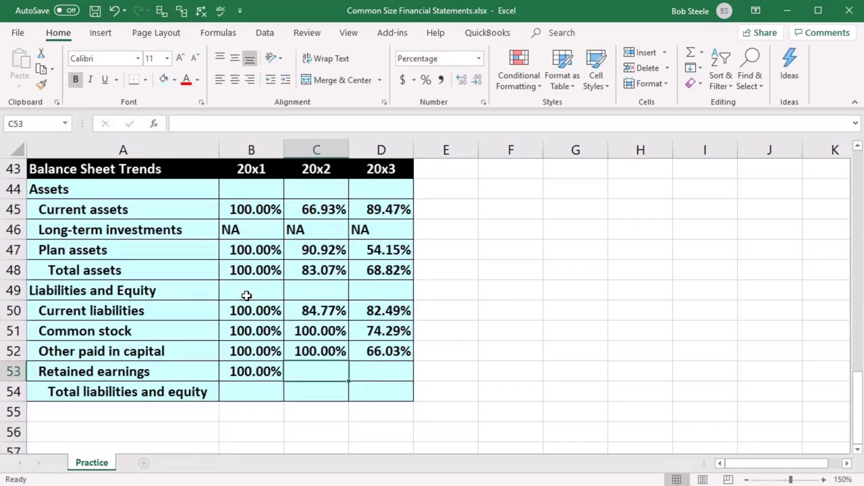
Calculate the 20x2 Retained earnings trend against 20x1 in C53 with the formula =C22/B22.
{"action": "type", "text": "="}
{"action": "scroll", "coordinate": [343, 365], "scroll_direction": "up", "scroll_amount": 9}
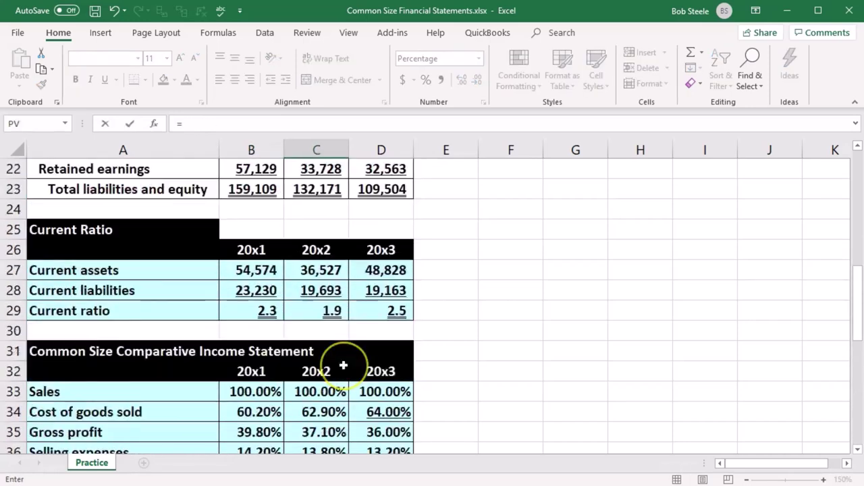
{"action": "left_click", "coordinate": [323, 290]}
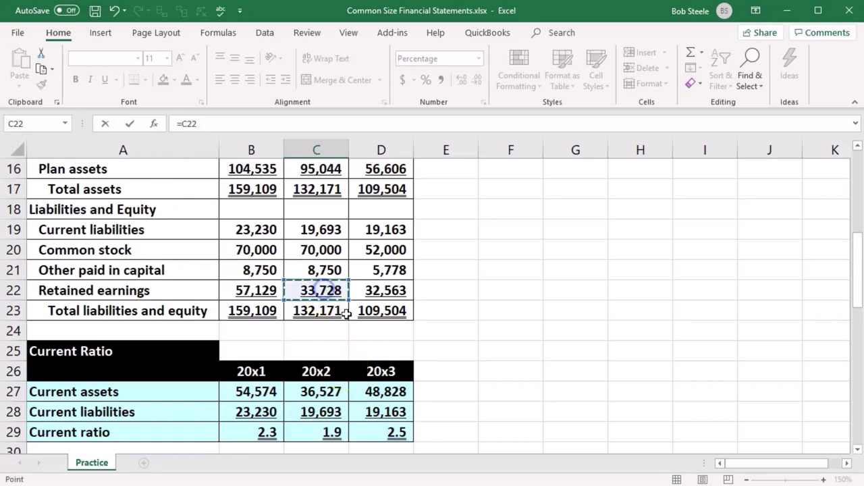
{"action": "left_click", "coordinate": [256, 291]}
{"action": "scroll", "coordinate": [279, 328], "scroll_direction": "up", "scroll_amount": 2}
{"action": "scroll", "coordinate": [284, 335], "scroll_direction": "down", "scroll_amount": 1}
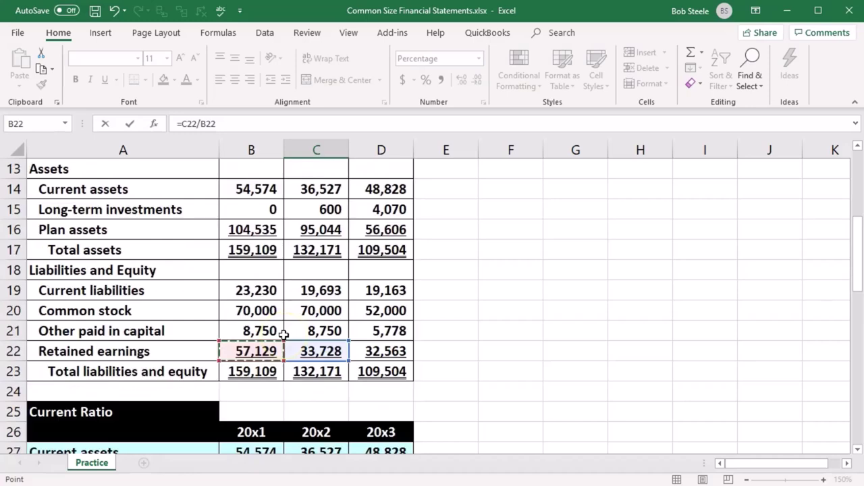
{"action": "key", "text": "Tab"}
{"action": "scroll", "coordinate": [282, 335], "scroll_direction": "down", "scroll_amount": 1}
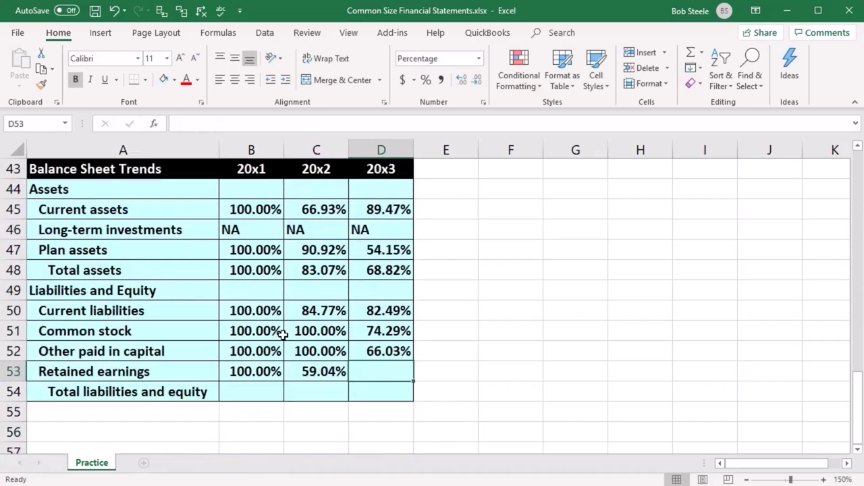
Calculate the 20x3 Retained earnings trend against 20x1 in D53 with the formula =D22/B22.
{"action": "type", "text": "="}
{"action": "scroll", "coordinate": [276, 341], "scroll_direction": "up", "scroll_amount": 9}
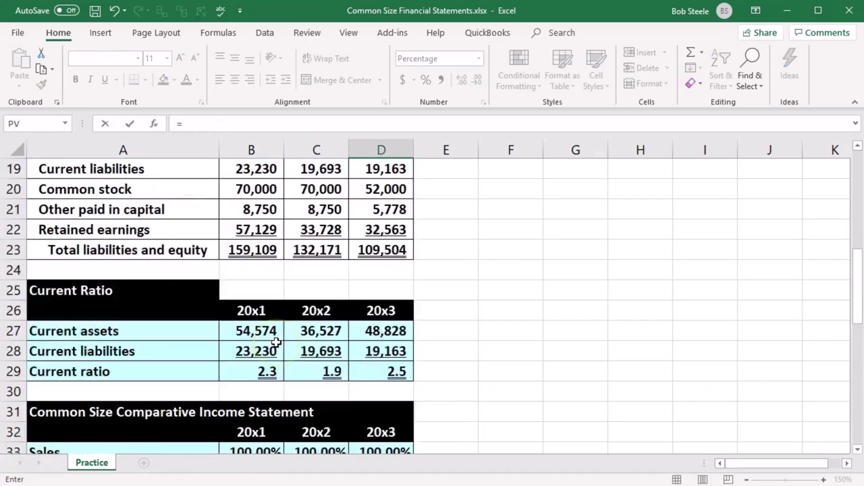
{"action": "left_click", "coordinate": [380, 292]}
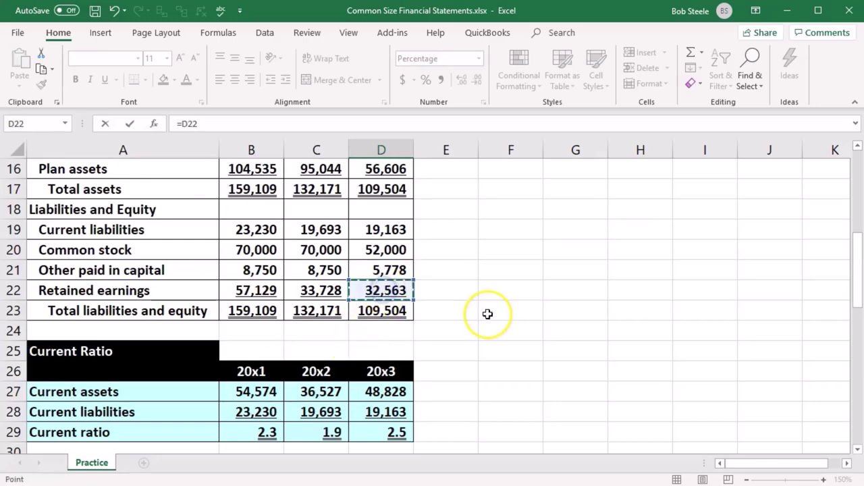
{"action": "type", "text": "/"}
{"action": "left_click", "coordinate": [274, 293]}
{"action": "key", "text": "Return"}
{"action": "scroll", "coordinate": [300, 330], "scroll_direction": "down", "scroll_amount": 1}
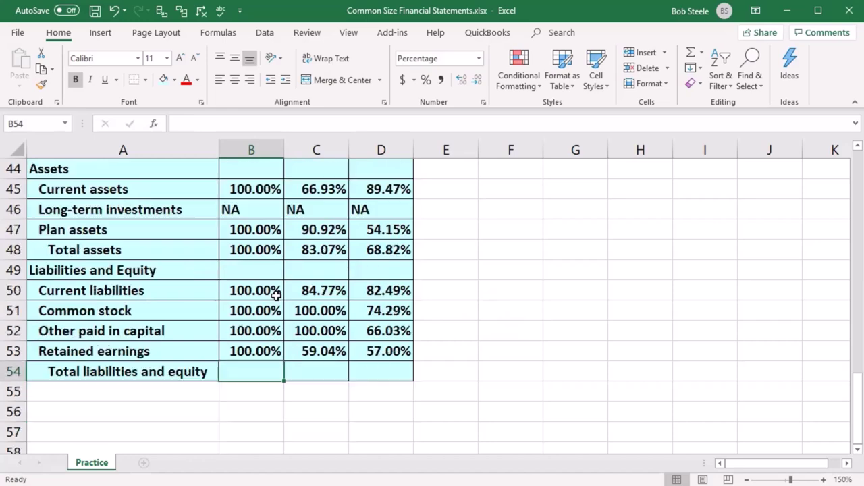
Calculate the 20x1 Total liabilities and equity trend in B54 with the formula =B23/B23.
{"action": "type", "text": "="}
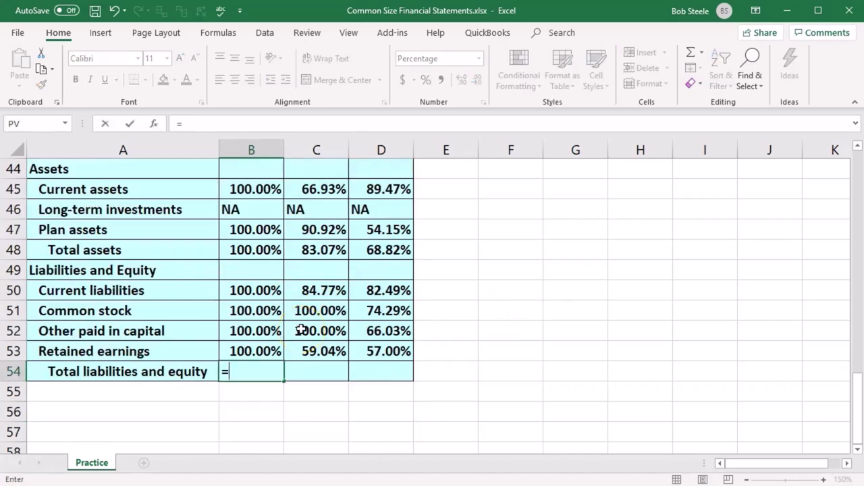
{"action": "scroll", "coordinate": [301, 330], "scroll_direction": "up", "scroll_amount": 10}
{"action": "left_click", "coordinate": [262, 350]}
{"action": "type", "text": "/"}
{"action": "left_click", "coordinate": [269, 348]}
{"action": "key", "text": "Tab"}
{"action": "scroll", "coordinate": [269, 347], "scroll_direction": "down", "scroll_amount": 1}
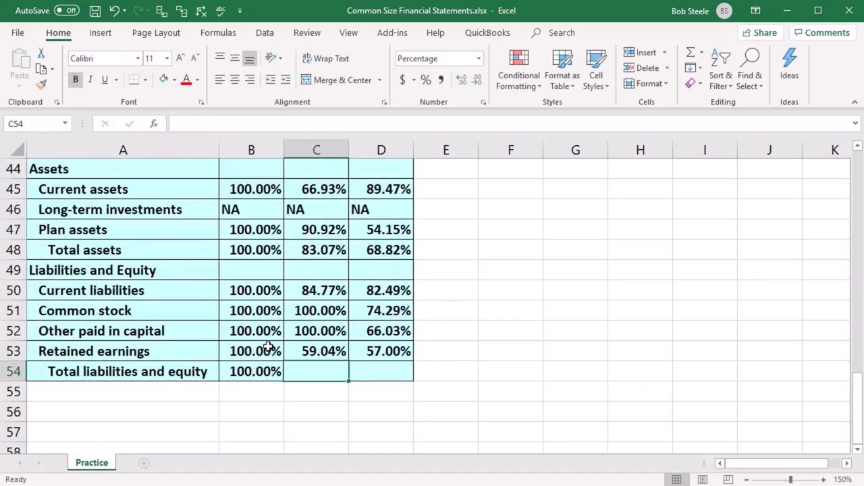
Calculate the 20x2 Total liabilities and equity trend against 20x1 in C54 with the formula =C23/B23.
{"action": "type", "text": "="}
{"action": "scroll", "coordinate": [269, 348], "scroll_direction": "up", "scroll_amount": 10}
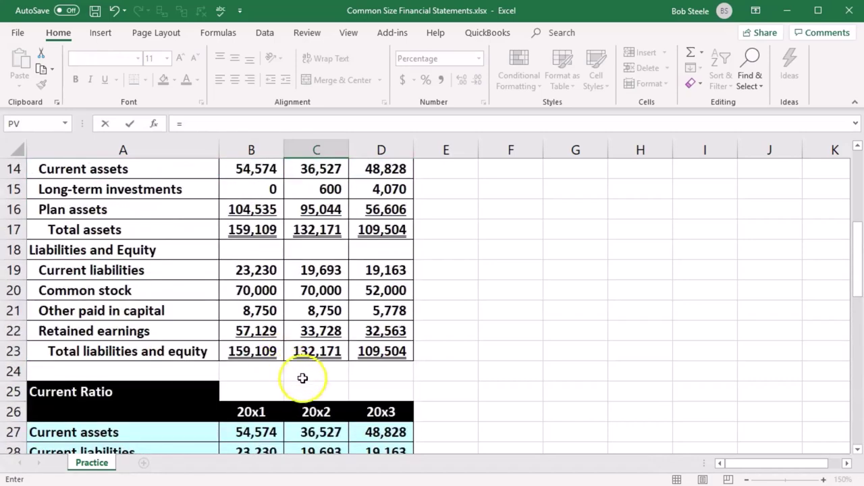
{"action": "left_click", "coordinate": [314, 346]}
{"action": "type", "text": "/"}
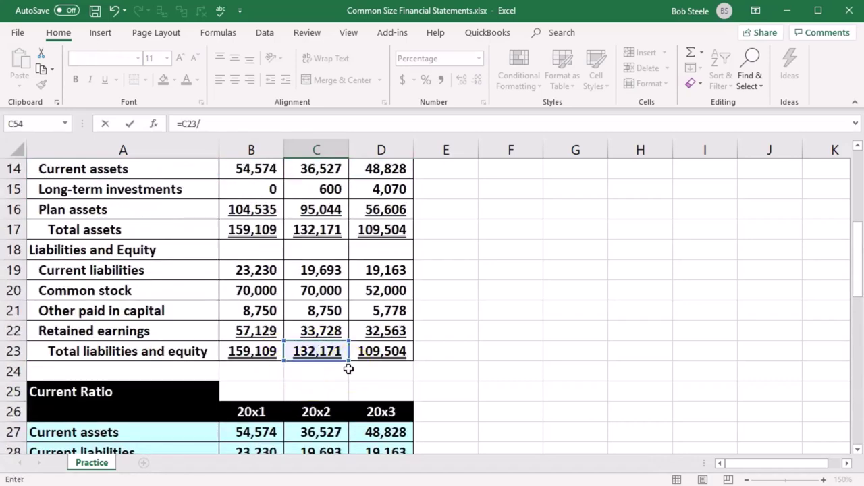
{"action": "left_click", "coordinate": [259, 353]}
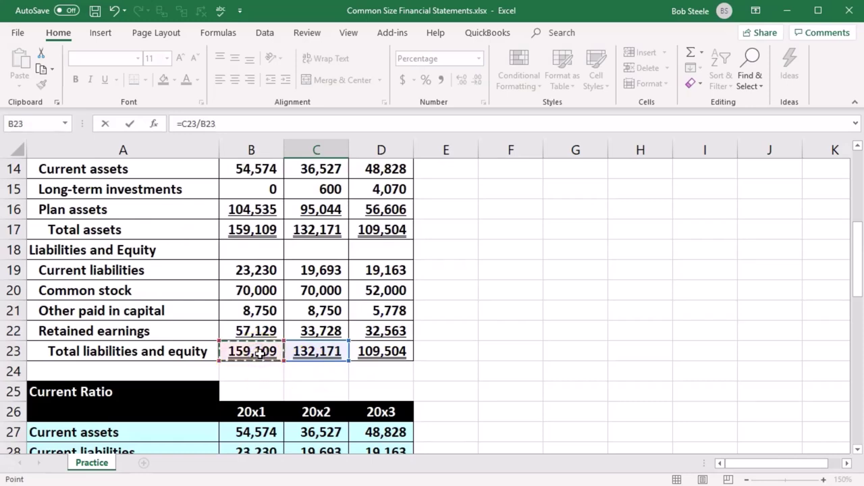
{"action": "key", "text": "Return"}
Calculate the 20x3 Total liabilities and equity trend against 20x1 in D54 with the formula =D23/B23.
{"action": "type", "text": "="}
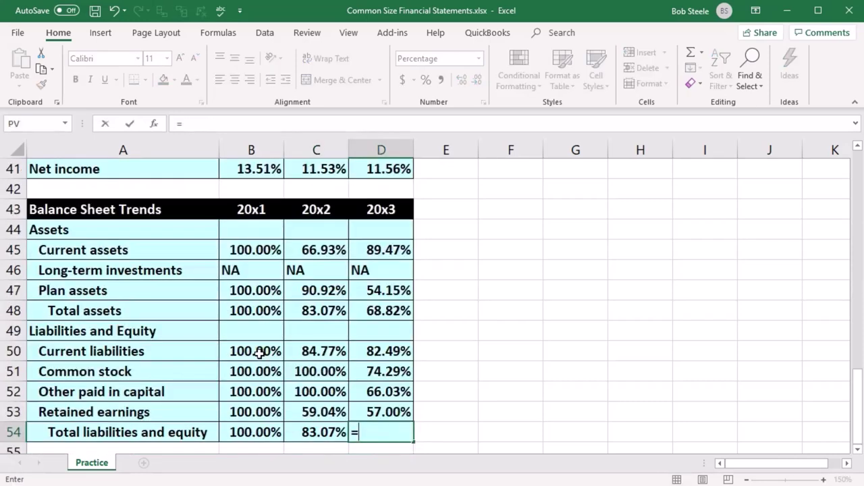
{"action": "scroll", "coordinate": [260, 351], "scroll_direction": "up", "scroll_amount": 9}
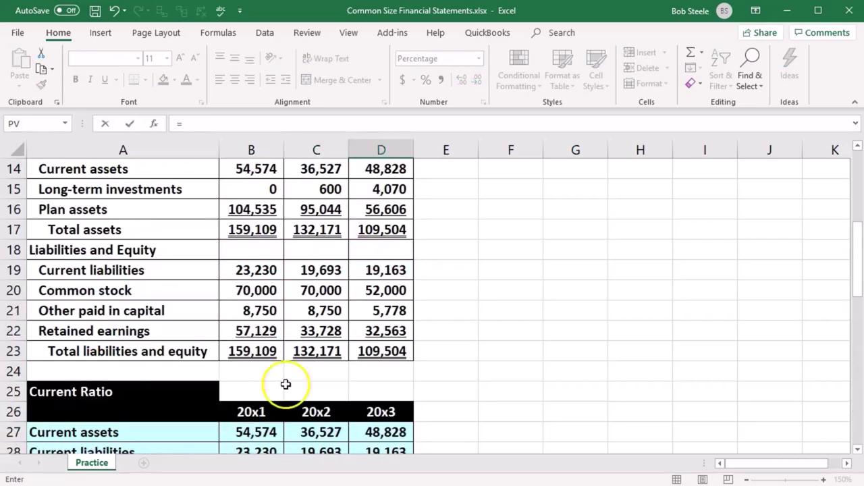
{"action": "left_click", "coordinate": [396, 350]}
{"action": "type", "text": "/"}
{"action": "left_click", "coordinate": [259, 352]}
{"action": "scroll", "coordinate": [269, 361], "scroll_direction": "up", "scroll_amount": 1}
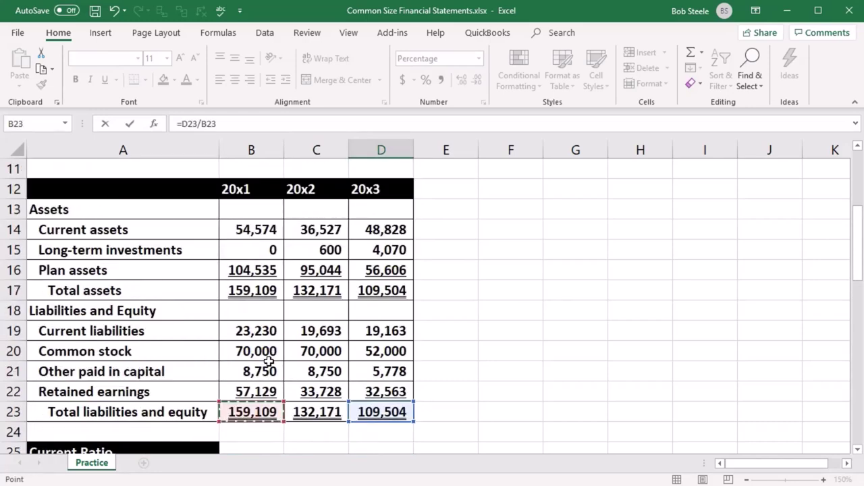
{"action": "key", "text": "Return"}
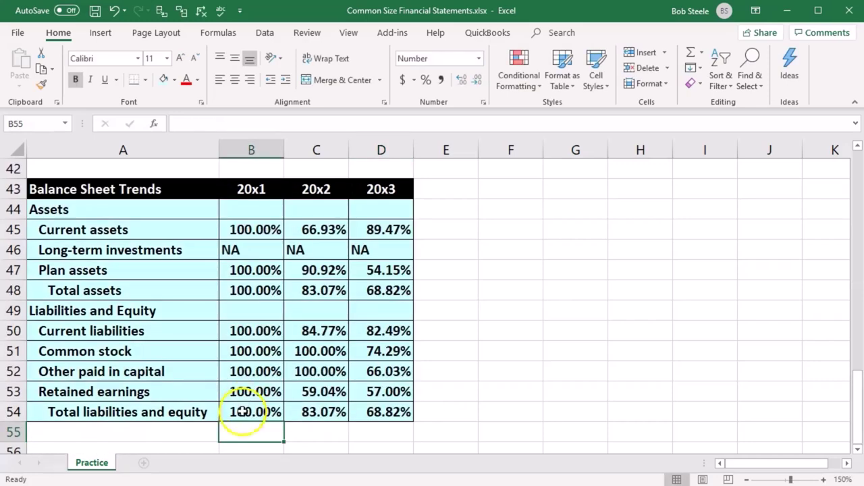